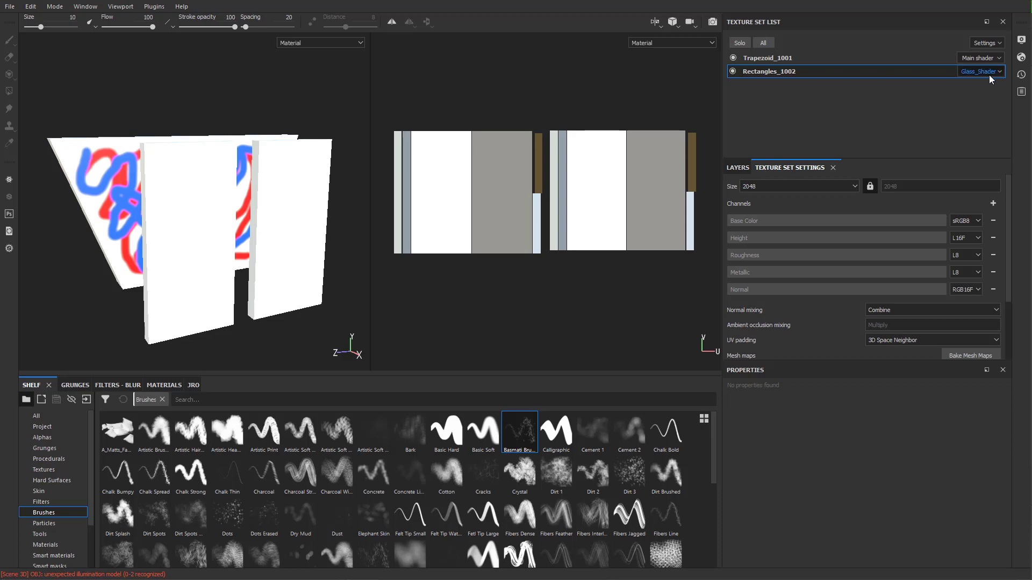
- Switch to the rendered view and set Glass_Shader's refraction to 1, scattering to 0 and IOR to 3.31
{"action": "left_click", "coordinate": [1021, 57]}
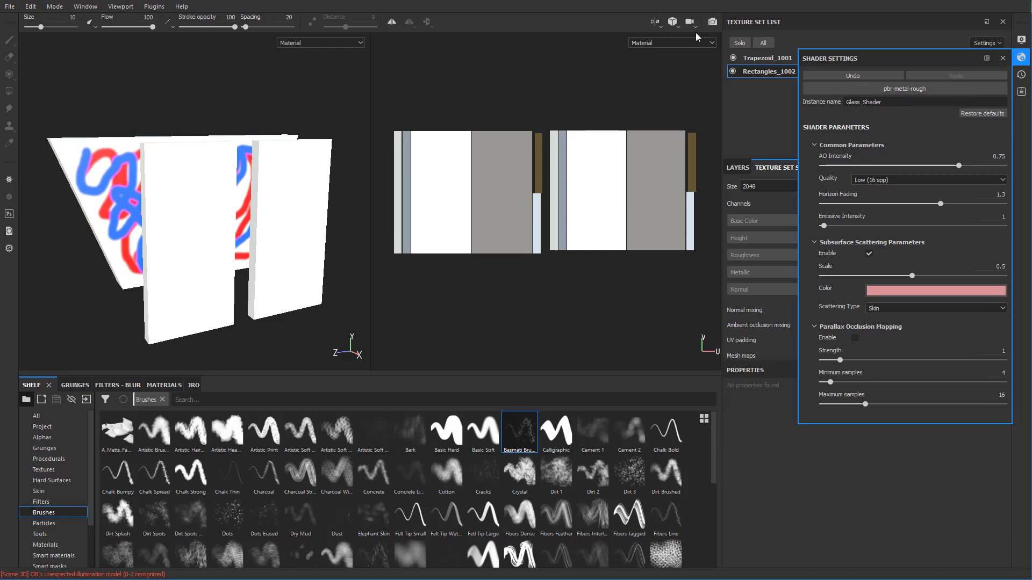
{"action": "left_click", "coordinate": [714, 22]}
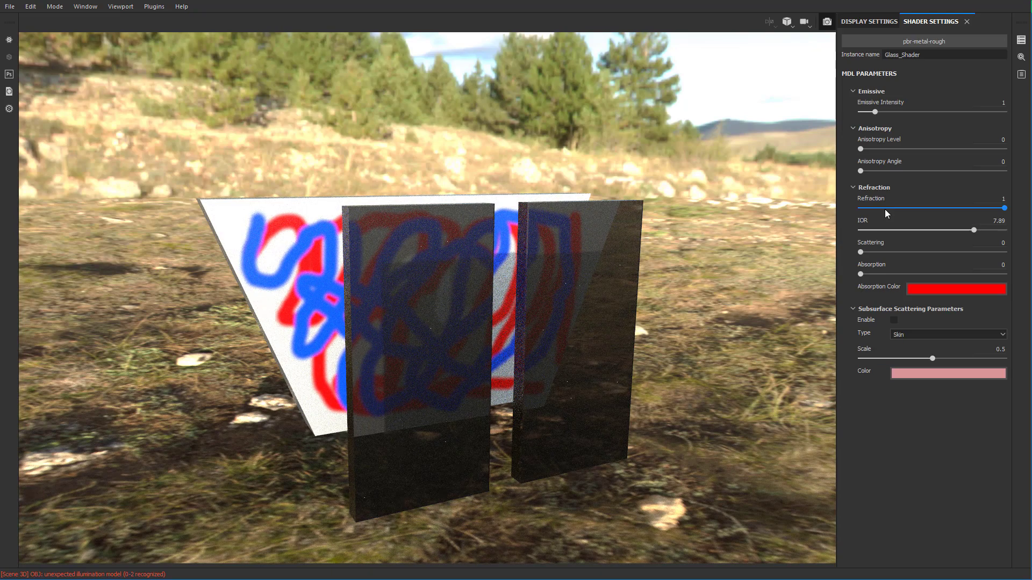
{"action": "mouse_move", "coordinate": [1002, 207]}
{"action": "left_mouse_down"}
{"action": "mouse_move", "coordinate": [991, 207]}
{"action": "mouse_move", "coordinate": [1008, 208]}
{"action": "left_mouse_up"}
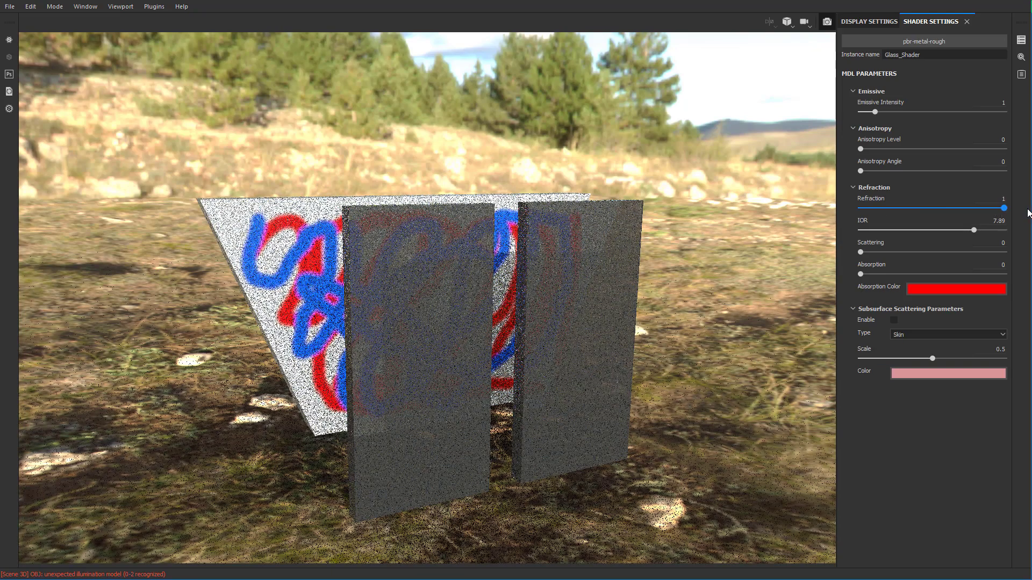
{"action": "left_click_drag", "start_coordinate": [891, 253], "coordinate": [866, 254]}
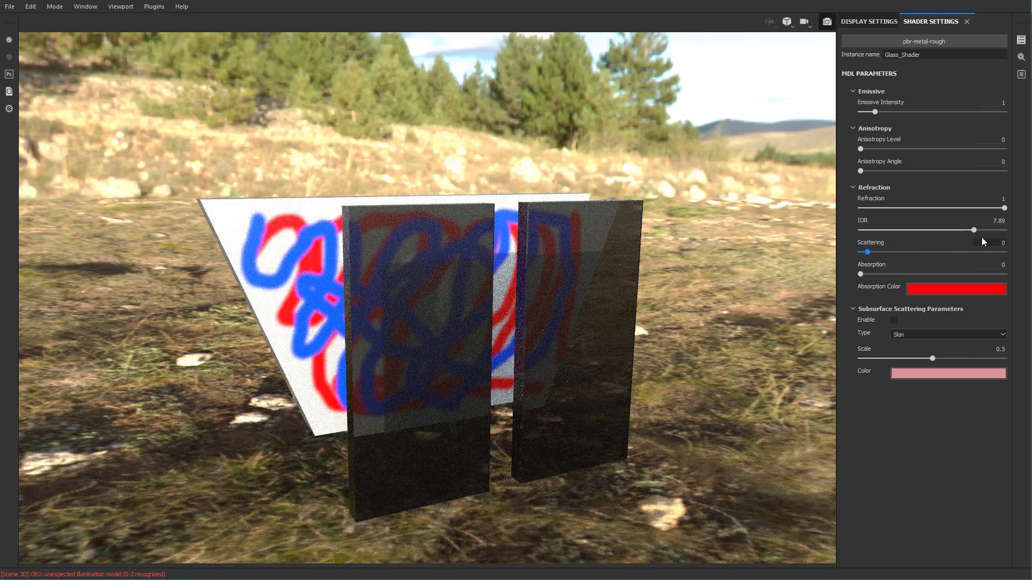
{"action": "left_click_drag", "start_coordinate": [973, 230], "coordinate": [907, 237]}
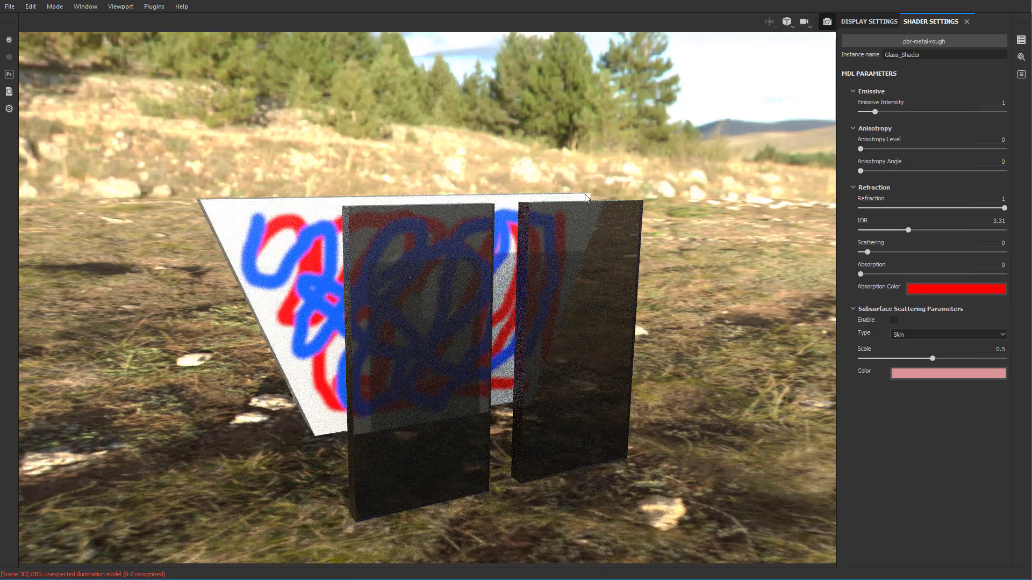
- Examine how the painted trapezoid looks through the two rectangular panels from several angles and from above
{"action": "left_click_drag", "start_coordinate": [501, 337], "coordinate": [390, 322], "text": "alt"}
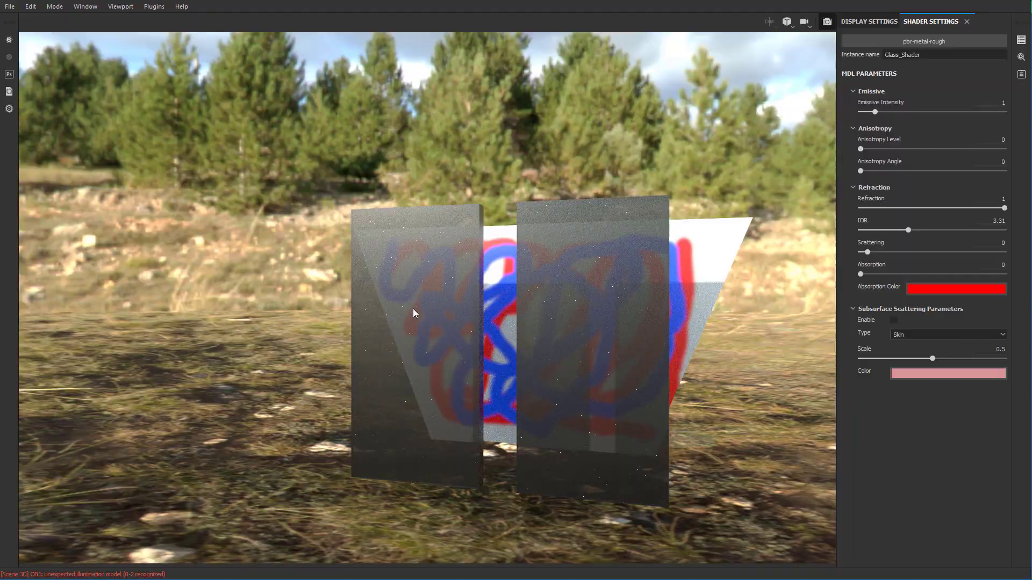
{"action": "left_click_drag", "start_coordinate": [414, 314], "coordinate": [396, 274], "text": "alt"}
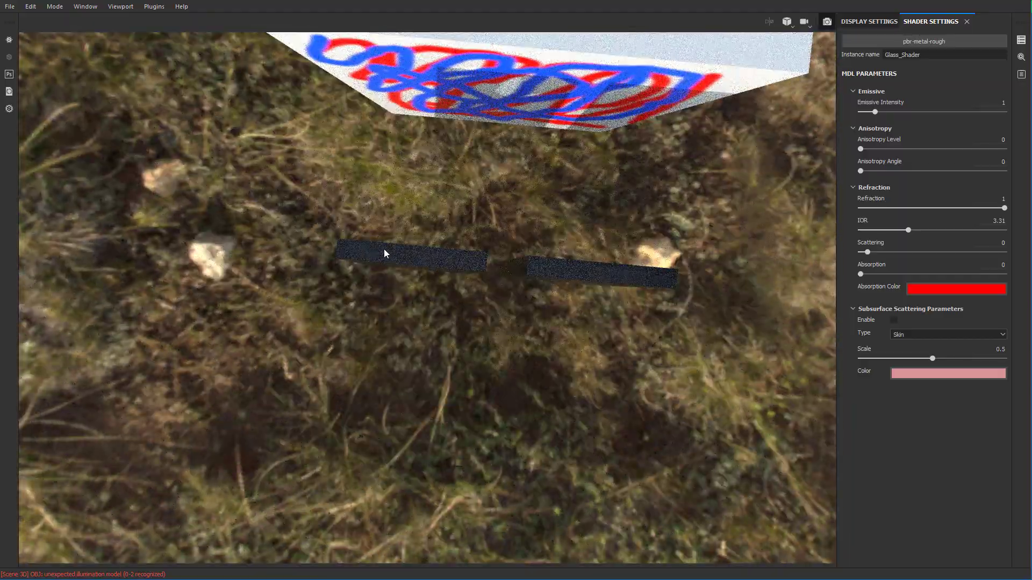
{"action": "left_click_drag", "start_coordinate": [567, 375], "coordinate": [520, 395], "text": "alt"}
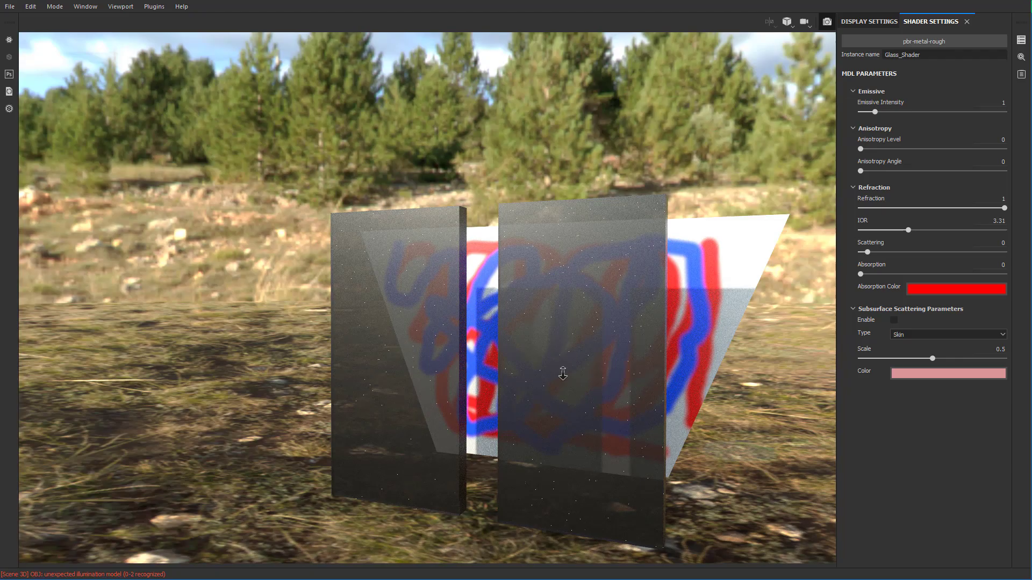
{"action": "right_click_drag", "start_coordinate": [562, 373], "coordinate": [578, 360], "text": "alt"}
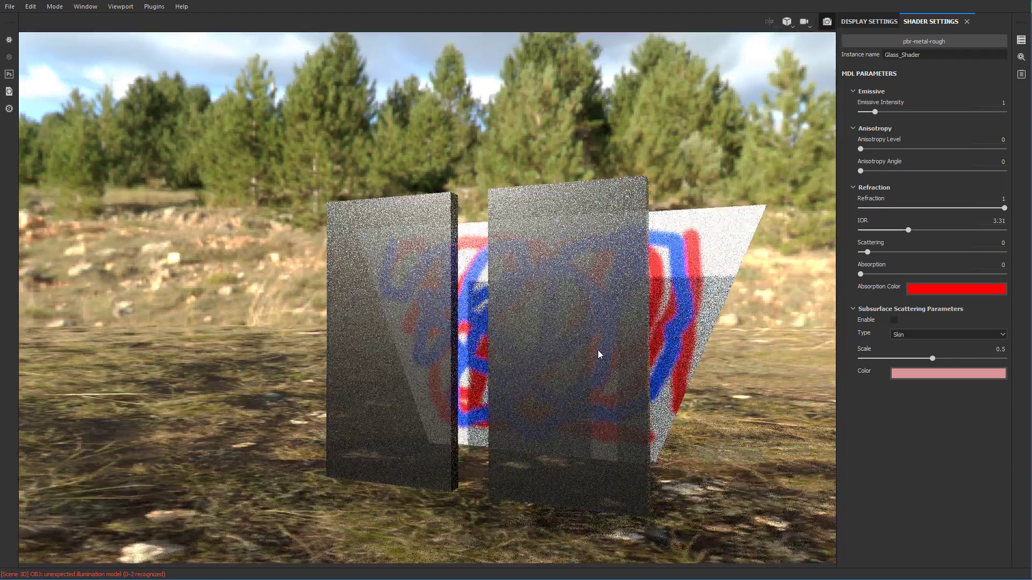
{"action": "left_click_drag", "start_coordinate": [597, 352], "coordinate": [565, 347], "text": "alt"}
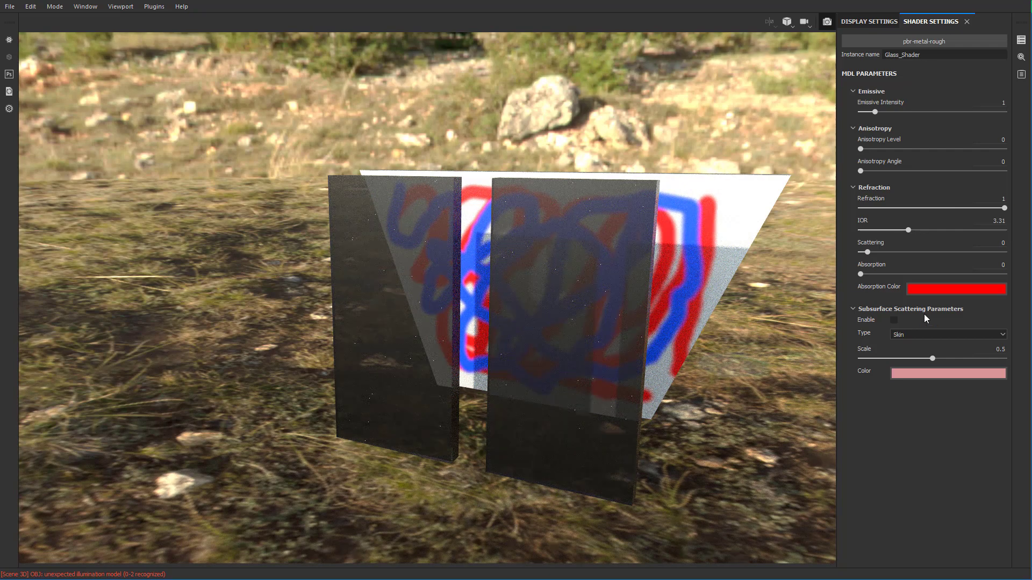
{"action": "left_click_drag", "start_coordinate": [549, 325], "coordinate": [543, 349], "text": "alt"}
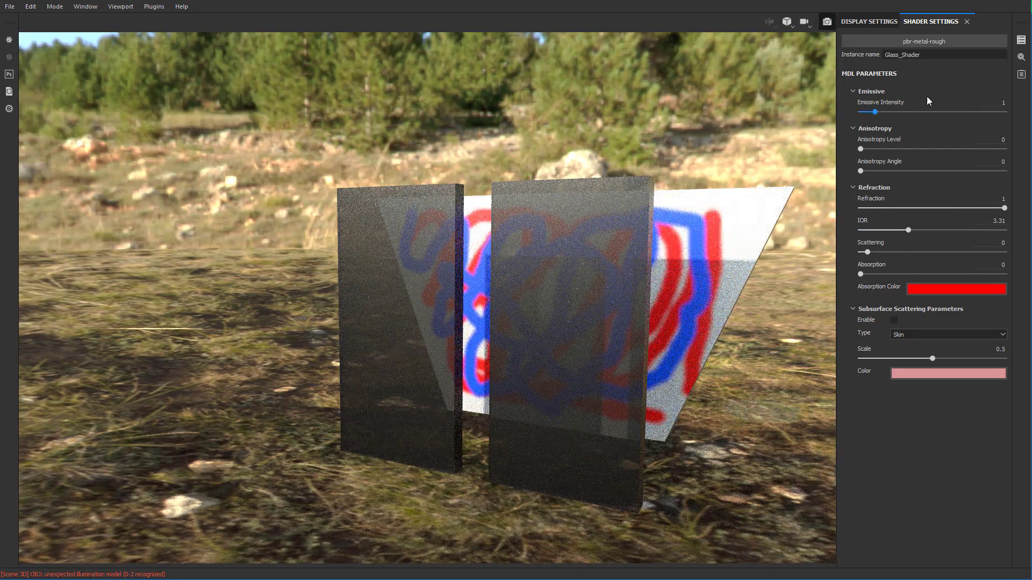
- Raise the environment exposure to 1.25 EV and return to the Glass_Shader parameters
{"action": "left_click", "coordinate": [869, 21]}
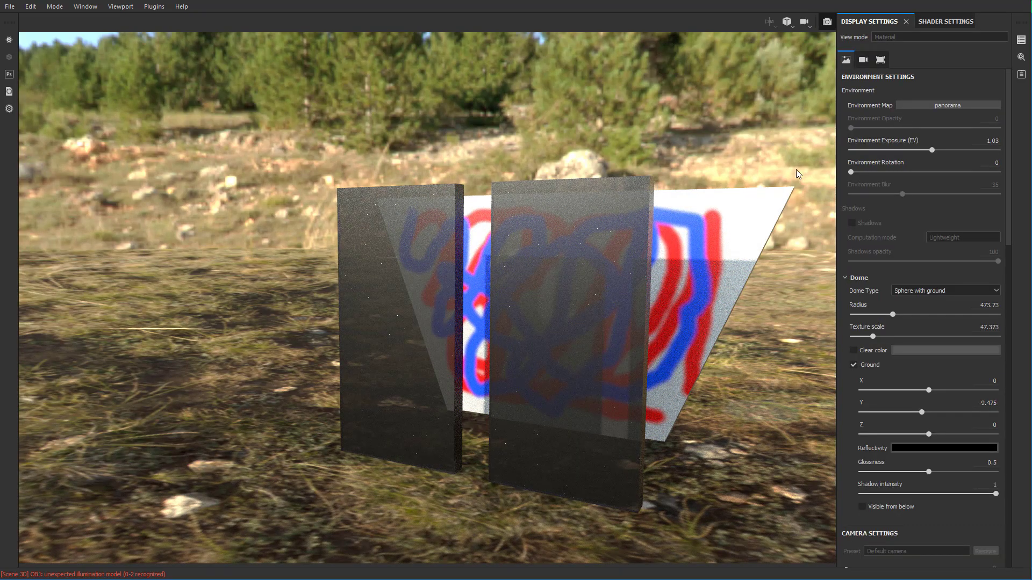
{"action": "mouse_move", "coordinate": [931, 150]}
{"action": "left_mouse_down"}
{"action": "mouse_move", "coordinate": [945, 150]}
{"action": "mouse_move", "coordinate": [934, 150]}
{"action": "left_mouse_up"}
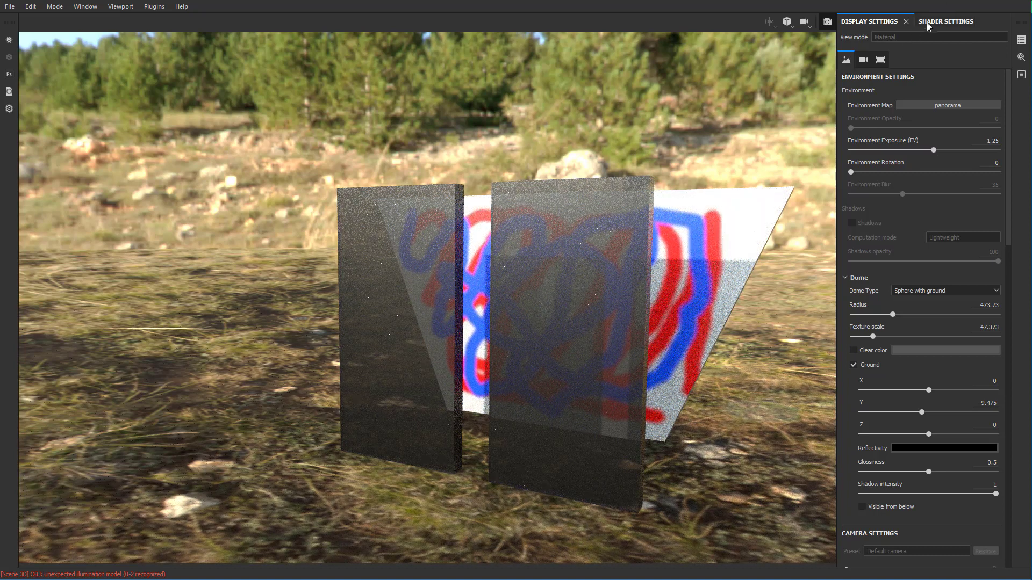
{"action": "left_click", "coordinate": [945, 21]}
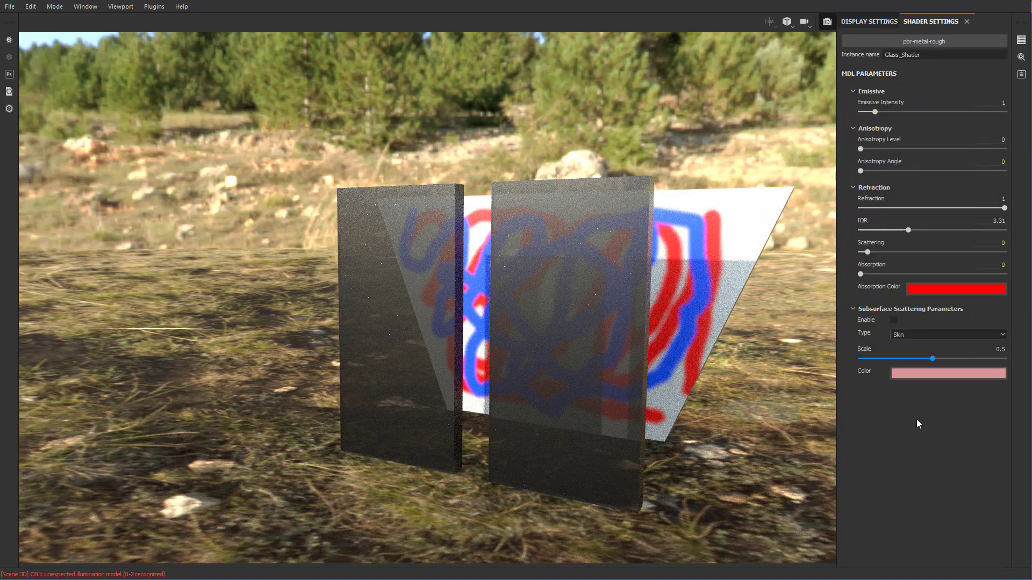
- Return to the painting view and add a fill layer to Rectangles_1002 with only its color channel active
{"action": "left_click", "coordinate": [826, 21]}
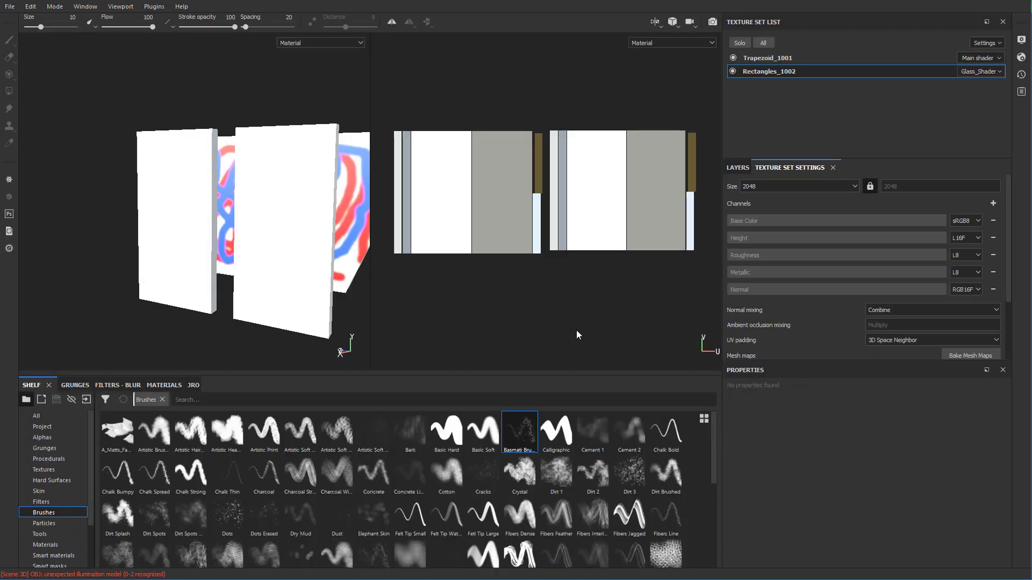
{"action": "left_click", "coordinate": [740, 167]}
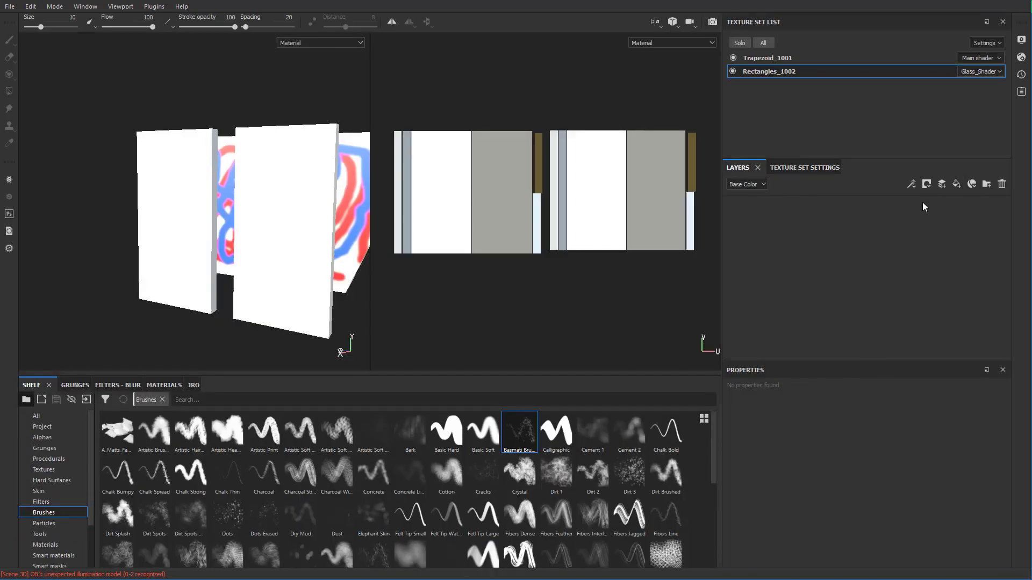
{"action": "left_click", "coordinate": [957, 185]}
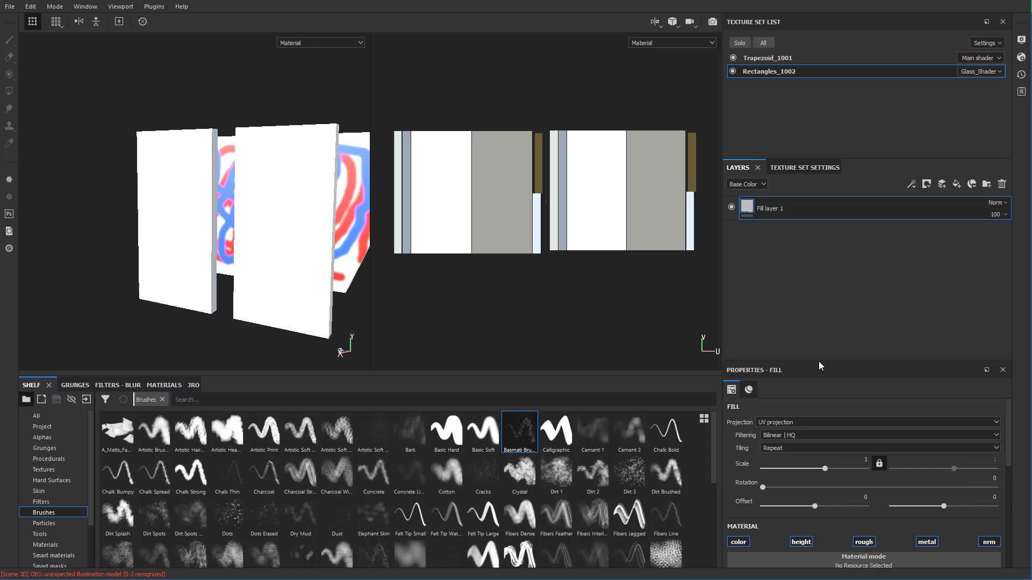
{"action": "left_click_drag", "start_coordinate": [818, 360], "coordinate": [814, 272]}
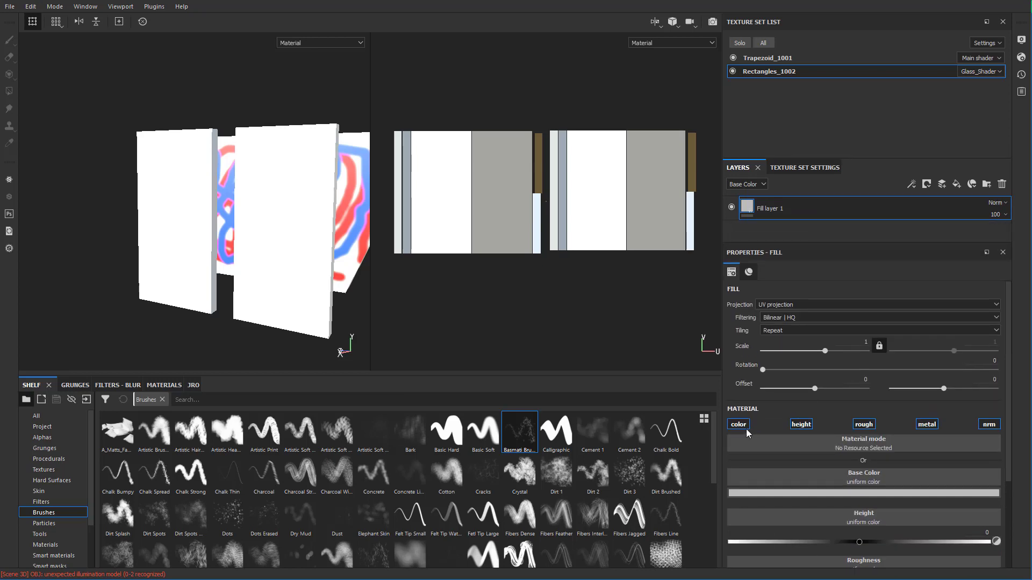
{"action": "left_click", "coordinate": [989, 424]}
{"action": "left_click", "coordinate": [926, 425]}
{"action": "left_click", "coordinate": [863, 425]}
{"action": "left_click", "coordinate": [799, 426]}
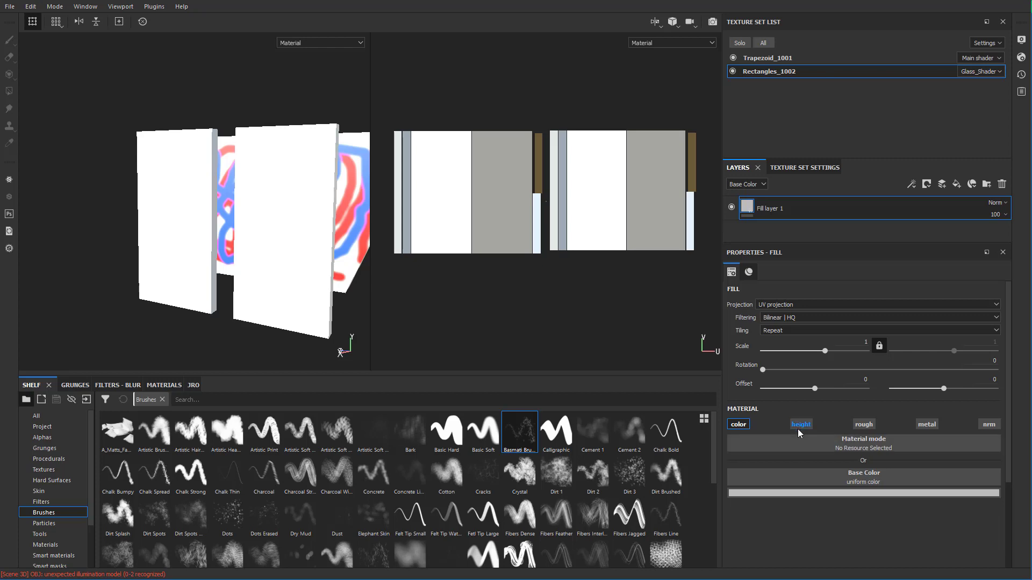
- Set the fill layer's base color to white and preview the panels in the rendered view
{"action": "left_click", "coordinate": [784, 496]}
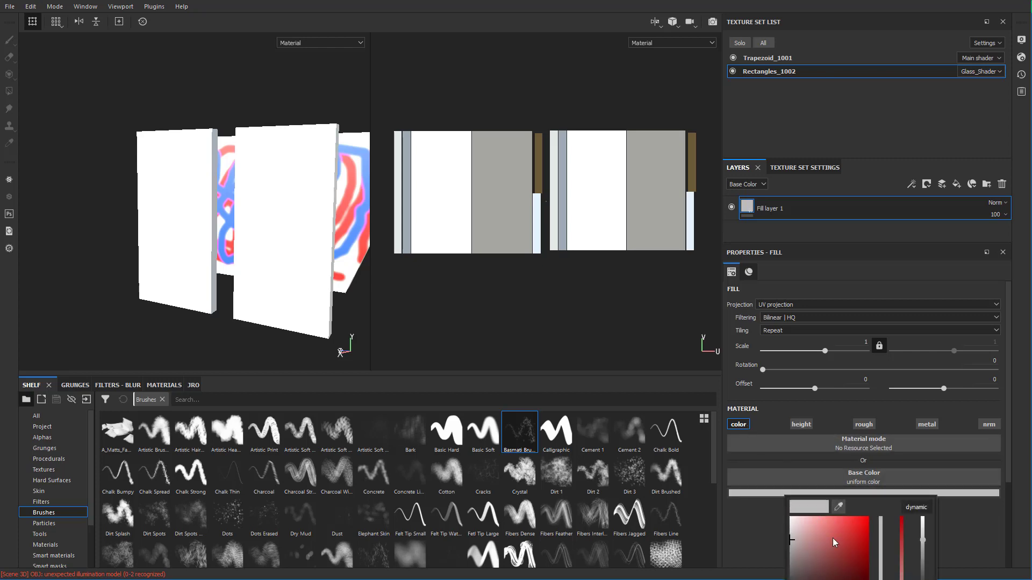
{"action": "left_click_drag", "start_coordinate": [833, 539], "coordinate": [768, 504]}
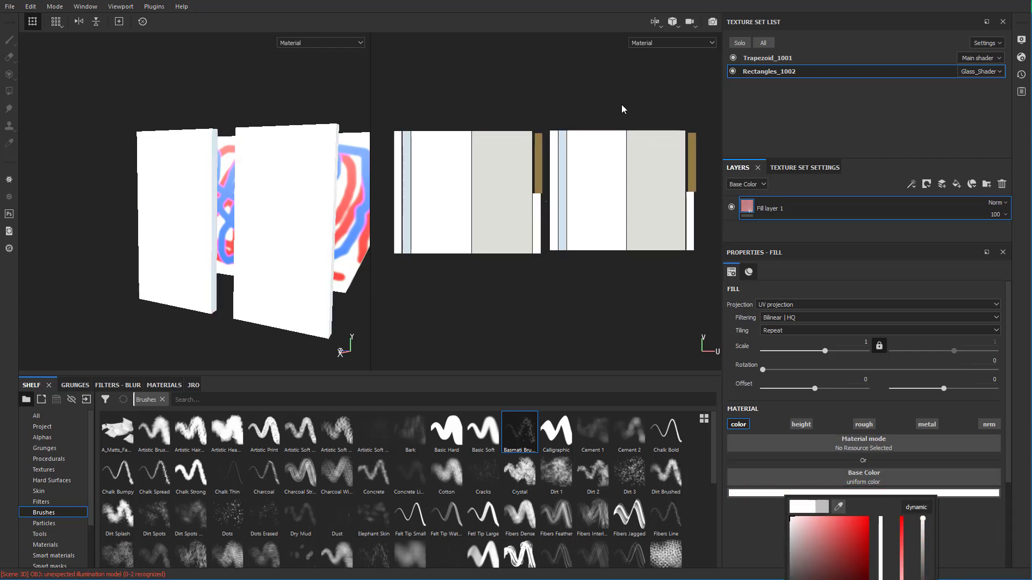
{"action": "left_click", "coordinate": [712, 21]}
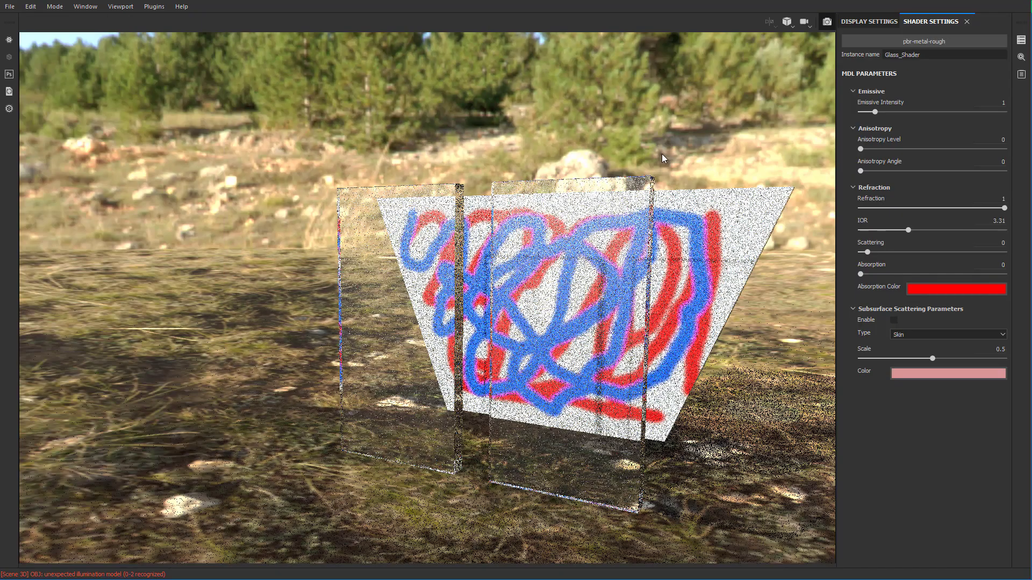
{"action": "left_click", "coordinate": [827, 23]}
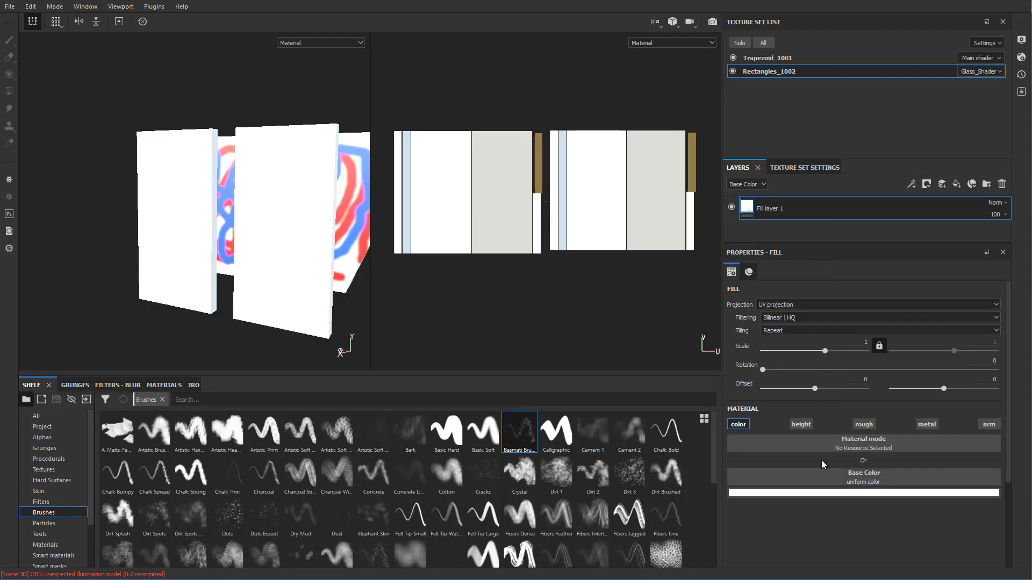
- Try a black base color on the fill layer and preview the panels in the rendered view
{"action": "left_click", "coordinate": [796, 492]}
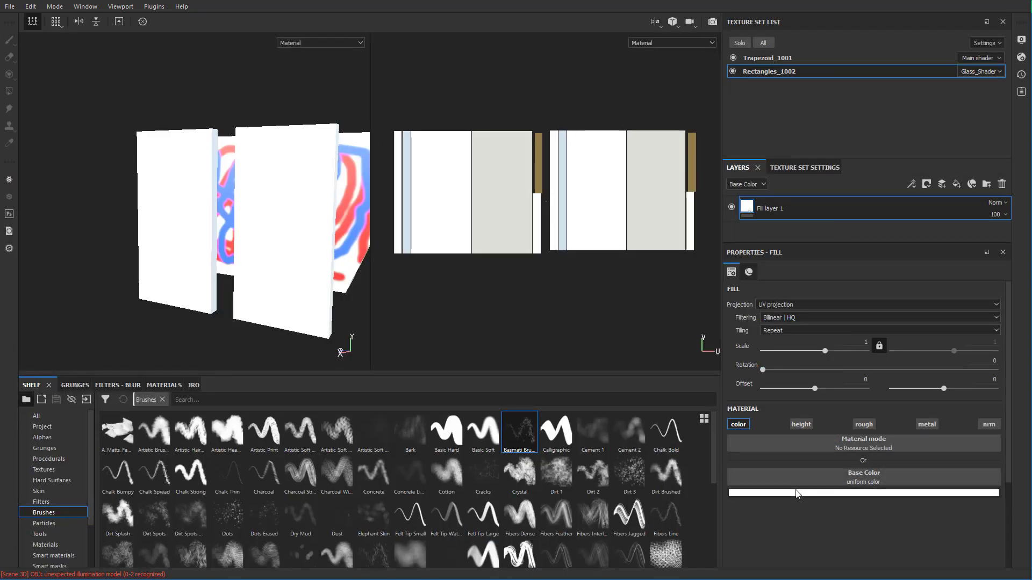
{"action": "left_click", "coordinate": [827, 533]}
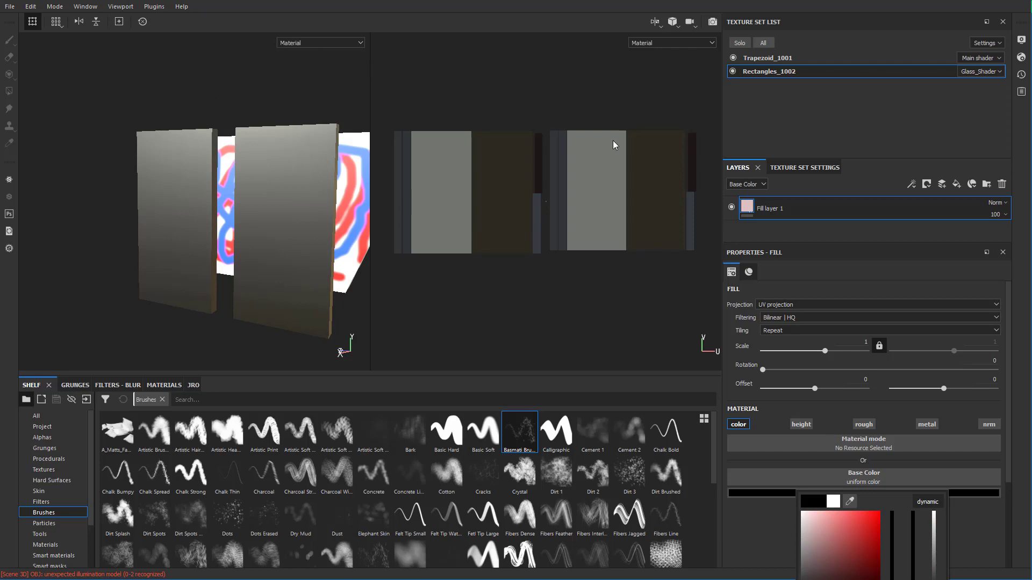
{"action": "left_click", "coordinate": [690, 43]}
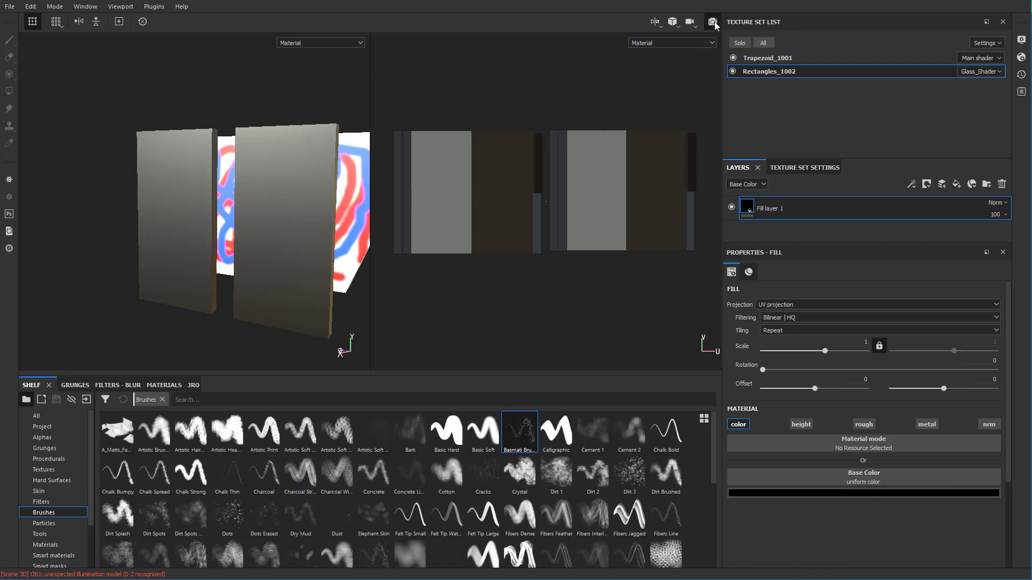
{"action": "left_click", "coordinate": [713, 24]}
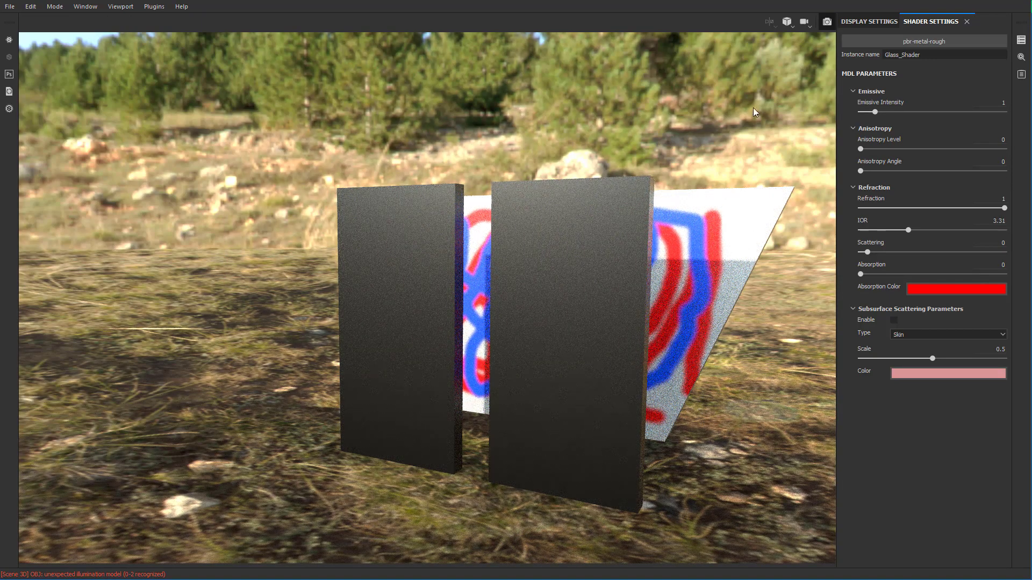
{"action": "left_click", "coordinate": [827, 22]}
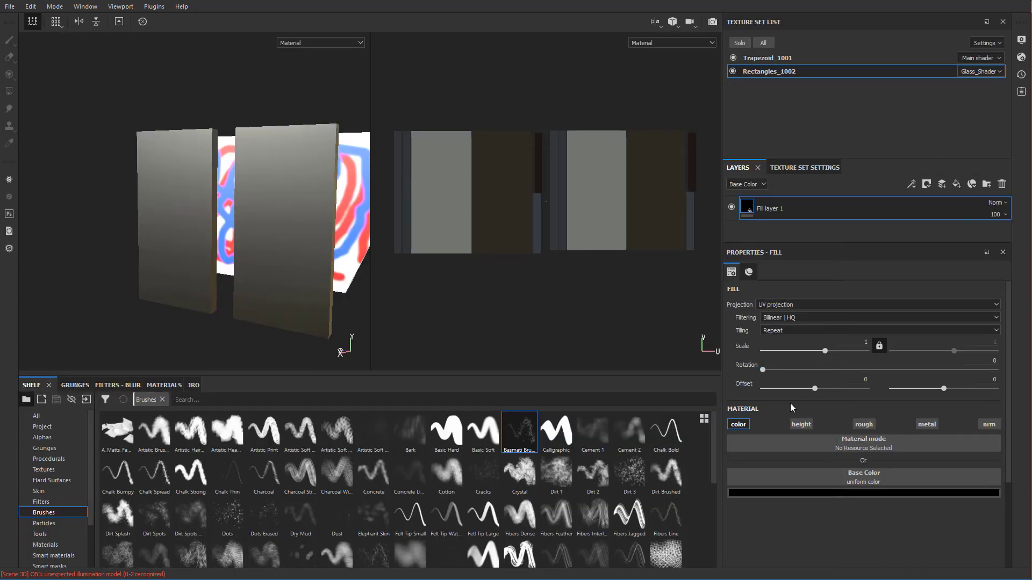
- Set the fill layer's base color back to white
{"action": "left_click", "coordinate": [791, 493]}
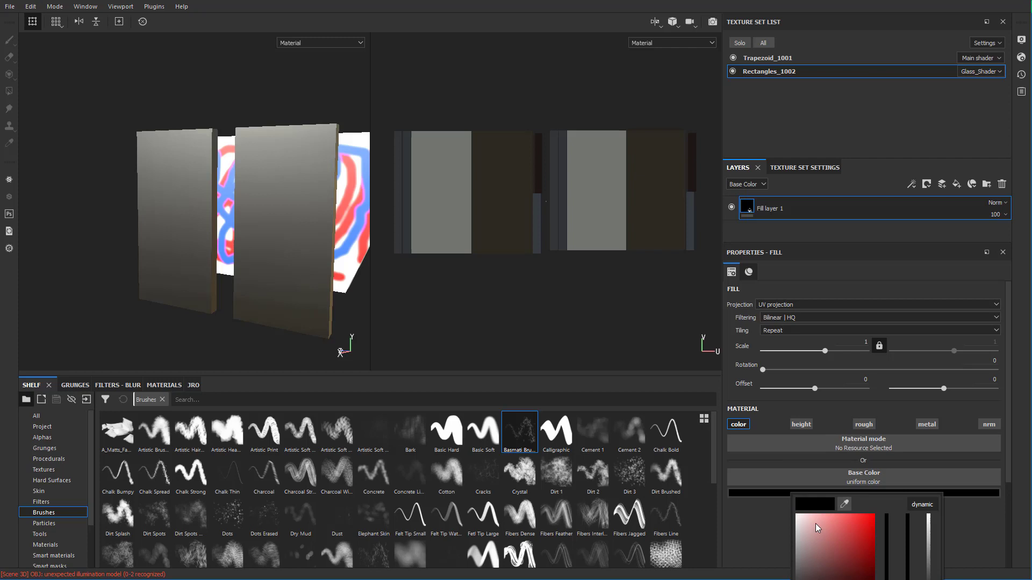
{"action": "left_click", "coordinate": [801, 519]}
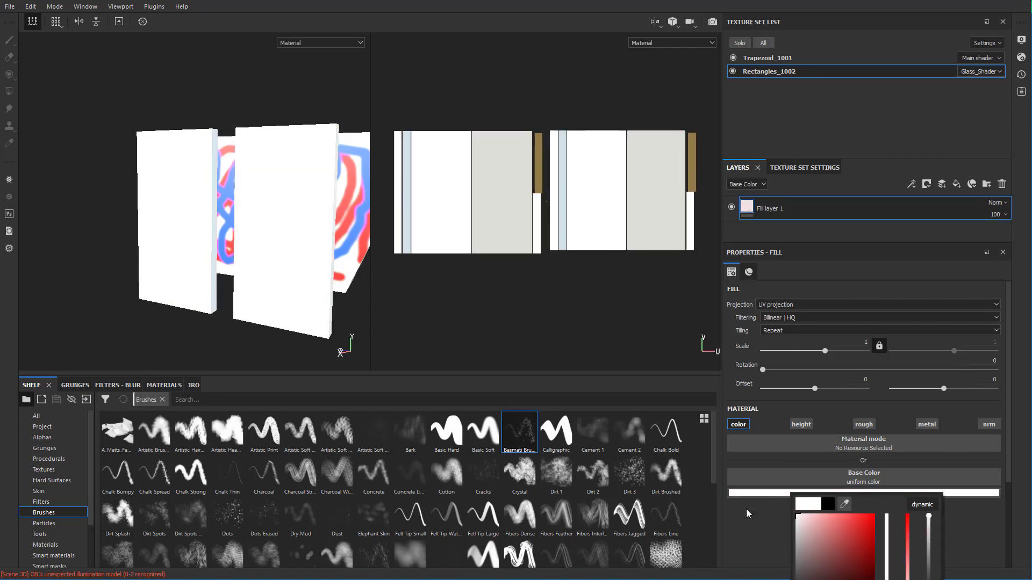
{"action": "mouse_move", "coordinate": [328, 219]}
{"action": "left_mouse_down", "text": "alt"}
{"action": "mouse_move", "coordinate": [214, 224]}
{"action": "mouse_move", "coordinate": [195, 211]}
{"action": "mouse_move", "coordinate": [168, 214]}
{"action": "mouse_move", "coordinate": [191, 221]}
{"action": "mouse_move", "coordinate": [163, 229]}
{"action": "left_mouse_up", "text": "alt"}
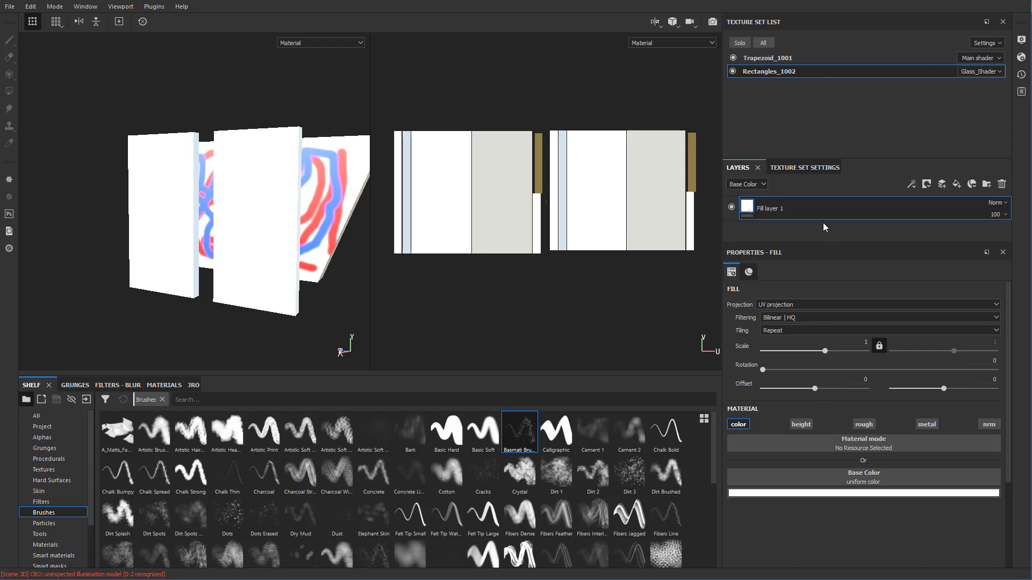
- Add a paint layer above Fill layer 1 and leave only the height channel active in the brush material
{"action": "left_click", "coordinate": [940, 186]}
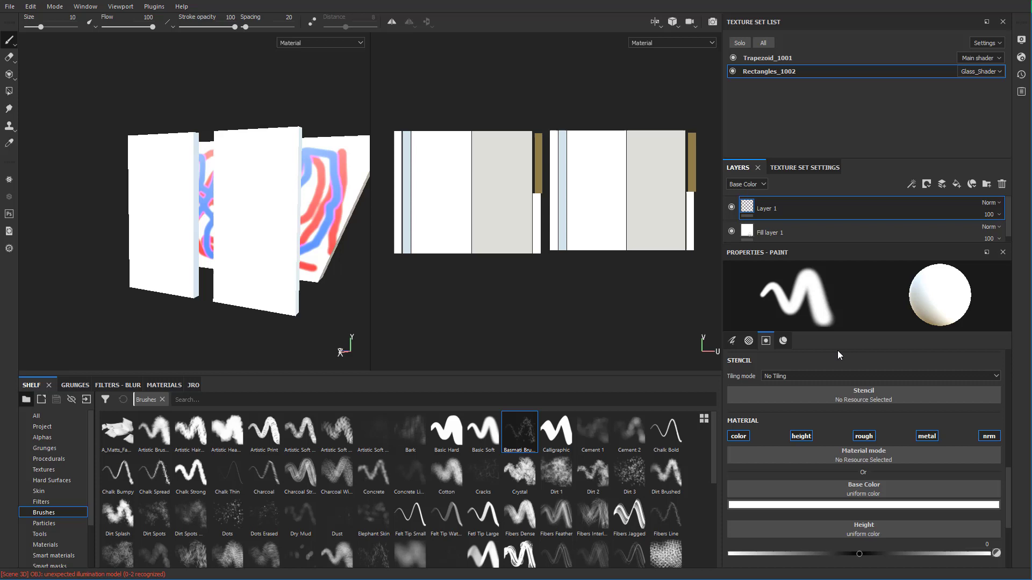
{"action": "scroll", "coordinate": [849, 493], "scroll_direction": "down", "scroll_amount": 2}
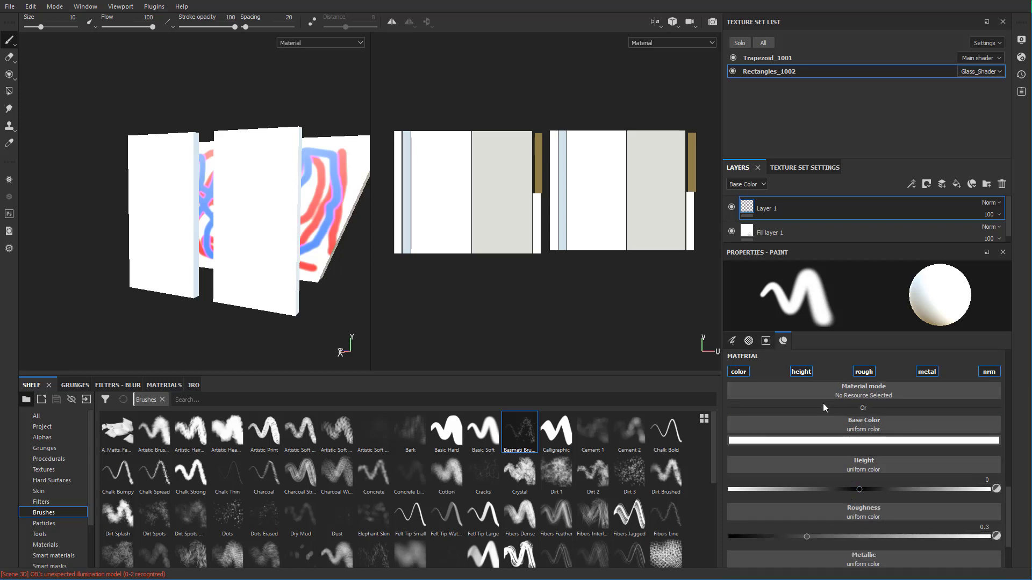
{"action": "left_click", "coordinate": [738, 372]}
{"action": "left_click", "coordinate": [863, 372]}
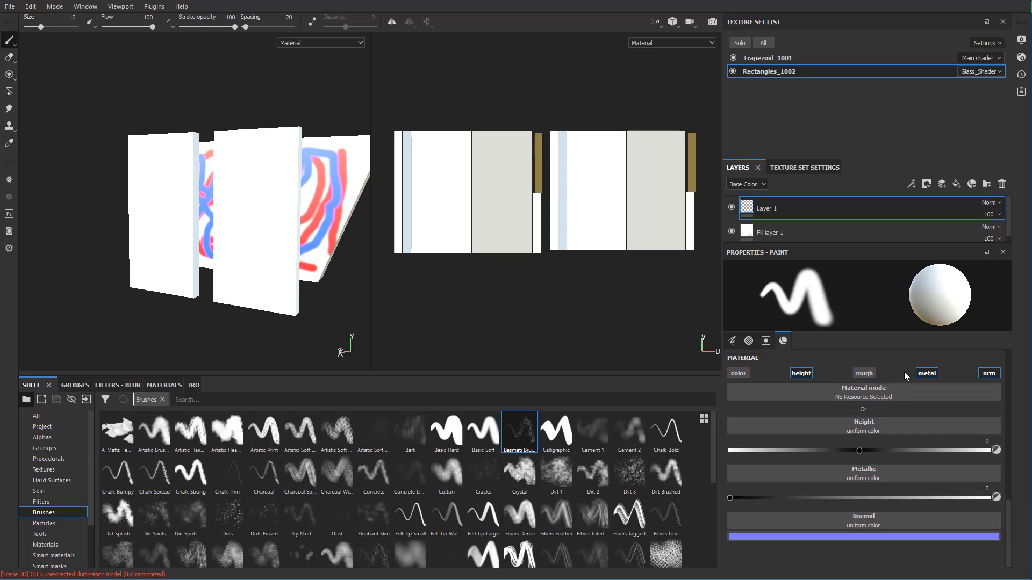
{"action": "left_click", "coordinate": [933, 375]}
{"action": "left_click", "coordinate": [989, 373]}
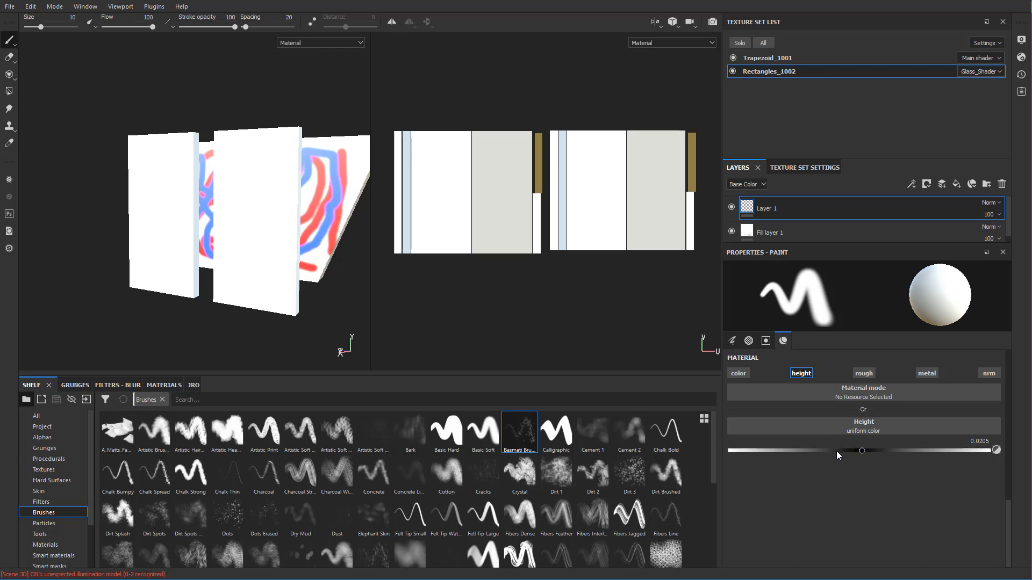
- Select the Fur Random brush and set its size to about 23
{"action": "left_click", "coordinate": [732, 341]}
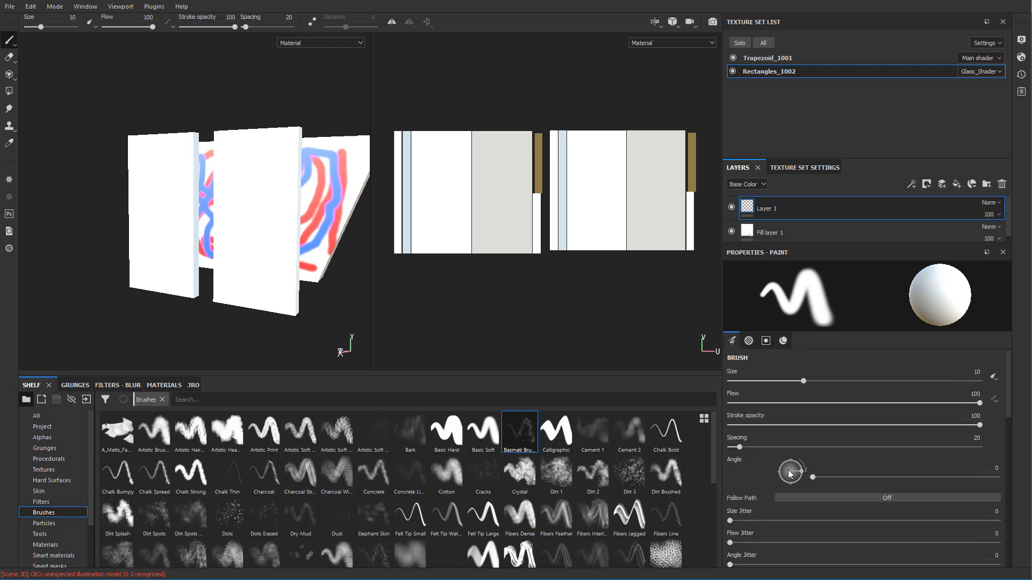
{"action": "left_click_drag", "start_coordinate": [1003, 409], "coordinate": [1004, 489]}
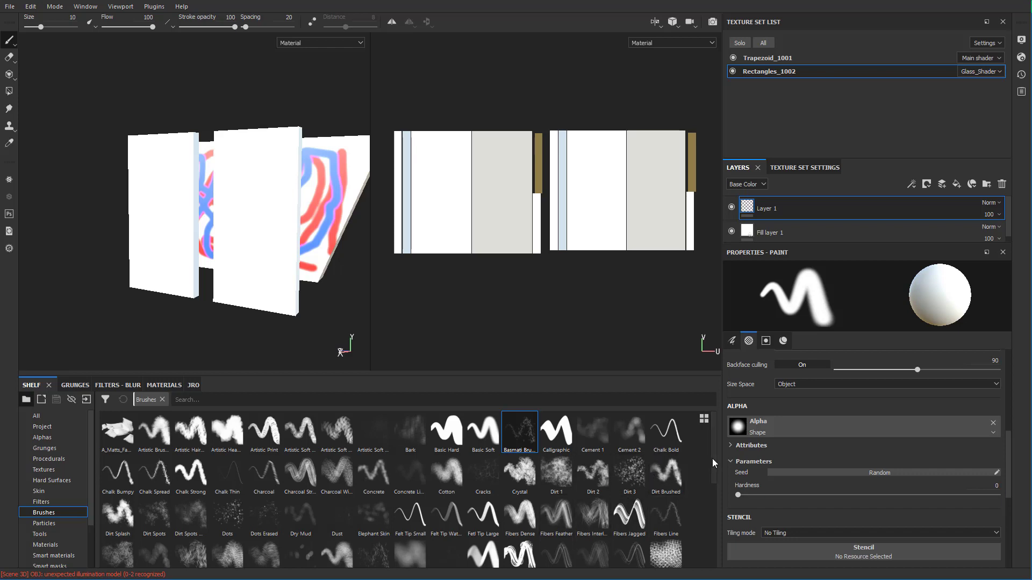
{"action": "left_click_drag", "start_coordinate": [713, 460], "coordinate": [713, 480]}
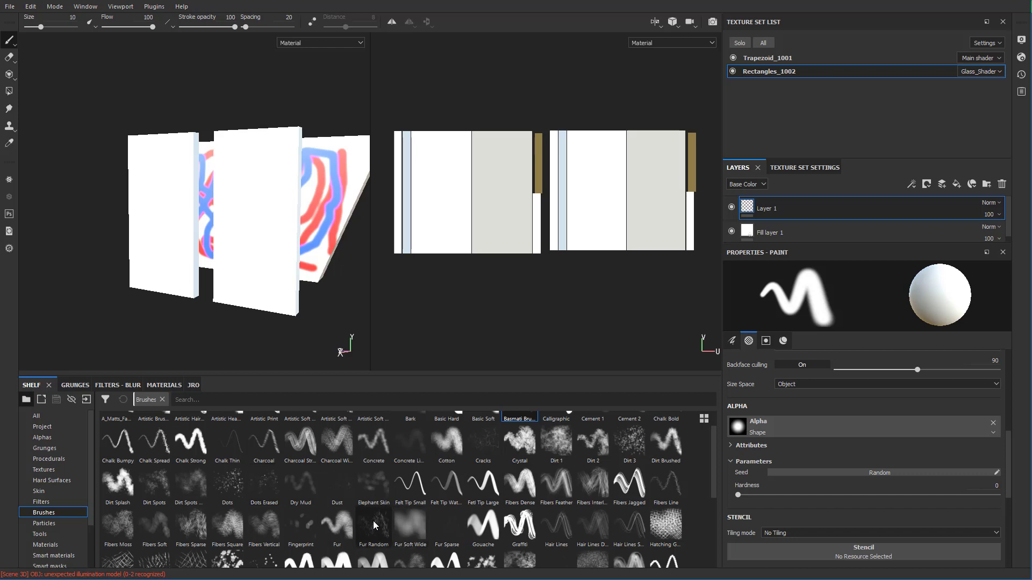
{"action": "mouse_move", "coordinate": [374, 525]}
{"action": "left_mouse_down"}
{"action": "mouse_move", "coordinate": [282, 485]}
{"action": "mouse_move", "coordinate": [338, 528]}
{"action": "mouse_move", "coordinate": [740, 466]}
{"action": "mouse_move", "coordinate": [825, 430]}
{"action": "left_mouse_up"}
{"action": "left_click_drag", "start_coordinate": [253, 211], "coordinate": [301, 228], "text": "alt"}
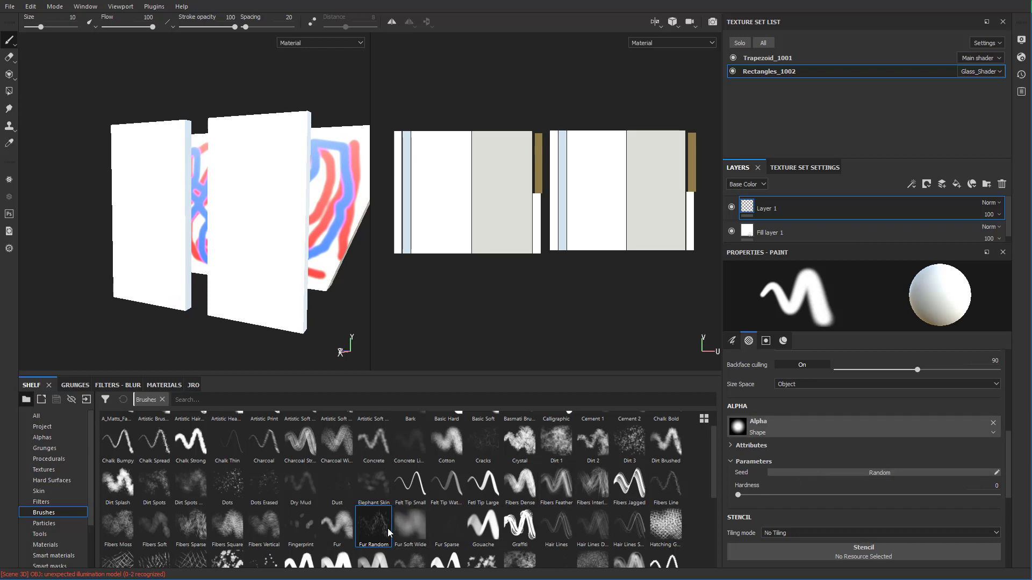
{"action": "left_click_drag", "start_coordinate": [387, 530], "coordinate": [757, 424]}
{"action": "mouse_move", "coordinate": [260, 475]}
{"action": "left_mouse_down"}
{"action": "mouse_move", "coordinate": [710, 430]}
{"action": "mouse_move", "coordinate": [248, 493]}
{"action": "mouse_move", "coordinate": [275, 482]}
{"action": "left_mouse_up"}
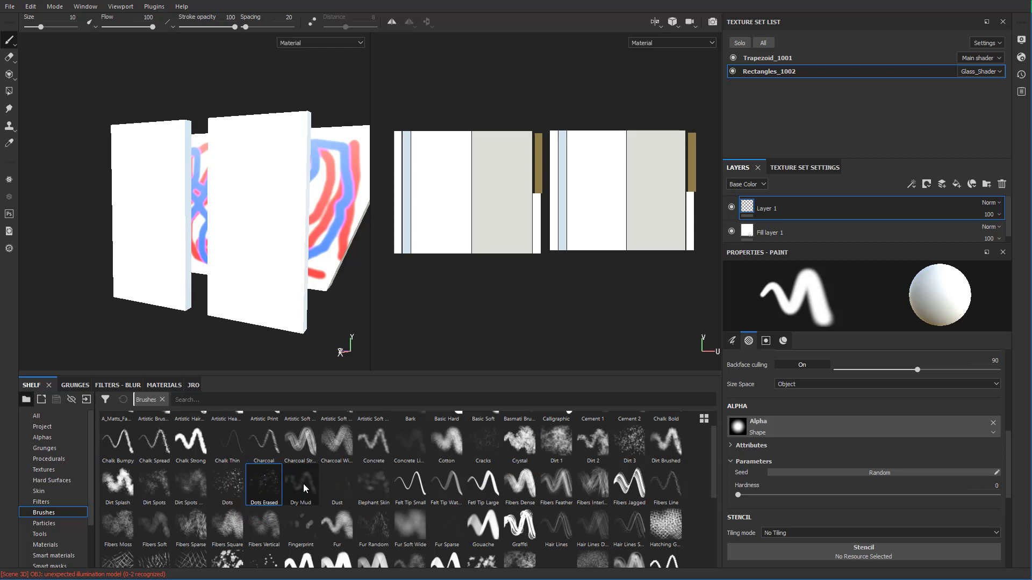
{"action": "left_click", "coordinate": [227, 484]}
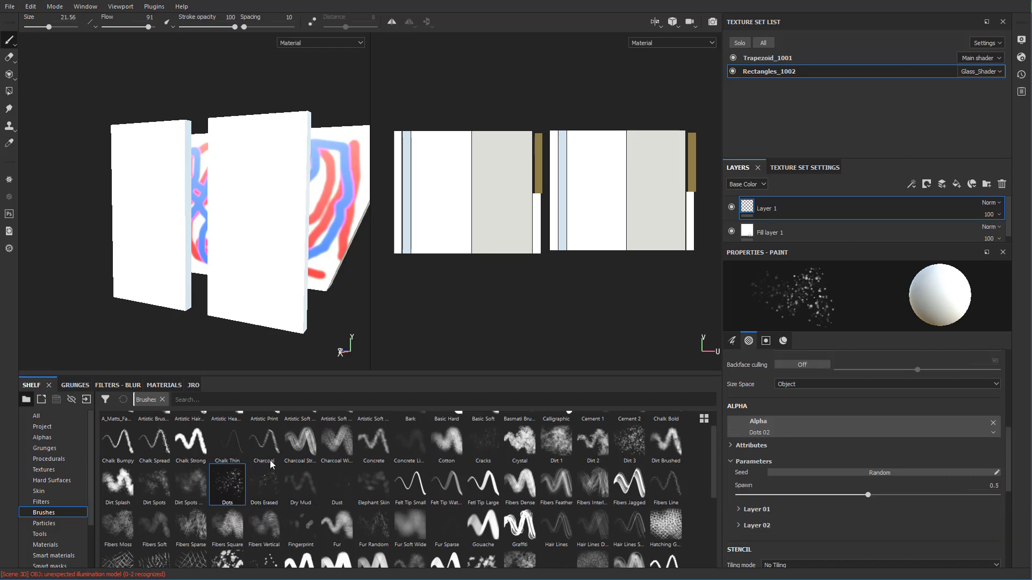
{"action": "left_click", "coordinate": [374, 500]}
{"action": "left_click", "coordinate": [373, 526]}
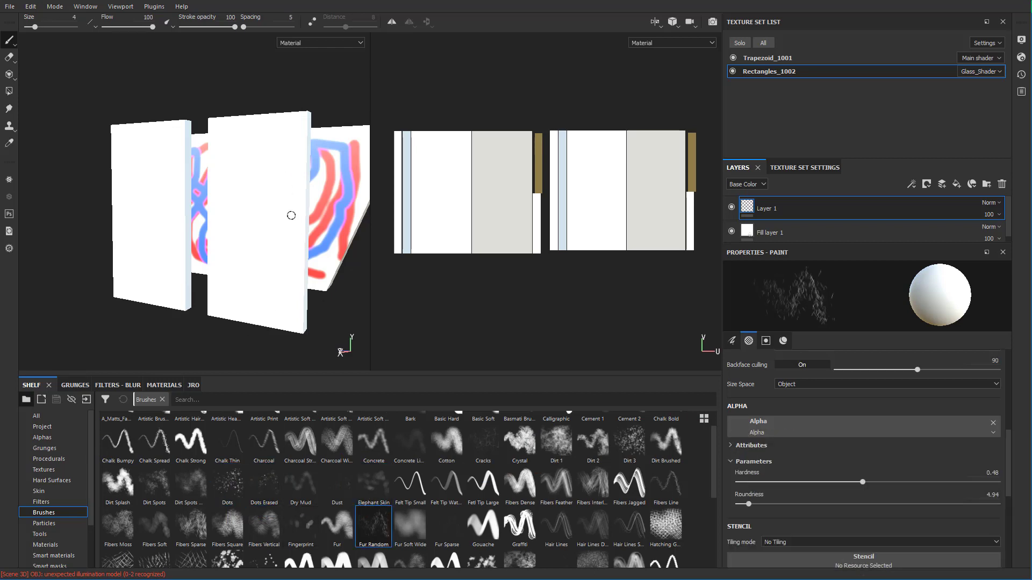
{"action": "left_click", "coordinate": [49, 27]}
{"action": "left_click_drag", "start_coordinate": [49, 26], "coordinate": [48, 27]}
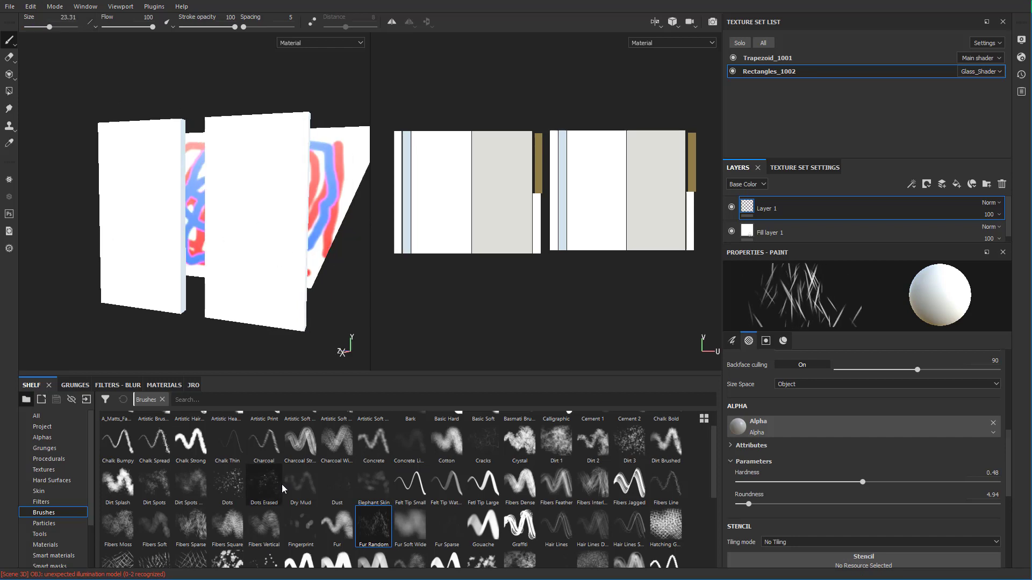
- Paint random scratches over both rectangular panels, viewing the height channel, and preview the scratched glass in the rendered view
{"action": "left_click_drag", "start_coordinate": [258, 250], "coordinate": [272, 207], "text": "alt"}
{"action": "right_click_drag", "start_coordinate": [272, 208], "coordinate": [260, 235], "text": "alt"}
{"action": "mouse_move", "coordinate": [260, 235]}
{"action": "left_mouse_down", "text": "alt"}
{"action": "mouse_move", "coordinate": [239, 234]}
{"action": "mouse_move", "coordinate": [258, 227]}
{"action": "left_mouse_up", "text": "alt"}
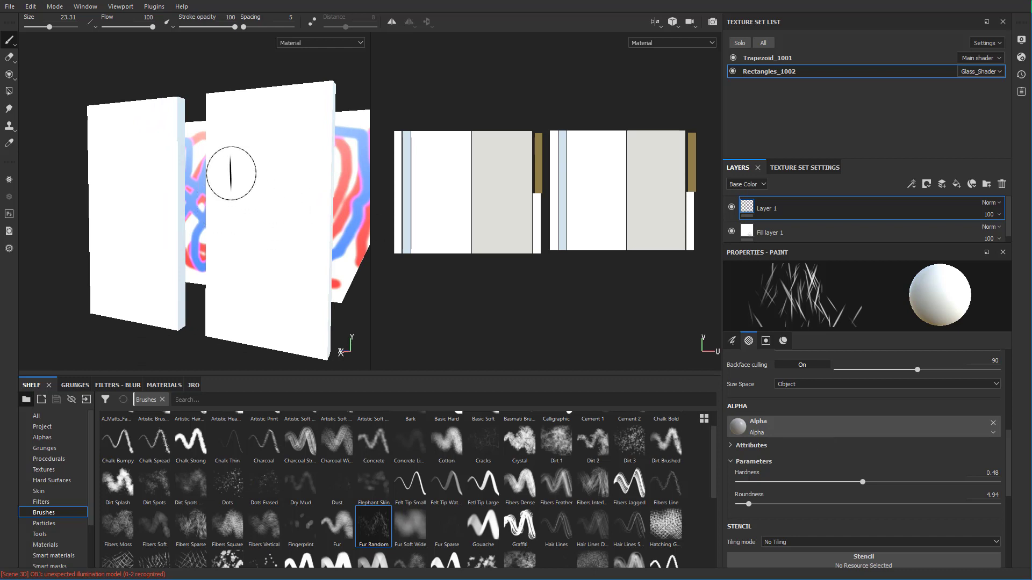
{"action": "mouse_move", "coordinate": [265, 235]}
{"action": "left_mouse_down", "text": "alt"}
{"action": "mouse_move", "coordinate": [277, 269]}
{"action": "mouse_move", "coordinate": [287, 254]}
{"action": "mouse_move", "coordinate": [250, 237]}
{"action": "left_mouse_up", "text": "alt"}
{"action": "middle_click_drag", "start_coordinate": [267, 246], "coordinate": [255, 265], "text": "alt"}
{"action": "mouse_move", "coordinate": [256, 265]}
{"action": "left_mouse_down", "text": "alt"}
{"action": "mouse_move", "coordinate": [283, 265]}
{"action": "mouse_move", "coordinate": [256, 268]}
{"action": "left_mouse_up", "text": "alt"}
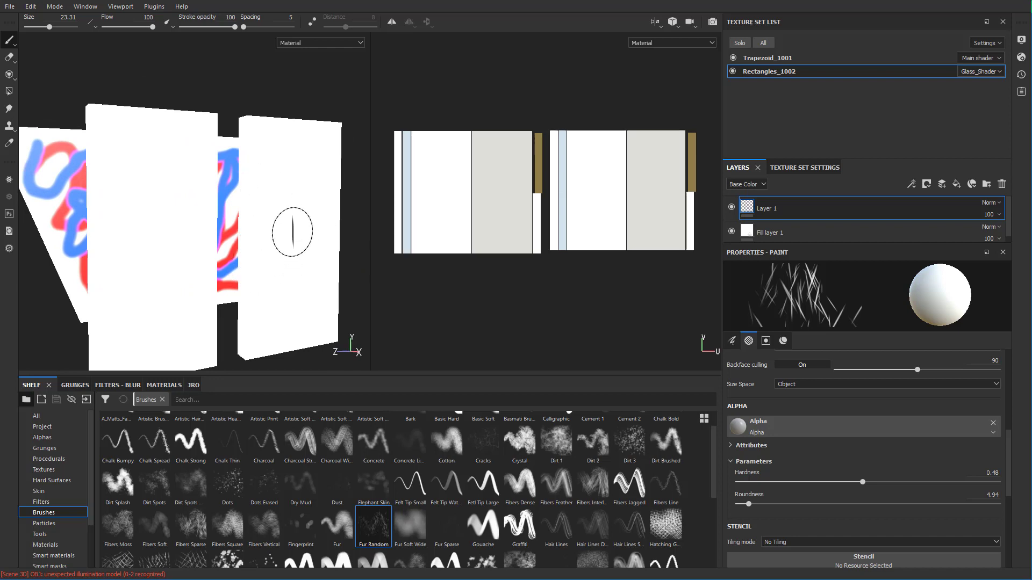
{"action": "key", "text": "c"}
{"action": "key", "text": "c"}
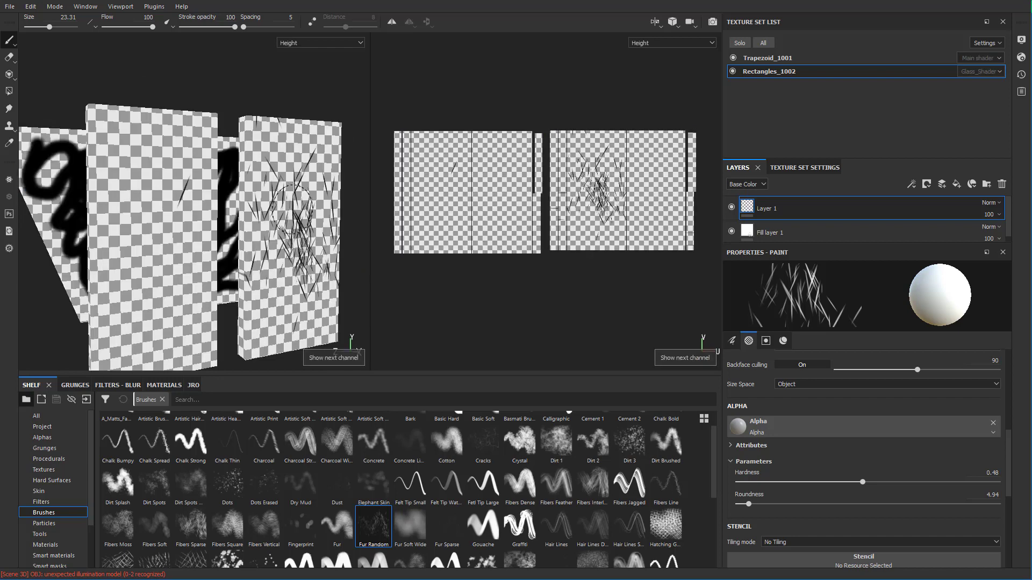
{"action": "mouse_move", "coordinate": [296, 231]}
{"action": "left_mouse_down"}
{"action": "mouse_move", "coordinate": [280, 258]}
{"action": "mouse_move", "coordinate": [177, 226]}
{"action": "mouse_move", "coordinate": [156, 182]}
{"action": "mouse_move", "coordinate": [190, 301]}
{"action": "left_mouse_up"}
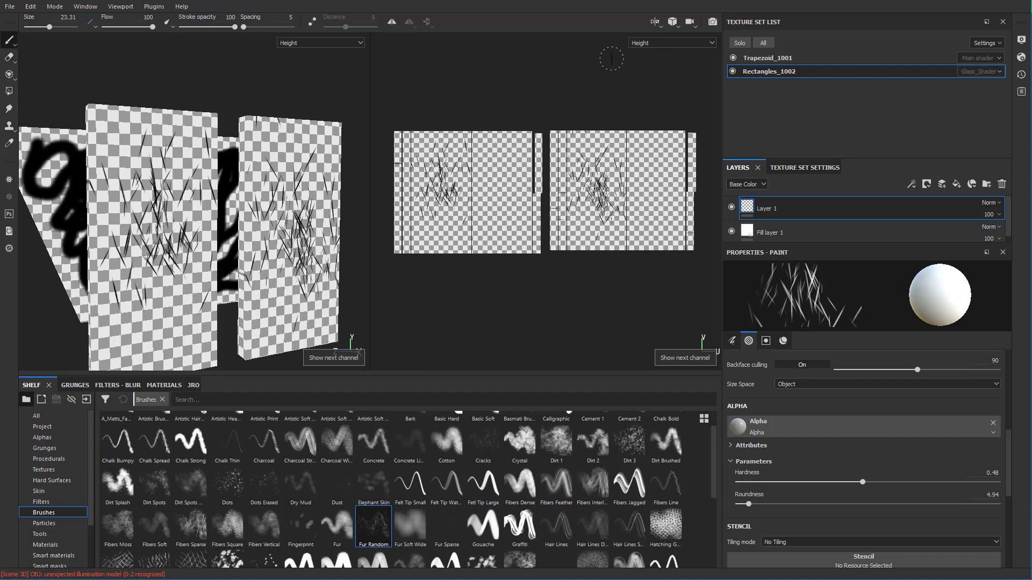
{"action": "key", "text": "F10"}
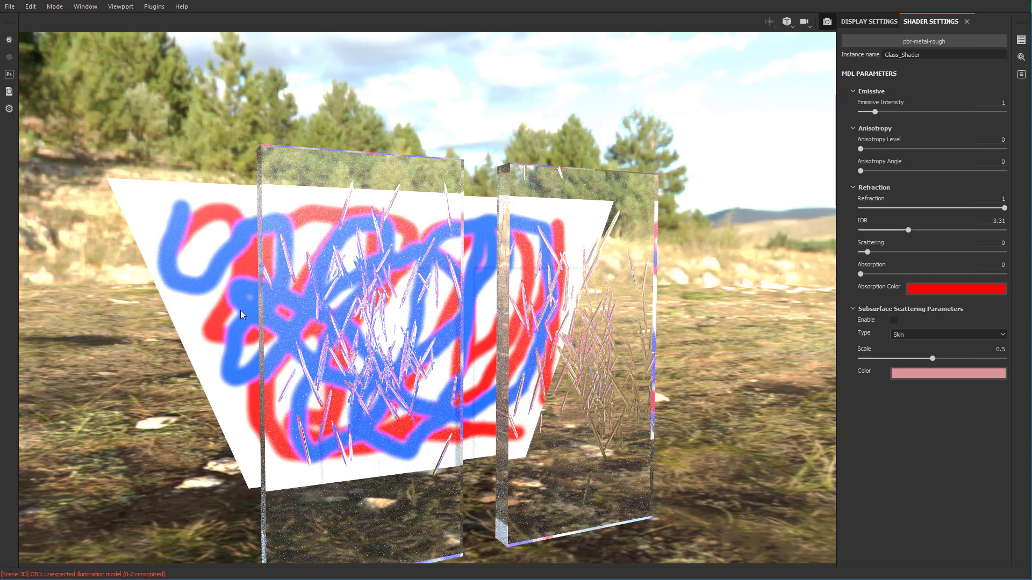
{"action": "left_click", "coordinate": [827, 22]}
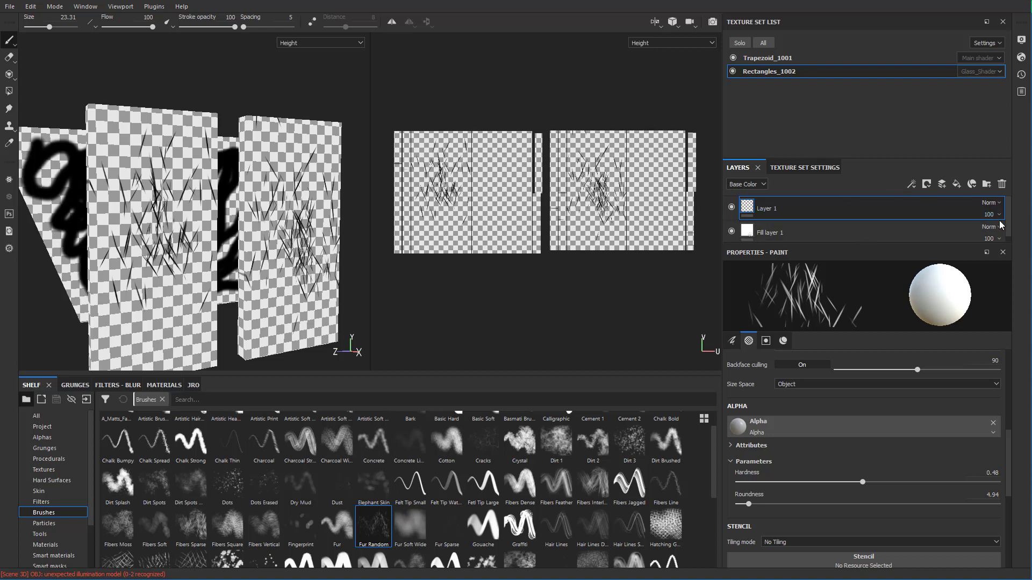
- Set Layer 1's height-channel opacity to 15 and check the glass again in the rendered view
{"action": "left_click", "coordinate": [747, 184]}
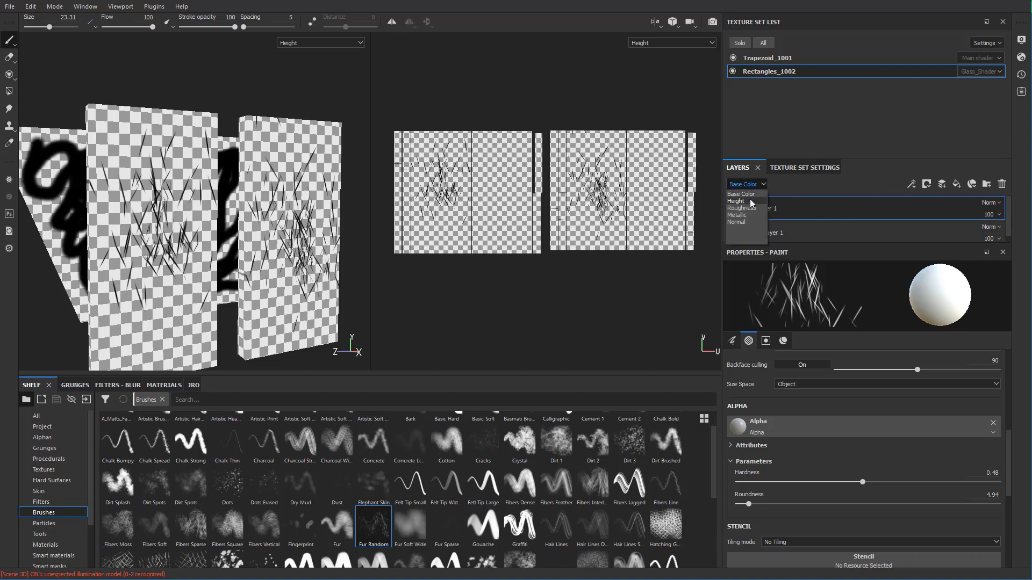
{"action": "left_click", "coordinate": [745, 200]}
{"action": "left_click", "coordinate": [991, 214]}
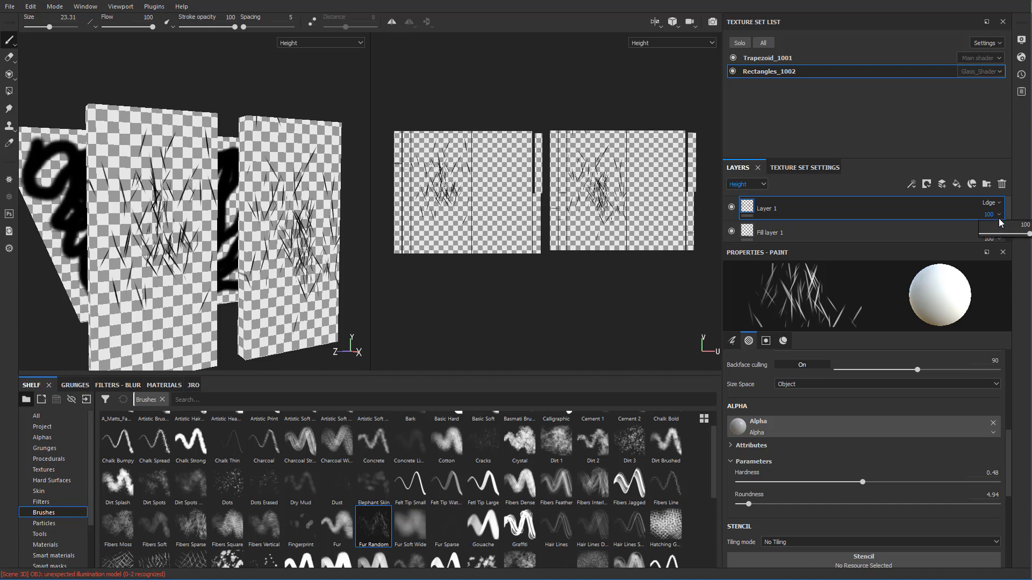
{"action": "left_click_drag", "start_coordinate": [1002, 237], "coordinate": [984, 237]}
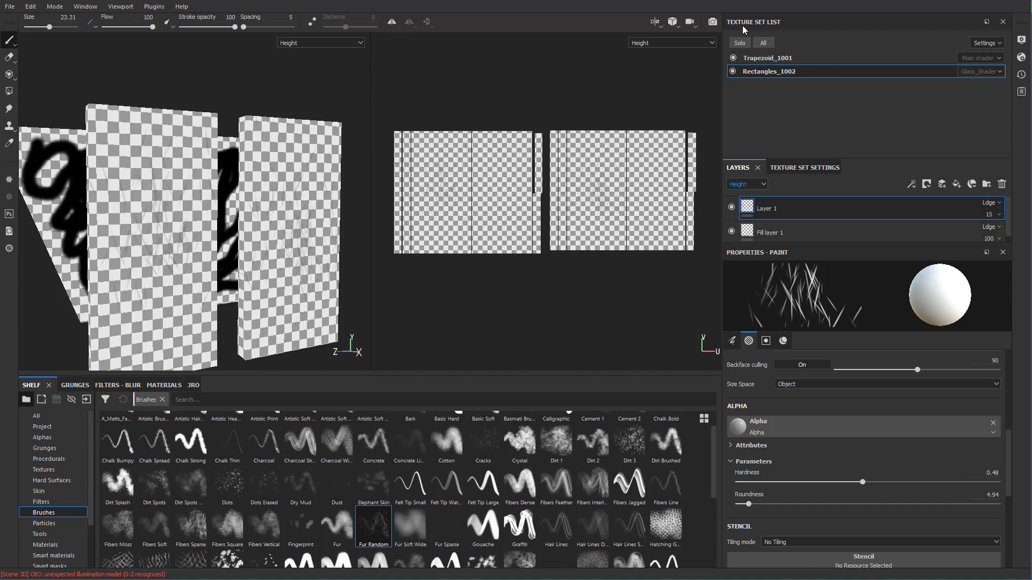
{"action": "key", "text": "F12"}
- Delete the scratched paint layer, Layer 1, from the Rectangles_1002 texture set
{"action": "right_click", "coordinate": [751, 209]}
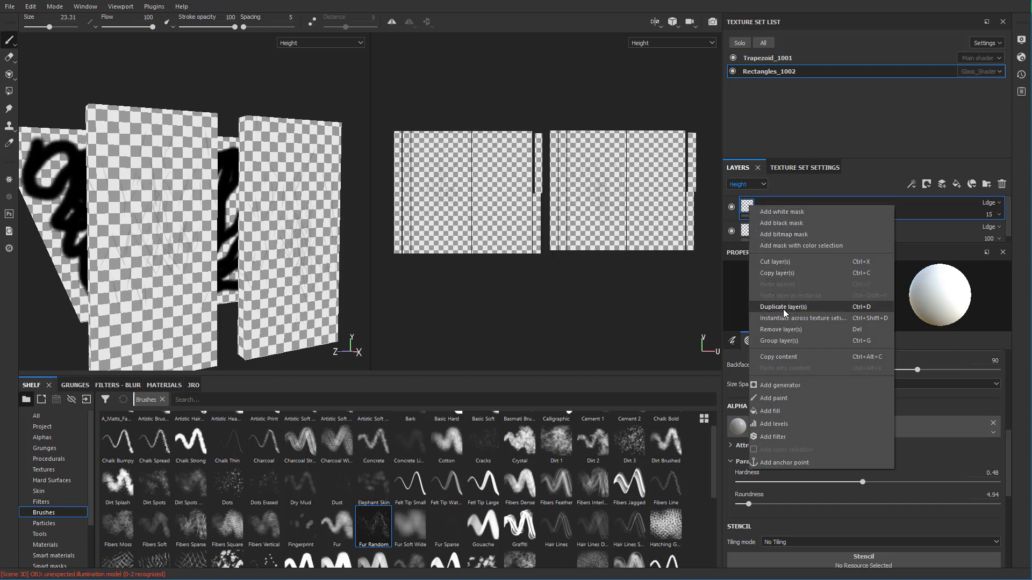
{"action": "left_click", "coordinate": [914, 140]}
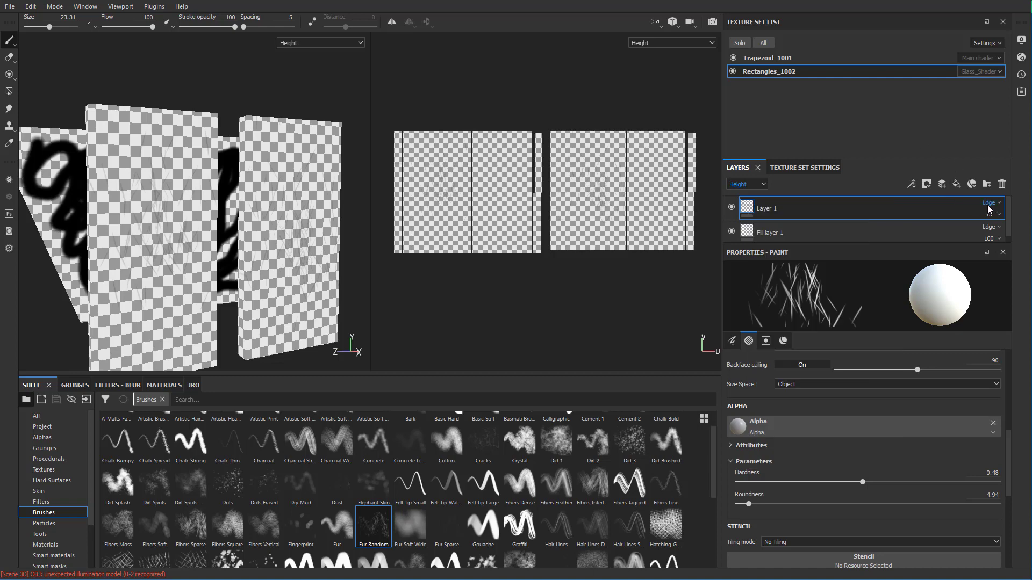
{"action": "left_click", "coordinate": [1002, 185]}
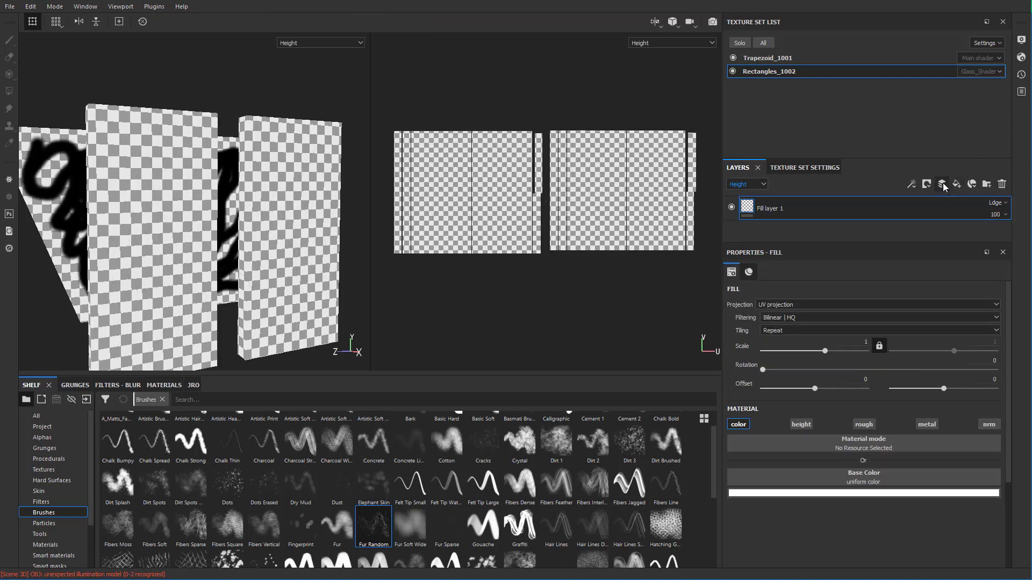
- Add a new paint layer above Fill layer 1 with only the height channel active and set its height to 0.0369
{"action": "left_click", "coordinate": [942, 184]}
{"action": "scroll", "coordinate": [830, 470], "scroll_direction": "down", "scroll_amount": 6}
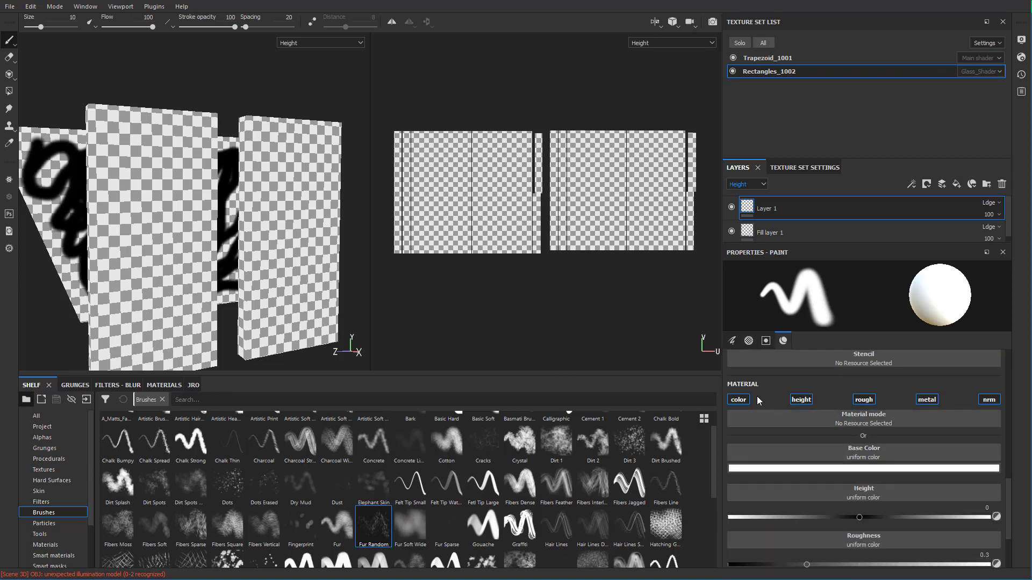
{"action": "left_click", "coordinate": [740, 400]}
{"action": "left_click", "coordinate": [864, 401]}
{"action": "left_click", "coordinate": [933, 401]}
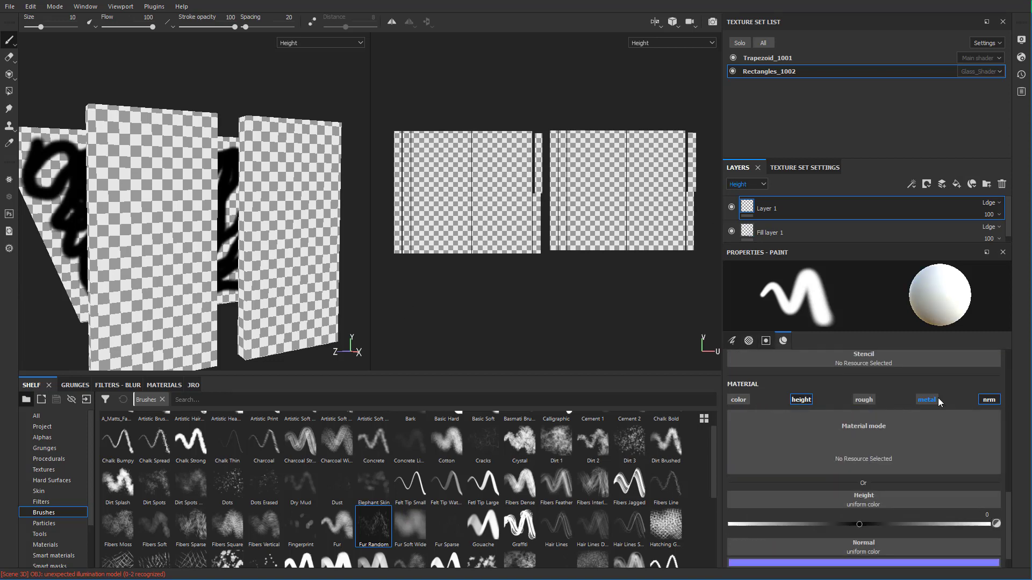
{"action": "left_click", "coordinate": [988, 401]}
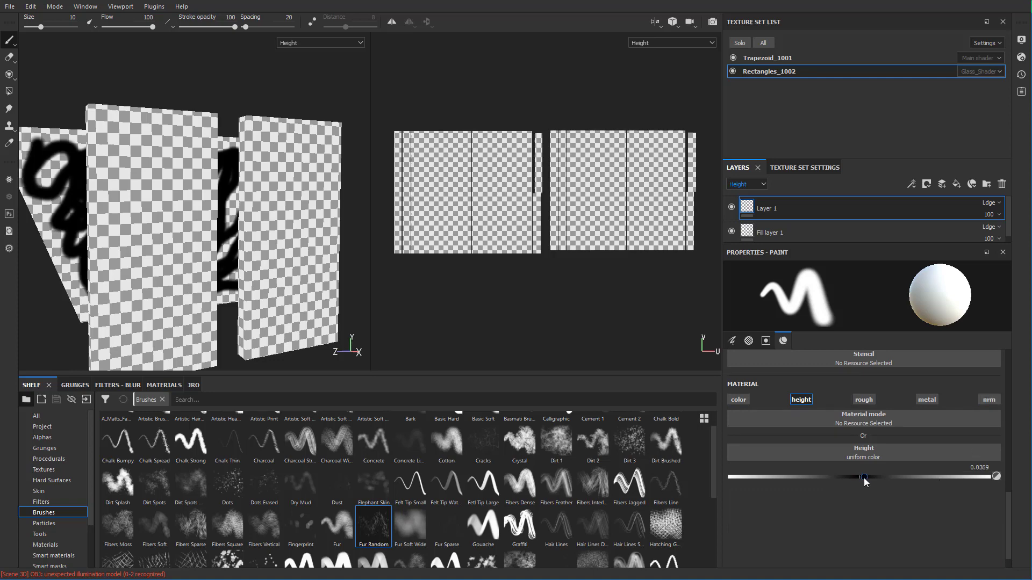
- Paint speckled height detail down the larger front panel with the Dirt Spots brush variant beside Dots, at size 31.34
{"action": "scroll", "coordinate": [591, 484], "scroll_direction": "down", "scroll_amount": 3}
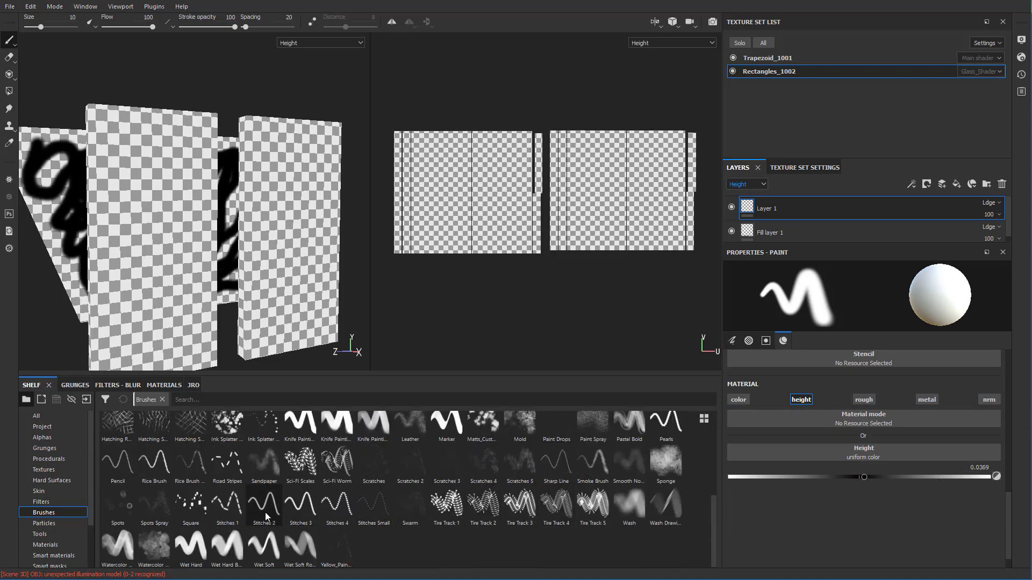
{"action": "left_click", "coordinate": [56, 514]}
{"action": "left_click", "coordinate": [188, 517]}
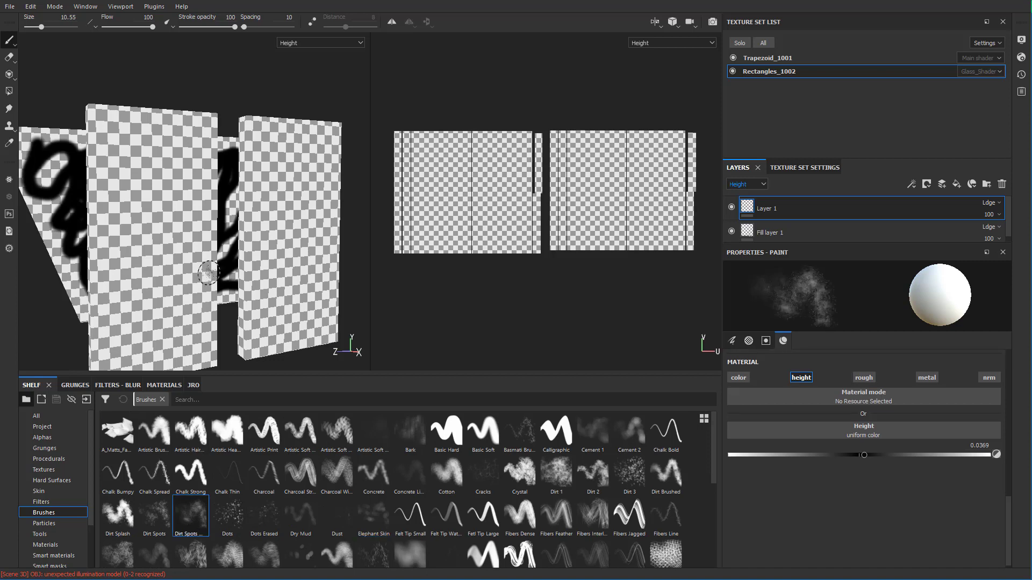
{"action": "left_click_drag", "start_coordinate": [55, 27], "coordinate": [52, 30]}
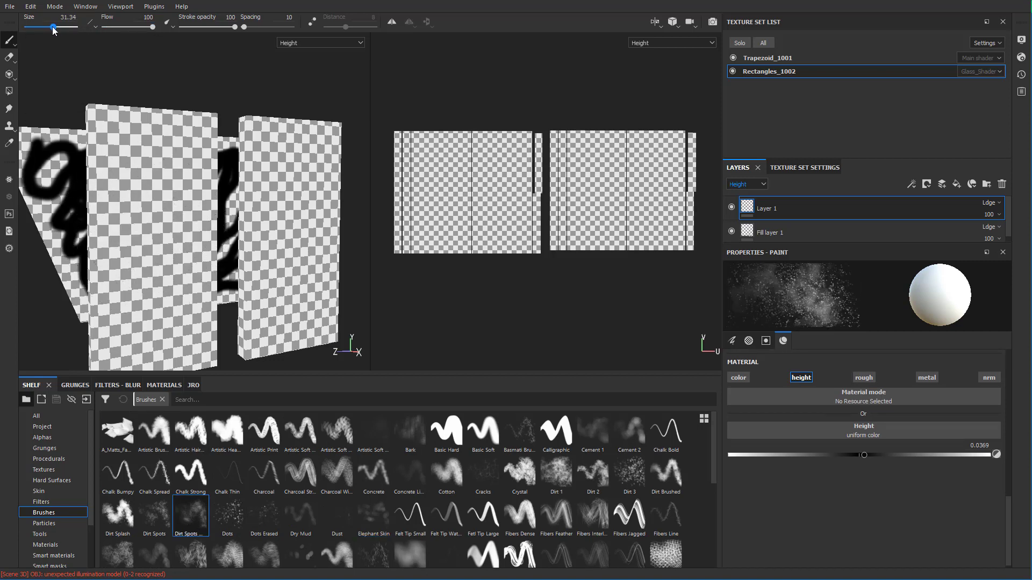
{"action": "mouse_move", "coordinate": [138, 183]}
{"action": "left_mouse_down"}
{"action": "mouse_move", "coordinate": [150, 291]}
{"action": "mouse_move", "coordinate": [172, 150]}
{"action": "mouse_move", "coordinate": [145, 311]}
{"action": "mouse_move", "coordinate": [171, 365]}
{"action": "mouse_move", "coordinate": [155, 350]}
{"action": "left_mouse_up"}
- Draw a small rough outline near the speckled panel's lower edge, and dab Dirt Splash at size 50.96 on the other panel's upper part
{"action": "left_click", "coordinate": [154, 473]}
{"action": "left_click", "coordinate": [118, 515]}
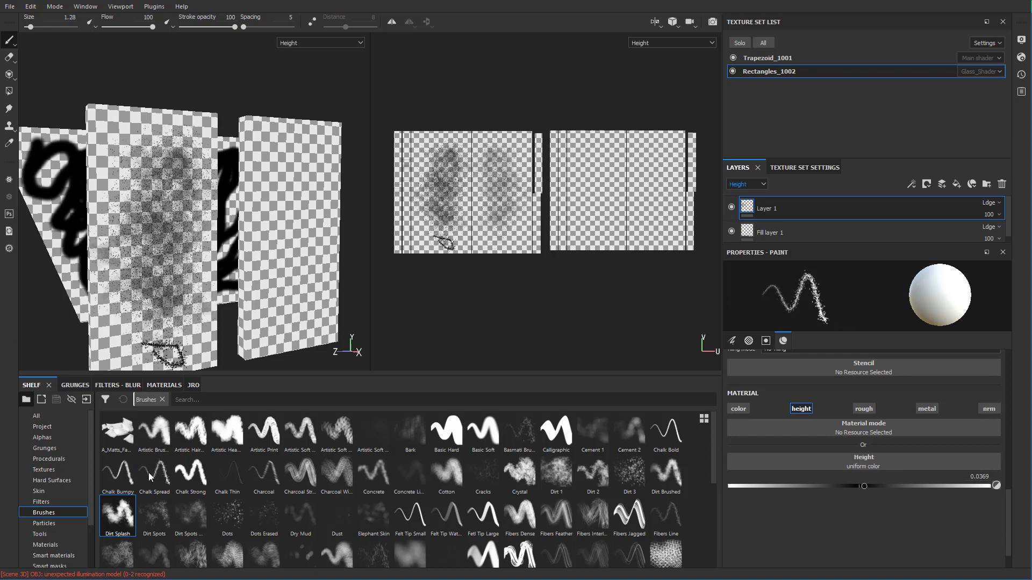
{"action": "left_click_drag", "start_coordinate": [30, 27], "coordinate": [61, 27]}
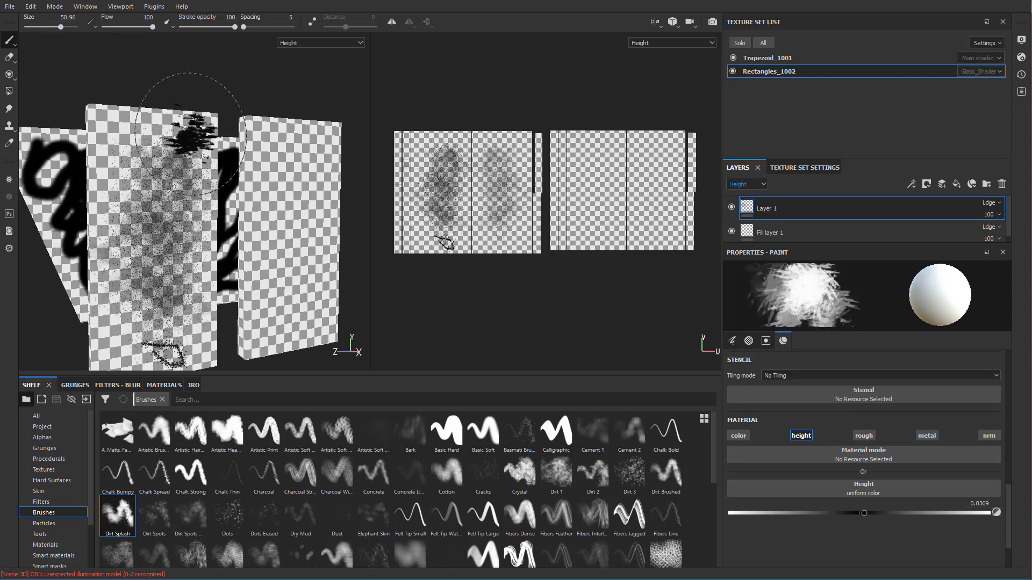
{"action": "left_click", "coordinate": [280, 163]}
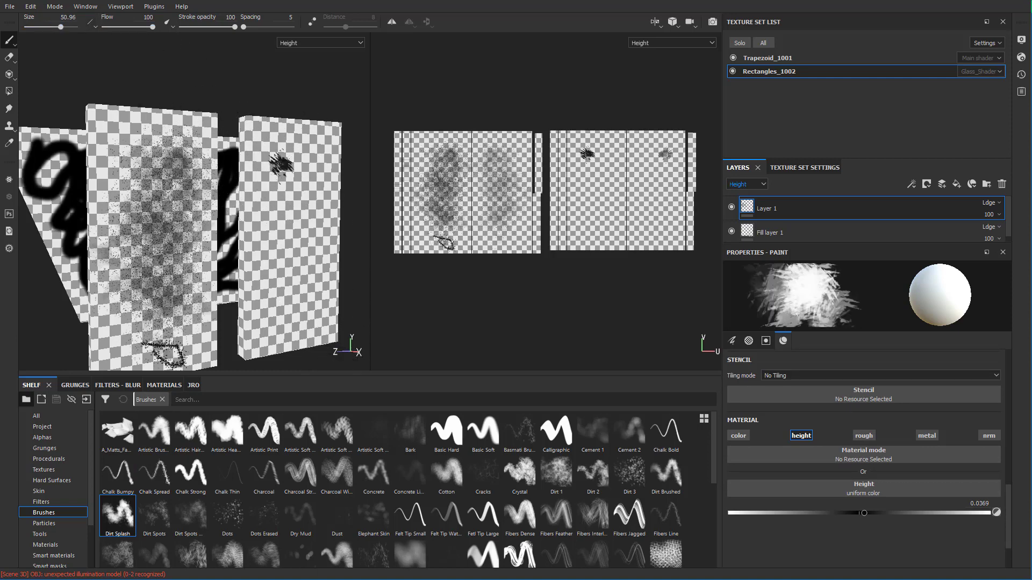
- Paint faint height detail over the second panel with the Dirt 1 brush at size 43.41 and flow 10, and preview it in the rendered view
{"action": "scroll", "coordinate": [338, 505], "scroll_direction": "down", "scroll_amount": 3}
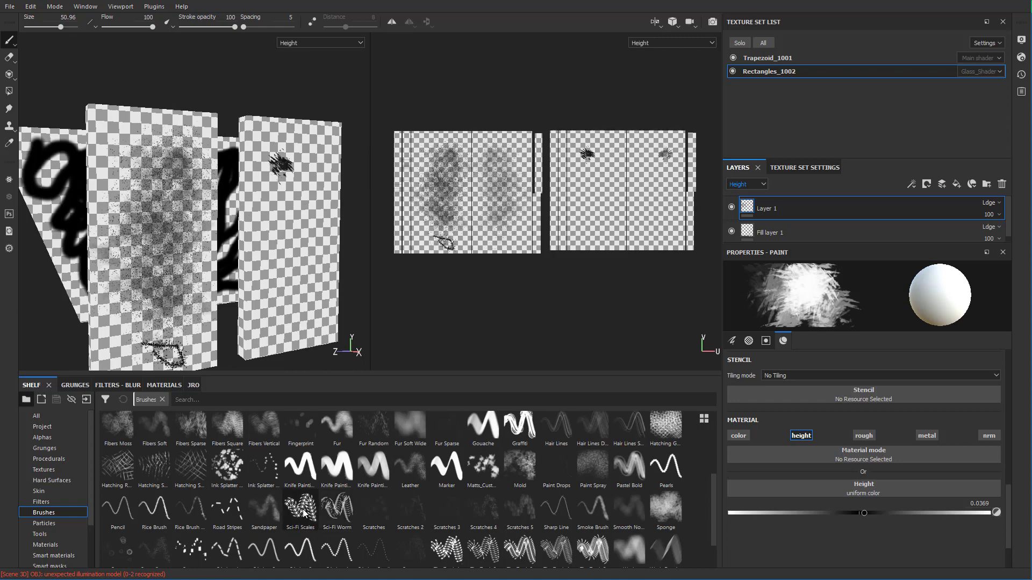
{"action": "scroll", "coordinate": [424, 517], "scroll_direction": "down", "scroll_amount": 1}
{"action": "scroll", "coordinate": [482, 530], "scroll_direction": "up", "scroll_amount": 5}
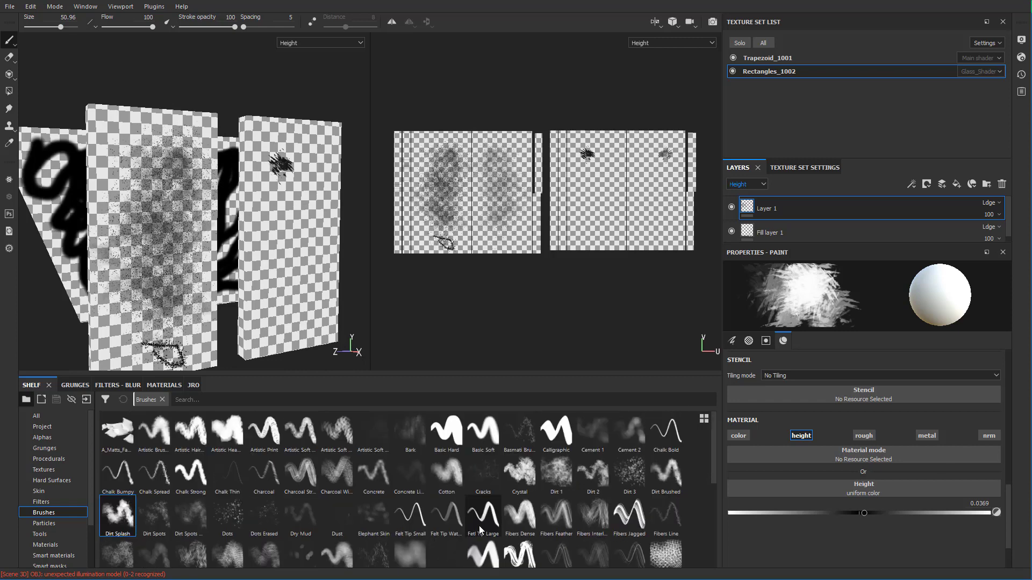
{"action": "left_click", "coordinate": [556, 473]}
{"action": "left_click_drag", "start_coordinate": [287, 233], "coordinate": [131, 58], "text": "alt"}
{"action": "left_click_drag", "start_coordinate": [48, 29], "coordinate": [58, 27]}
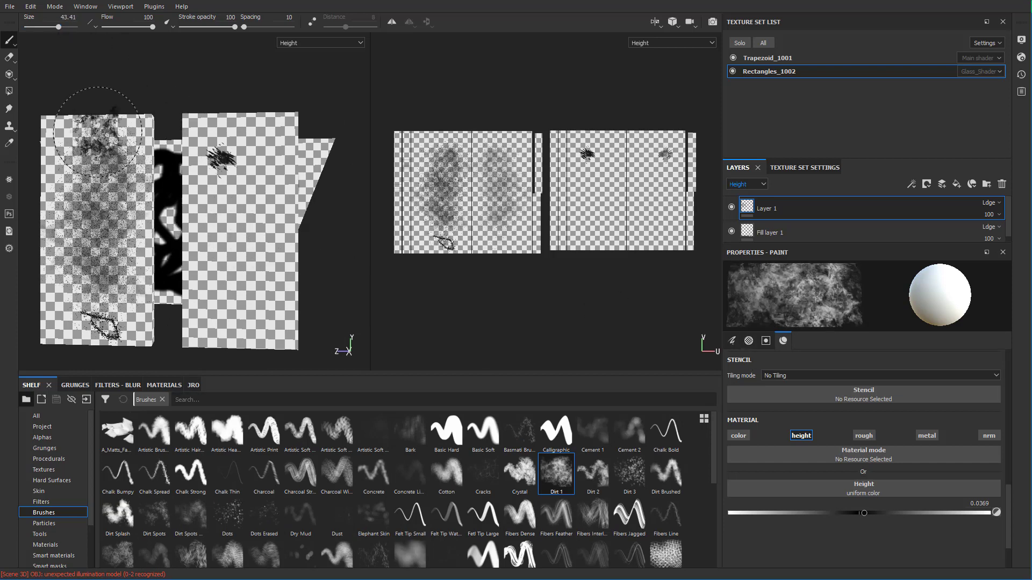
{"action": "left_click_drag", "start_coordinate": [152, 26], "coordinate": [109, 27]}
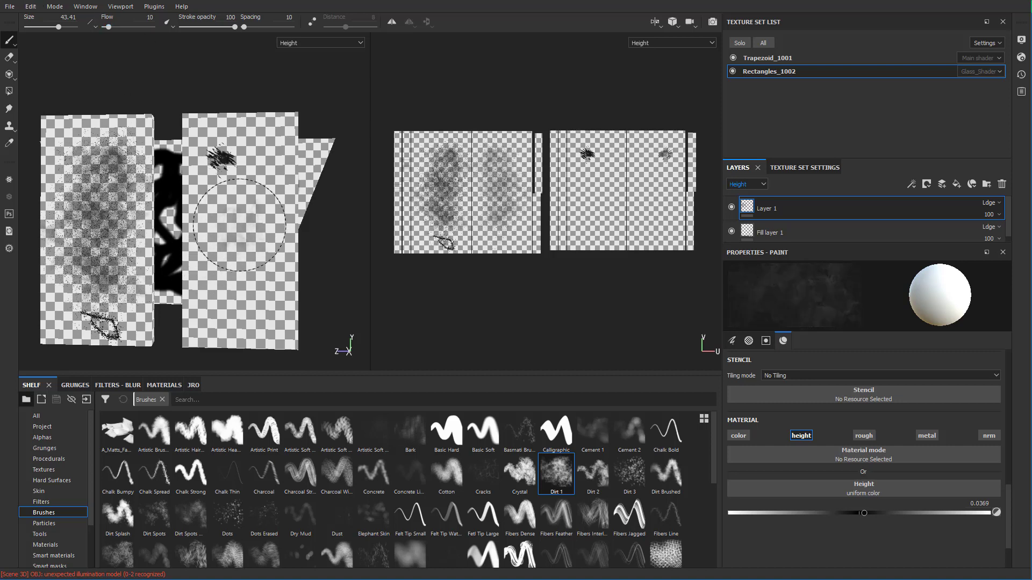
{"action": "left_click_drag", "start_coordinate": [238, 230], "coordinate": [245, 285]}
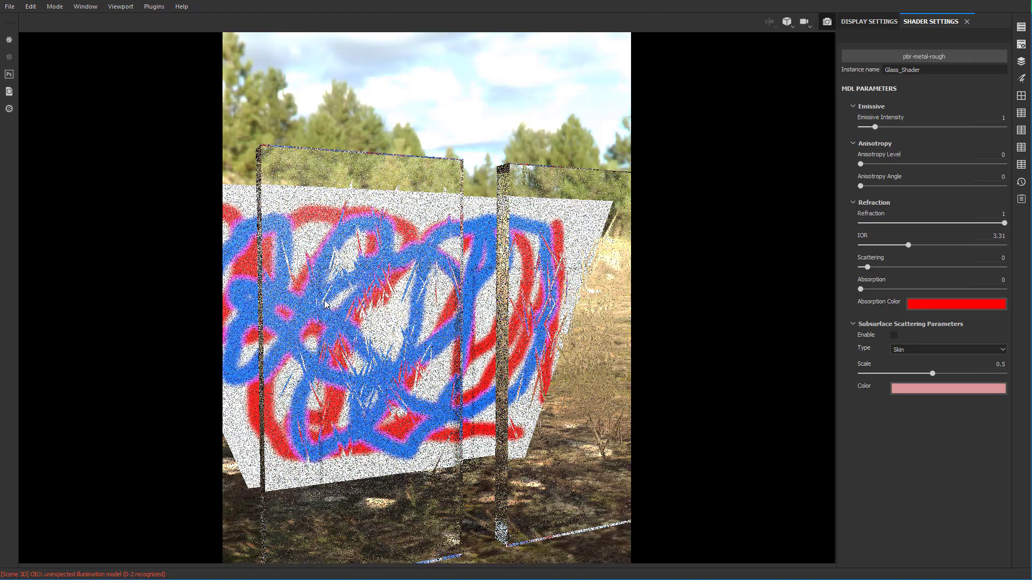
{"action": "key", "text": "F10"}
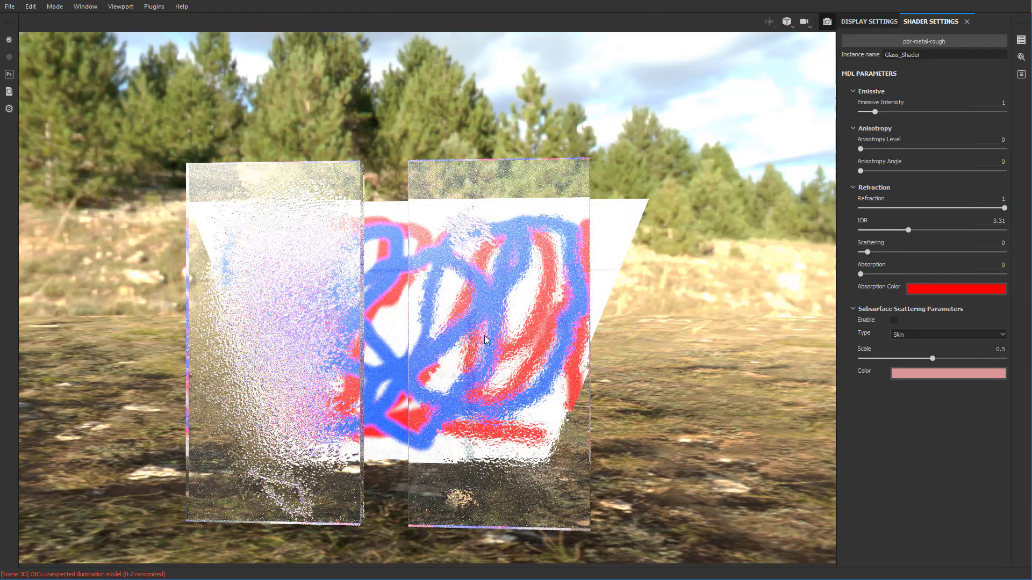
- Examine the height distortion on both glass panels from several angles and distances in the rendered view
{"action": "left_click_drag", "start_coordinate": [328, 320], "coordinate": [215, 326], "text": "alt"}
{"action": "right_click_drag", "start_coordinate": [257, 342], "coordinate": [541, 377], "text": "alt"}
{"action": "left_click_drag", "start_coordinate": [561, 352], "coordinate": [517, 380], "text": "alt"}
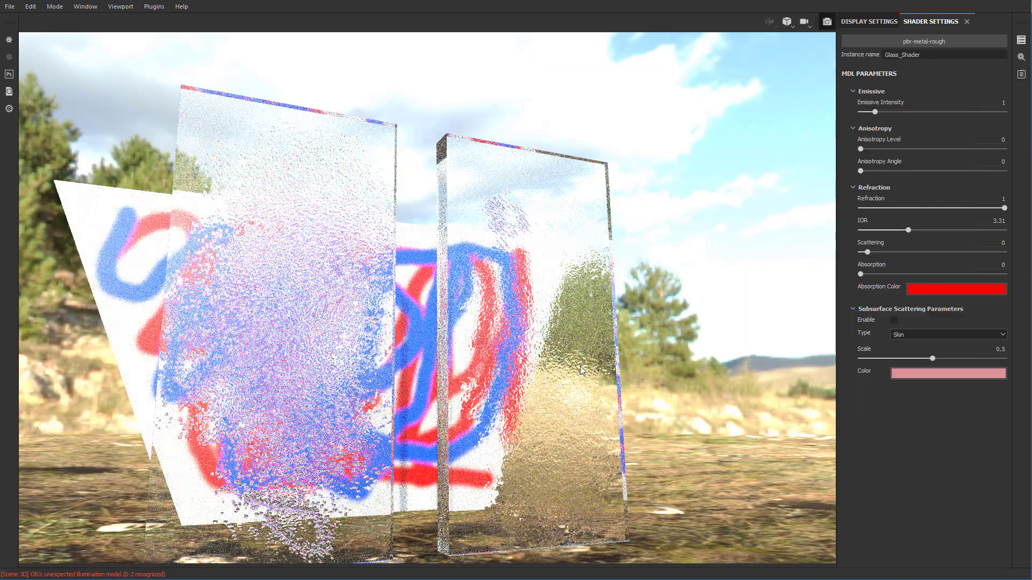
{"action": "left_click_drag", "start_coordinate": [595, 350], "coordinate": [600, 365], "text": "alt"}
{"action": "right_click_drag", "start_coordinate": [605, 363], "coordinate": [758, 366], "text": "alt"}
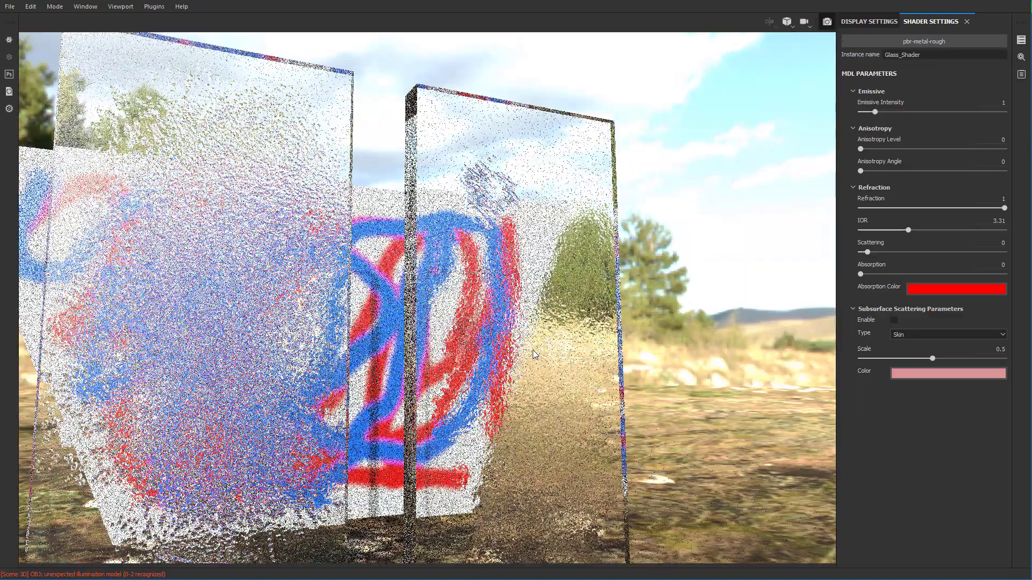
{"action": "left_click_drag", "start_coordinate": [565, 336], "coordinate": [535, 341], "text": "alt"}
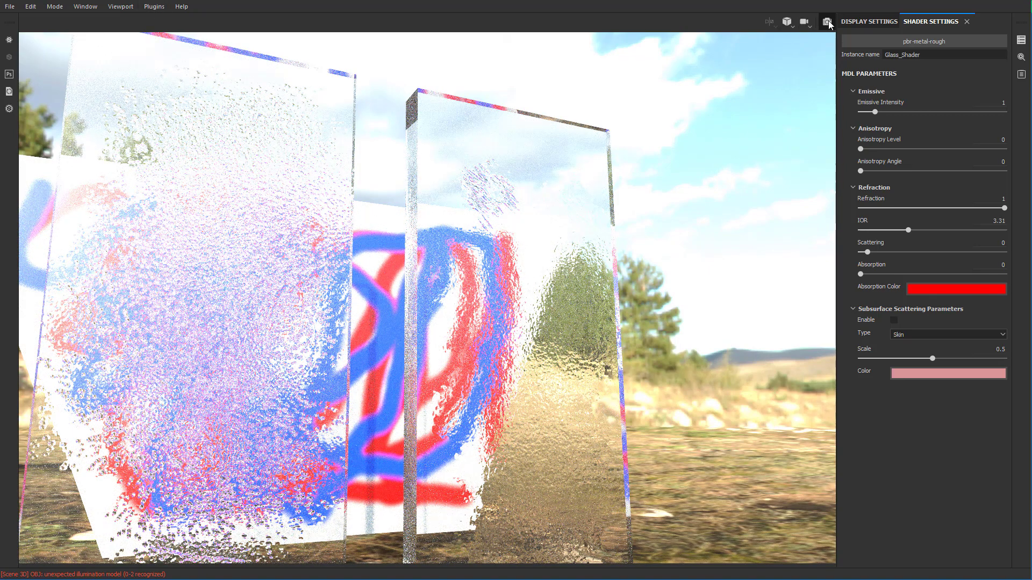
{"action": "left_click", "coordinate": [826, 22]}
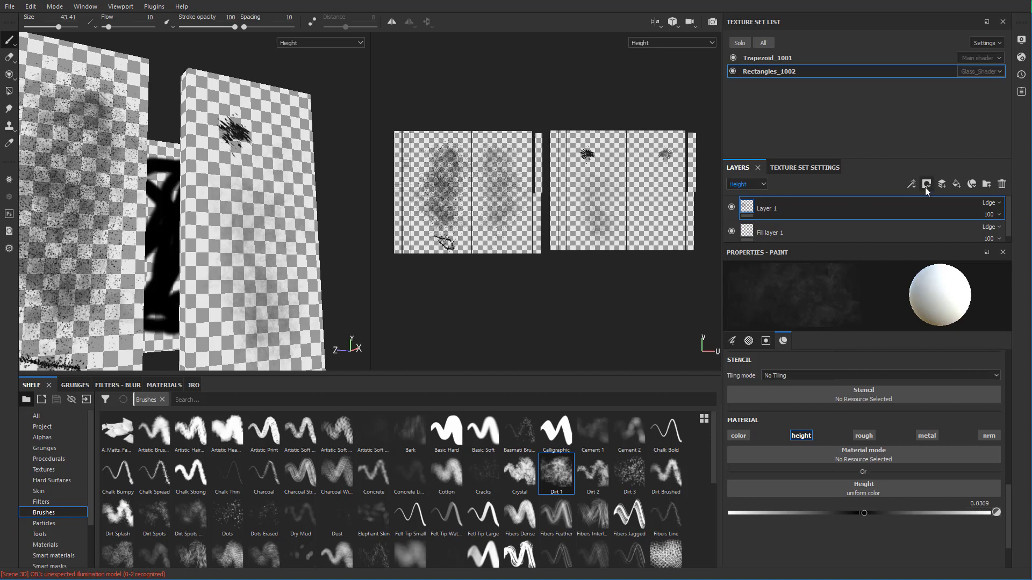
- Set the height opacity of Layer 1 to 52 and check both glass panels in the rendered view
{"action": "left_click", "coordinate": [747, 184]}
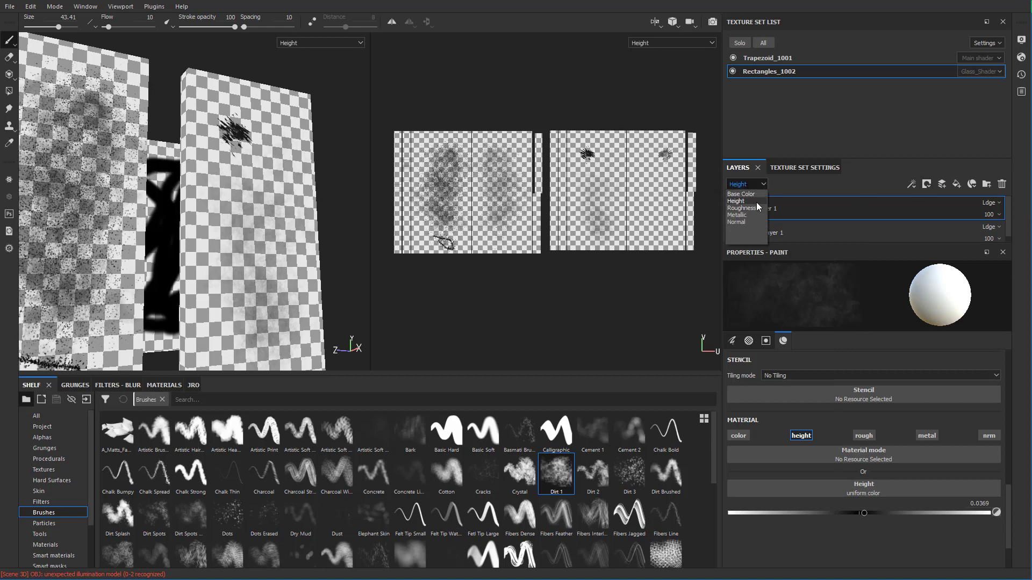
{"action": "left_click", "coordinate": [756, 204]}
{"action": "left_click", "coordinate": [999, 215]}
{"action": "left_click", "coordinate": [1005, 236]}
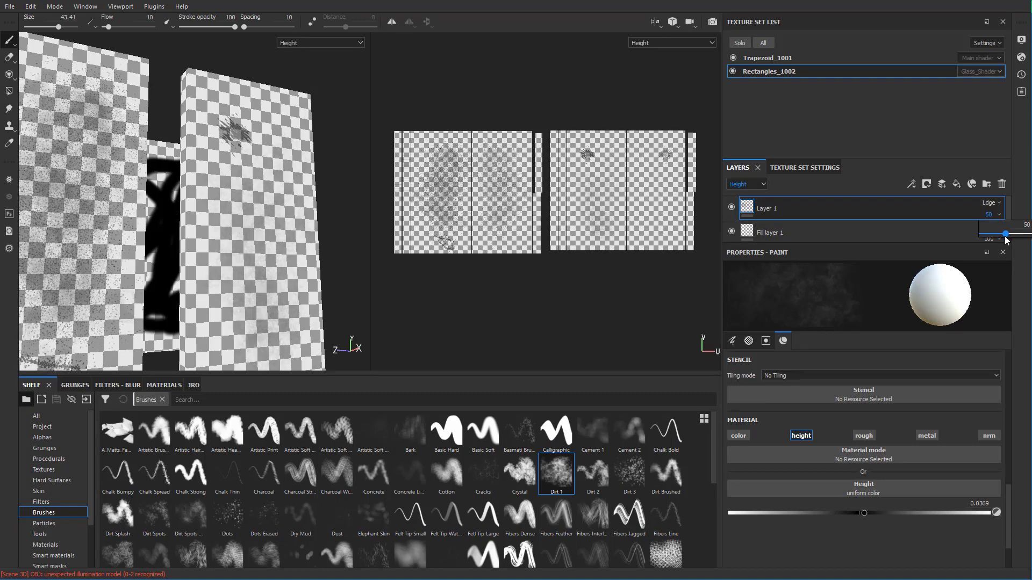
{"action": "left_click_drag", "start_coordinate": [1006, 237], "coordinate": [1008, 236]}
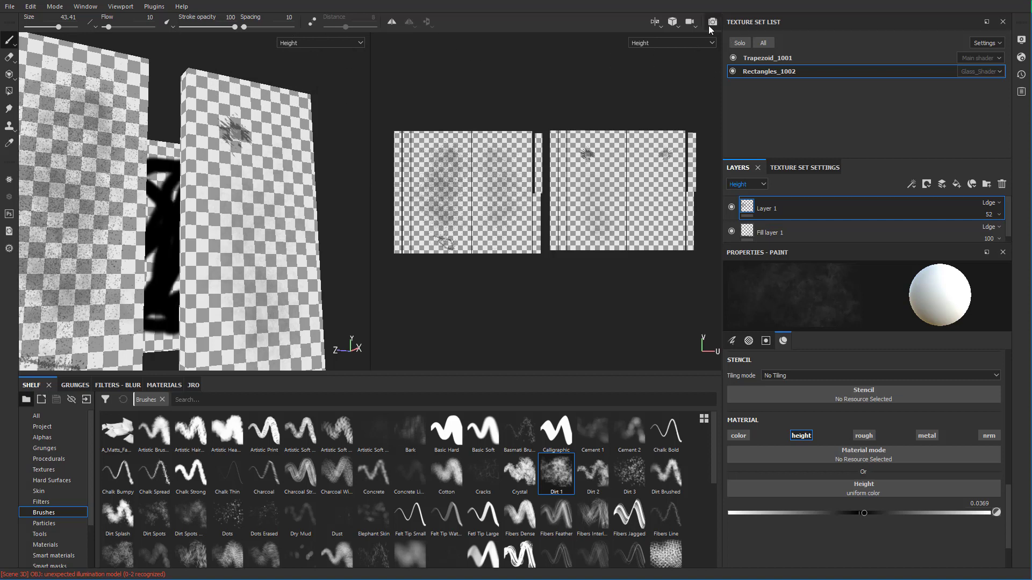
{"action": "key", "text": "F10"}
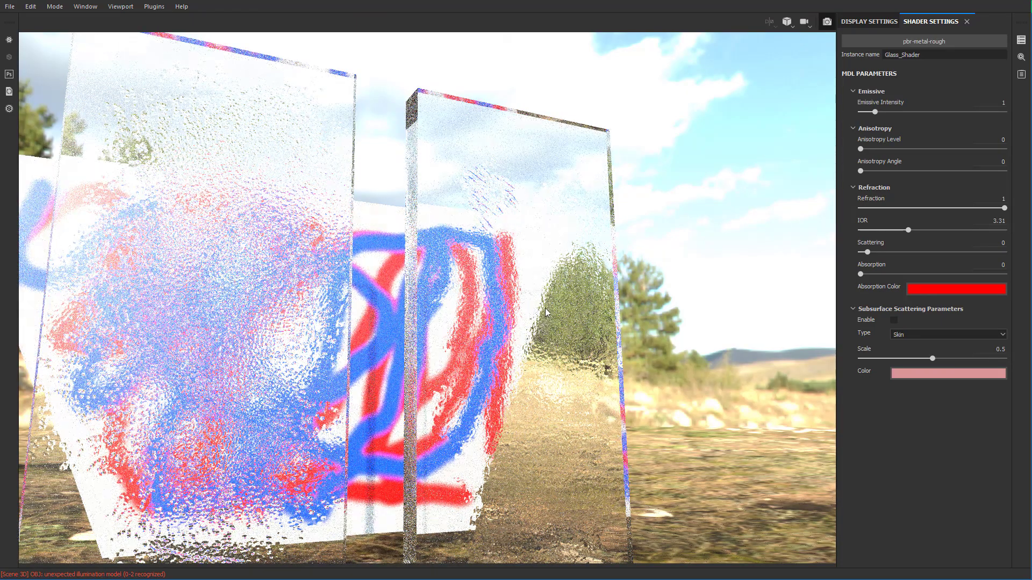
{"action": "left_click_drag", "start_coordinate": [460, 300], "coordinate": [443, 373], "text": "alt"}
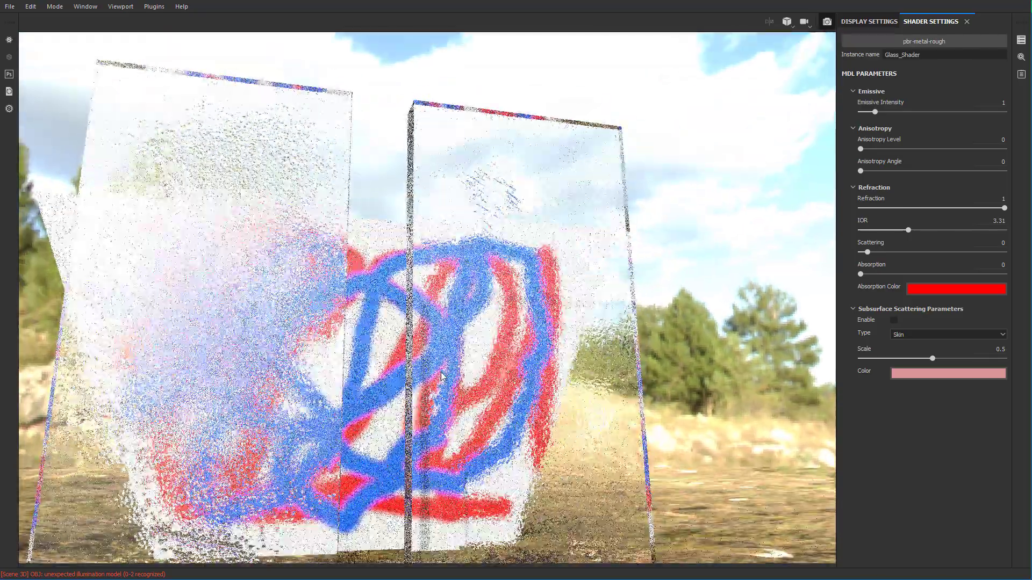
{"action": "left_click_drag", "start_coordinate": [481, 272], "coordinate": [493, 323], "text": "alt"}
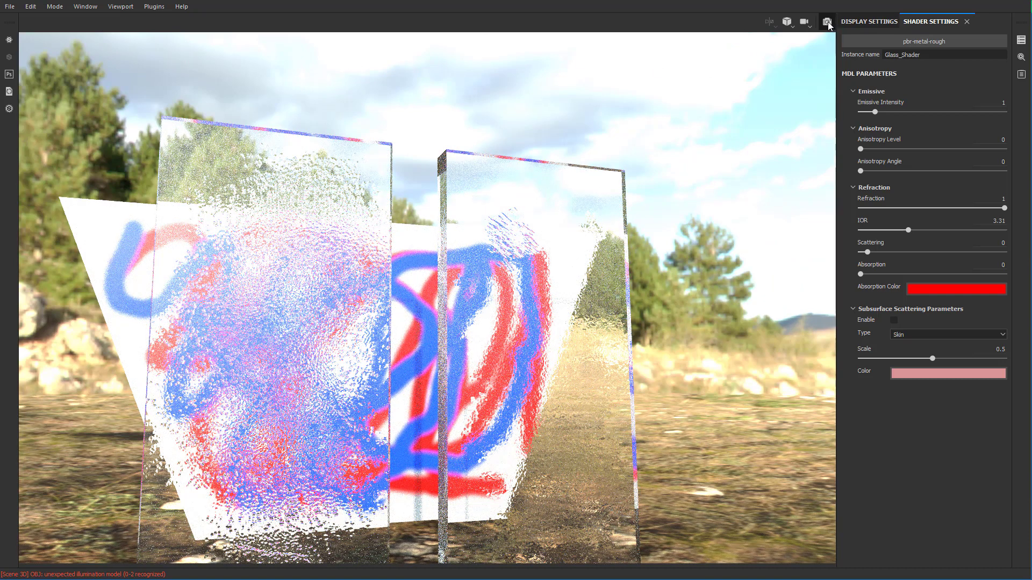
{"action": "left_click", "coordinate": [827, 22]}
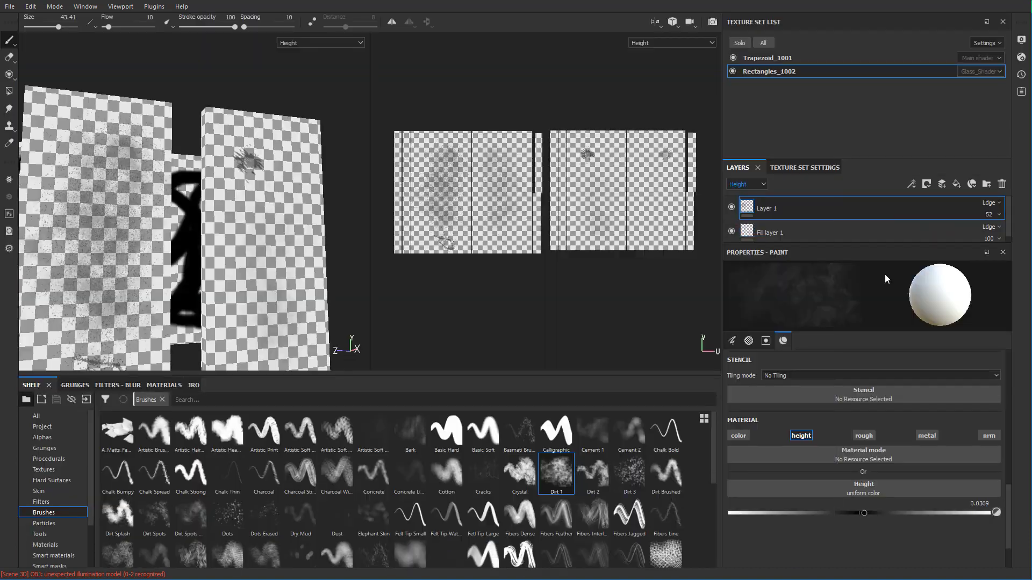
- Add a new paint layer named Dirt and rename the painted height layer below it Frosted_Glass
{"action": "left_click", "coordinate": [941, 185]}
{"action": "double_click", "coordinate": [772, 233]}
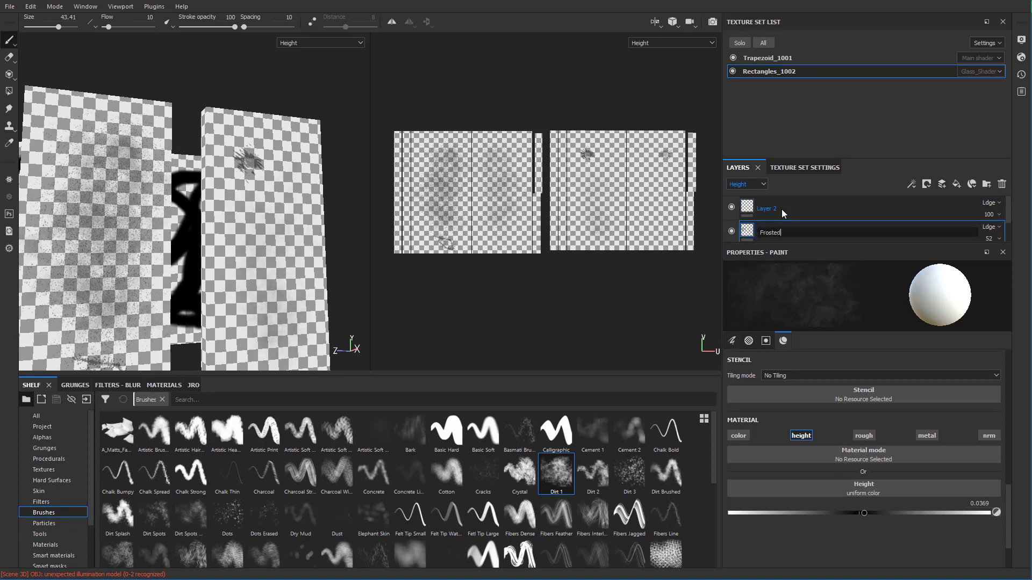
{"action": "type", "text": "Frosted_Glass"}
{"action": "key", "text": "Return"}
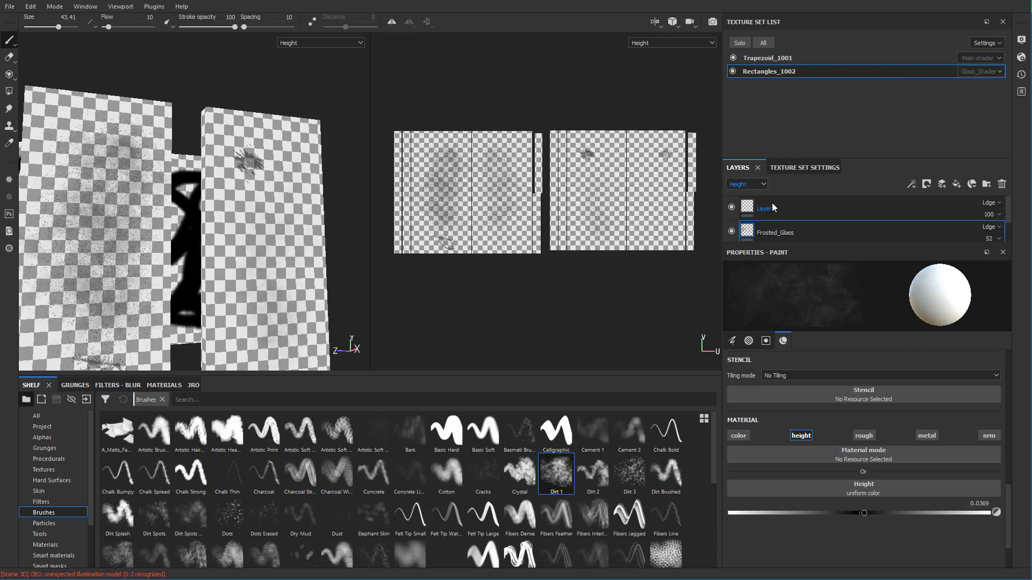
{"action": "double_click", "coordinate": [765, 209]}
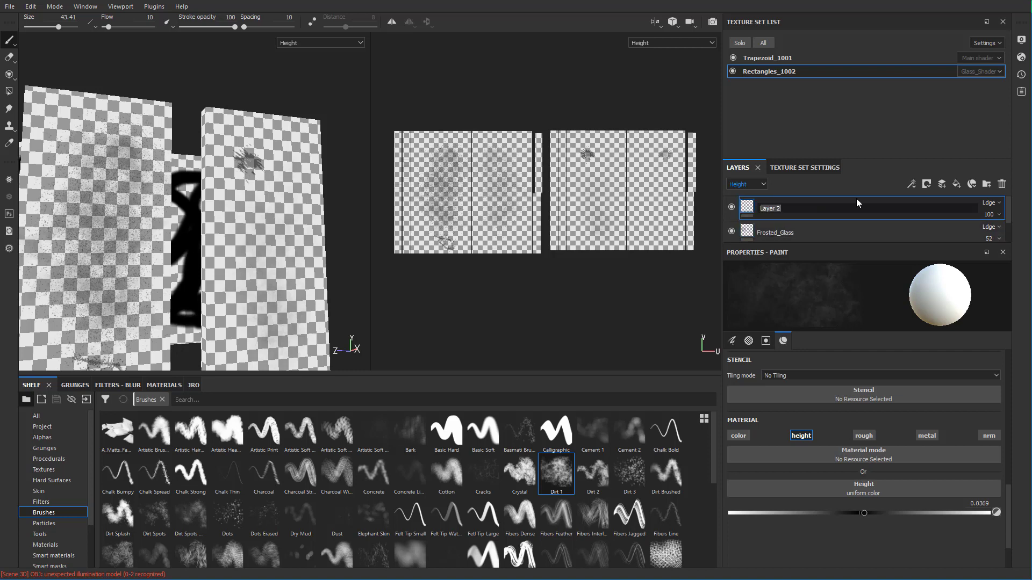
{"action": "type", "text": "Dirt"}
{"action": "key", "text": "Return"}
- Switch the layer stack to the Base Color channel and make only color and roughness active for painting on the Dirt layer
{"action": "left_click", "coordinate": [747, 184]}
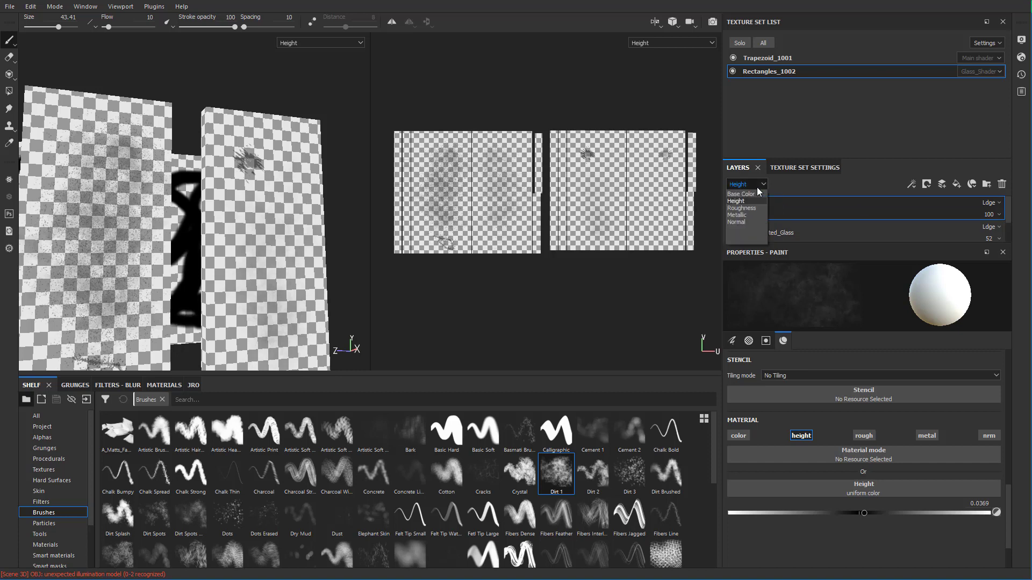
{"action": "left_click", "coordinate": [740, 194]}
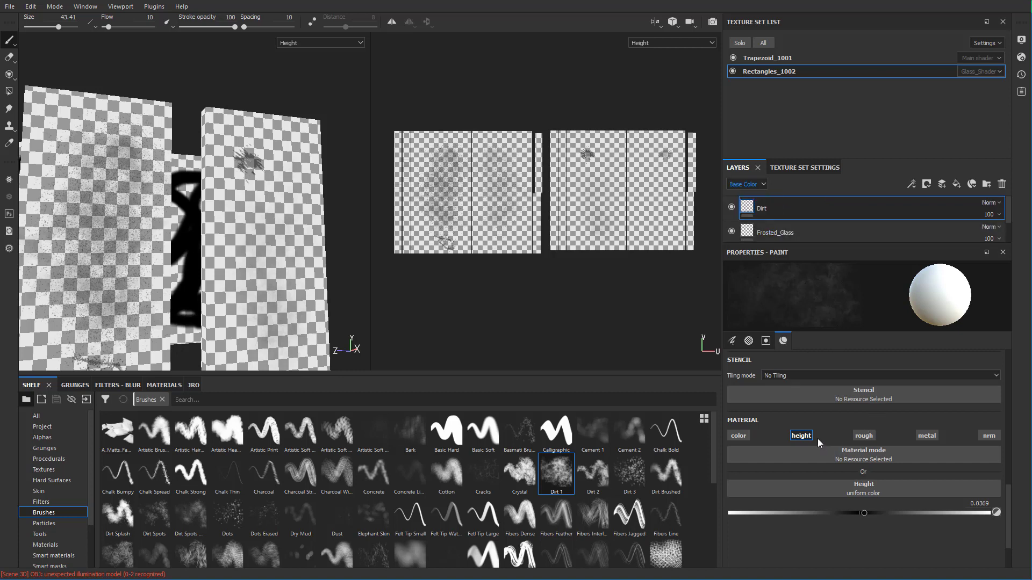
{"action": "left_click", "coordinate": [742, 435]}
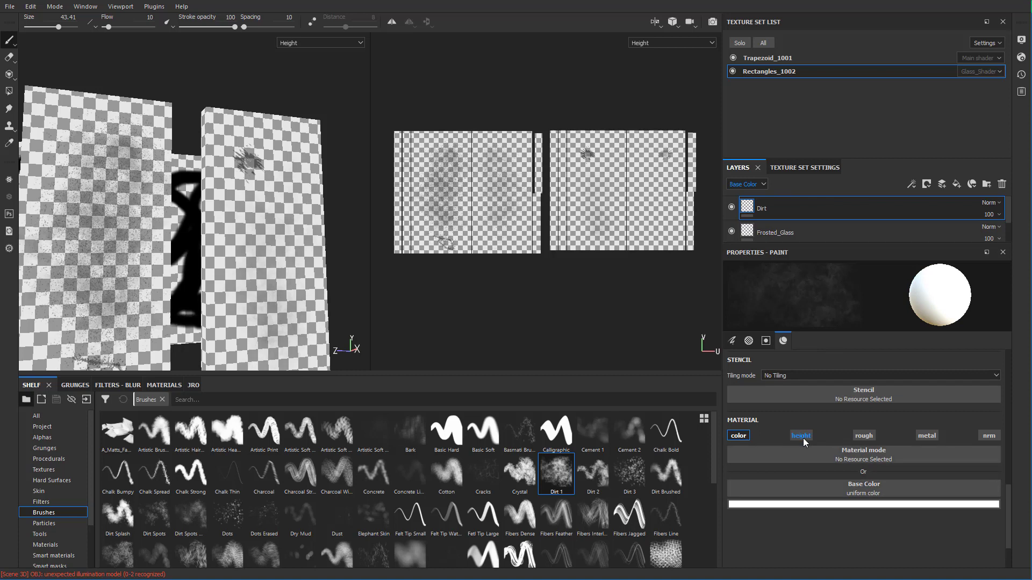
{"action": "left_click", "coordinate": [864, 436]}
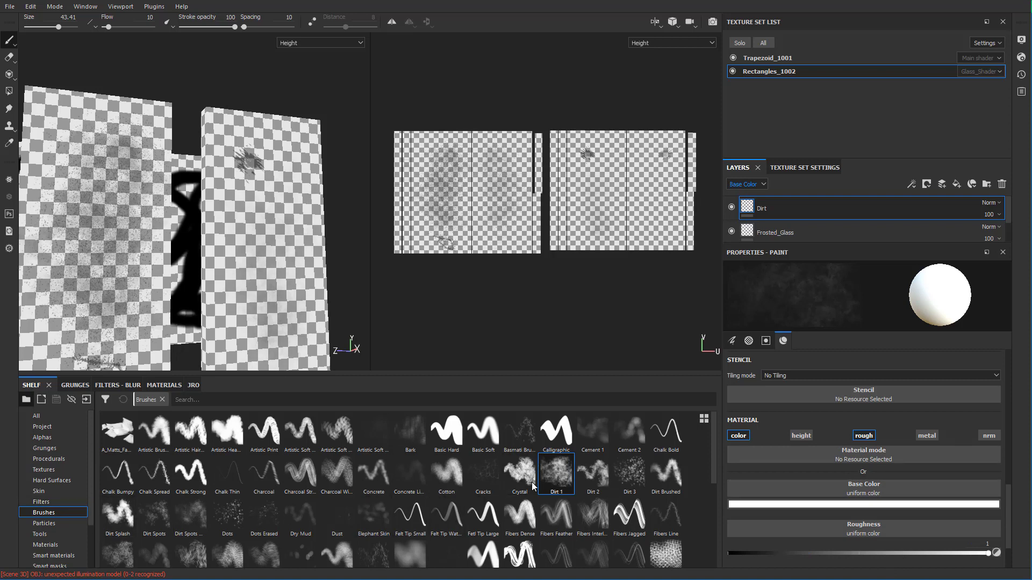
- Paint very dark red speckles on the middle of the larger front panel in material view with the Dirt 3 brush at size 19.25
{"action": "left_click", "coordinate": [629, 474]}
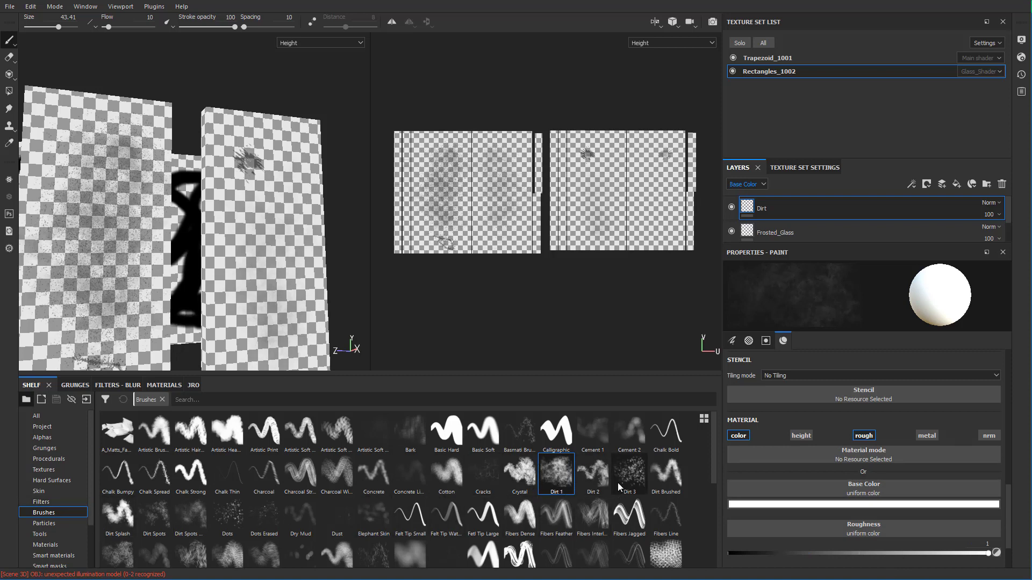
{"action": "left_click_drag", "start_coordinate": [149, 263], "coordinate": [105, 227], "text": "alt"}
{"action": "right_click_drag", "start_coordinate": [100, 122], "coordinate": [111, 122], "text": "ctrl"}
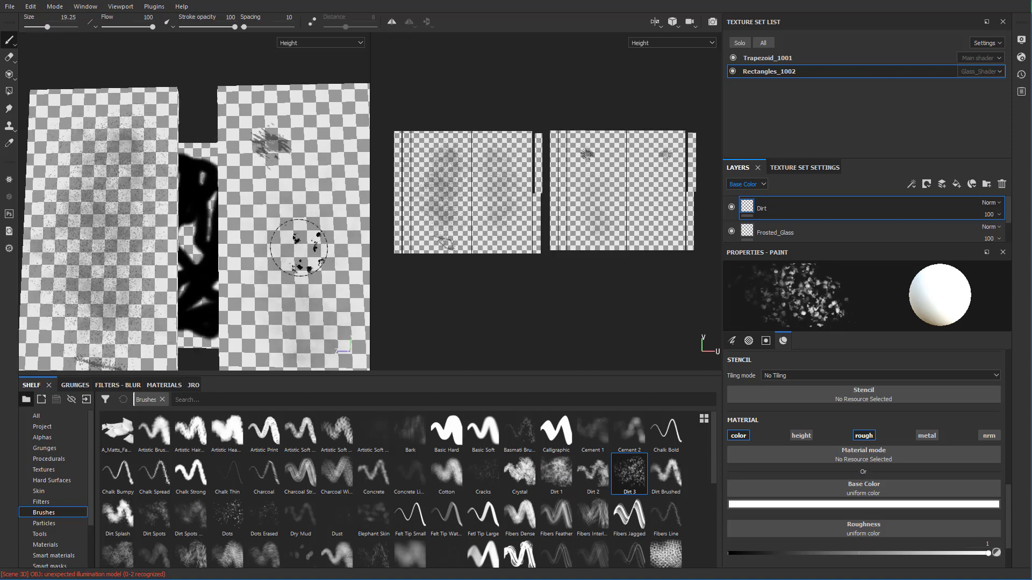
{"action": "key", "text": "m"}
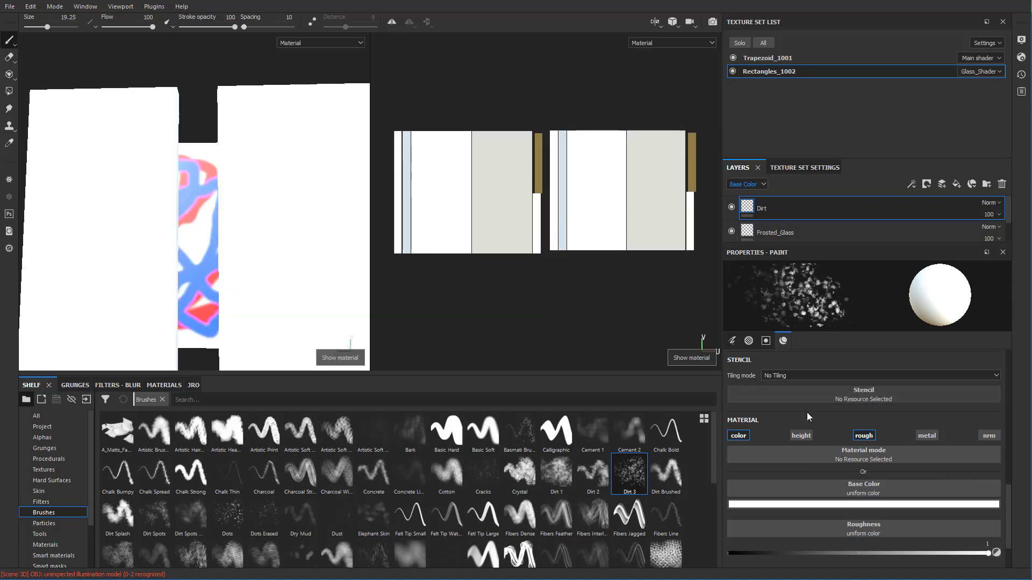
{"action": "left_click", "coordinate": [840, 507]}
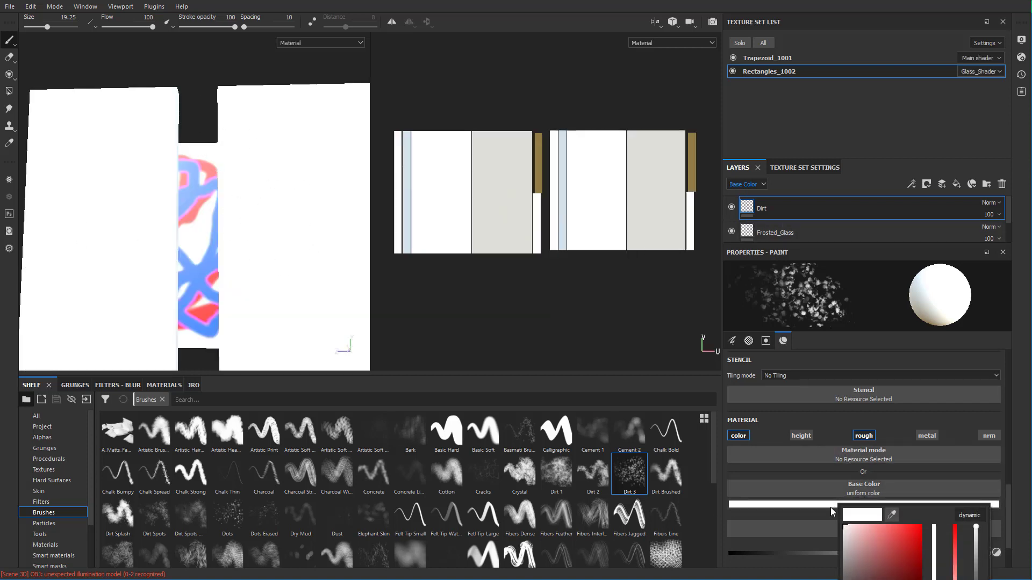
{"action": "left_click_drag", "start_coordinate": [879, 536], "coordinate": [891, 579]}
{"action": "mouse_move", "coordinate": [60, 236]}
{"action": "left_mouse_down", "text": "alt"}
{"action": "mouse_move", "coordinate": [113, 226]}
{"action": "mouse_move", "coordinate": [107, 192]}
{"action": "mouse_move", "coordinate": [111, 201]}
{"action": "left_mouse_up", "text": "alt"}
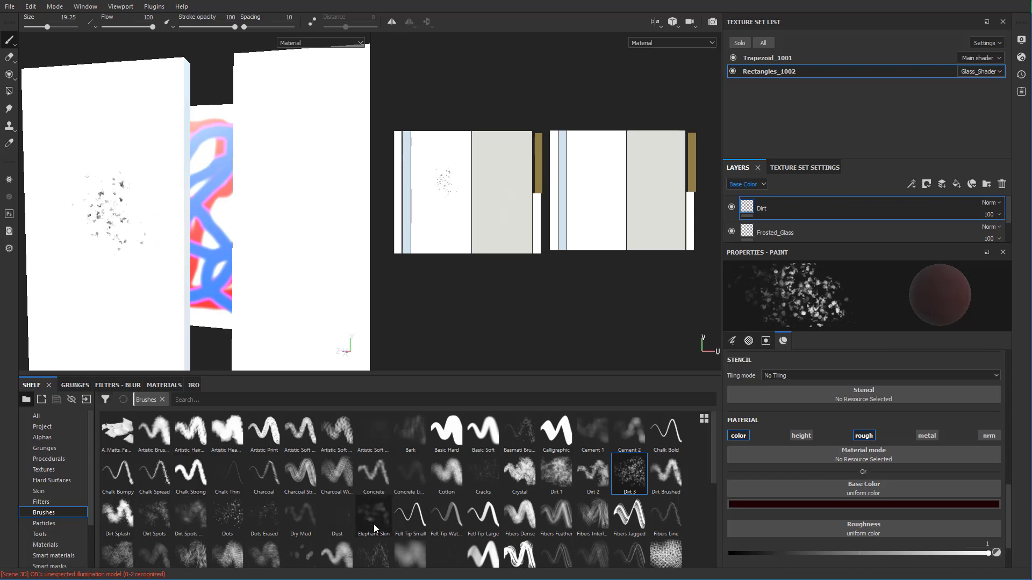
- Thicken the dirt patch with the Dirt 1 brush at size 20 and scatter small specks below it with Dots at size 21.56
{"action": "left_click", "coordinate": [556, 473]}
{"action": "mouse_move", "coordinate": [110, 185]}
{"action": "left_mouse_down"}
{"action": "mouse_move", "coordinate": [143, 184]}
{"action": "mouse_move", "coordinate": [129, 155]}
{"action": "left_mouse_up"}
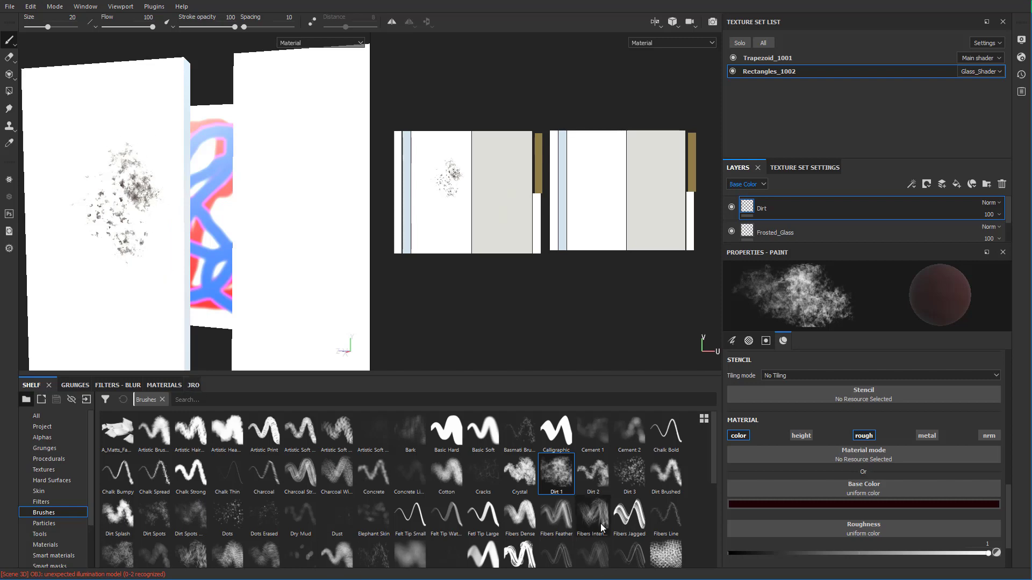
{"action": "scroll", "coordinate": [537, 513], "scroll_direction": "down", "scroll_amount": 1}
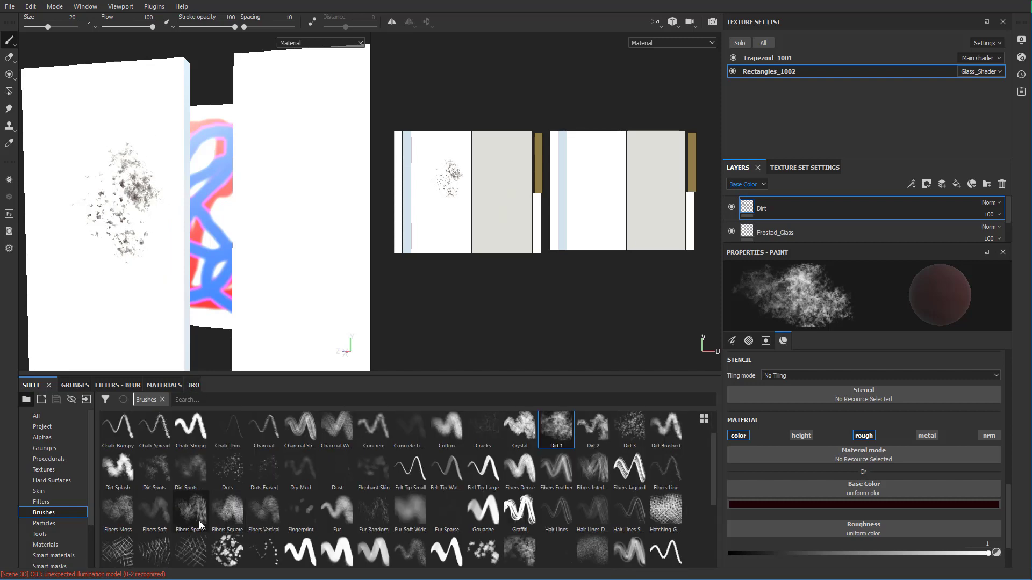
{"action": "left_click", "coordinate": [227, 469]}
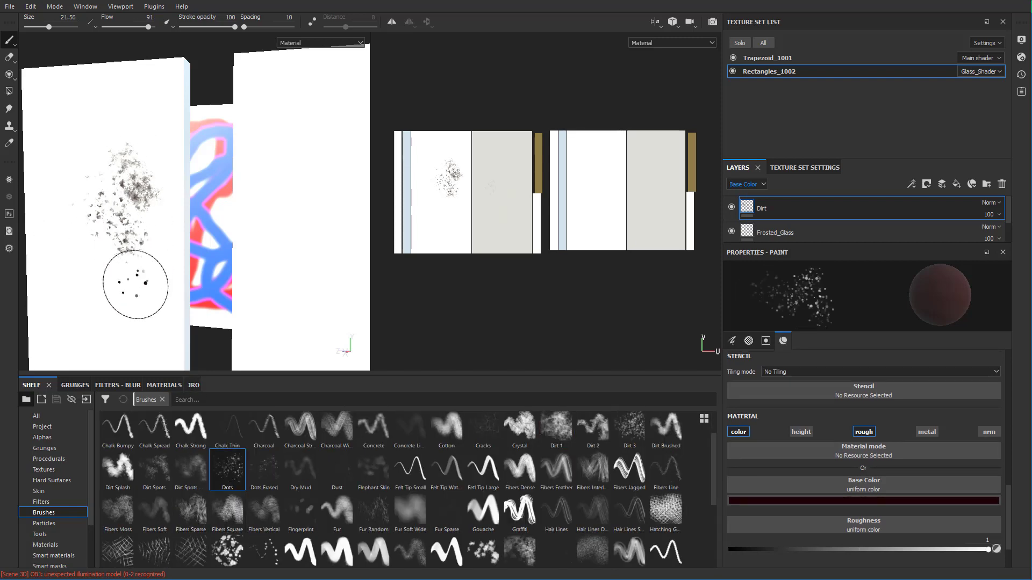
- Stamp a dark grime streak above the dirt patch using the Basic Soft brush with the Brush Dirty Vertical alpha at size 50.96
{"action": "left_click", "coordinate": [59, 439]}
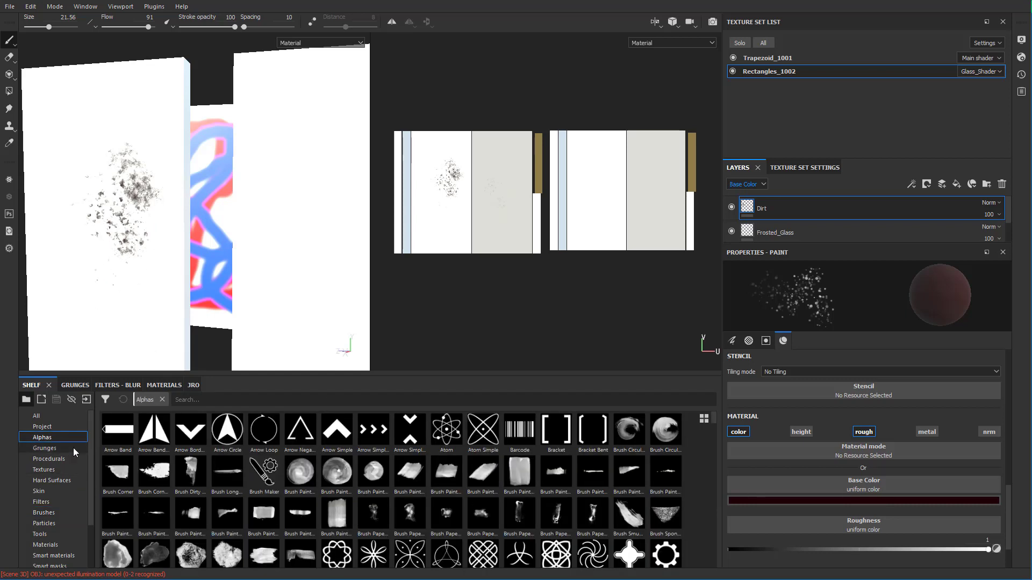
{"action": "left_click", "coordinate": [49, 511]}
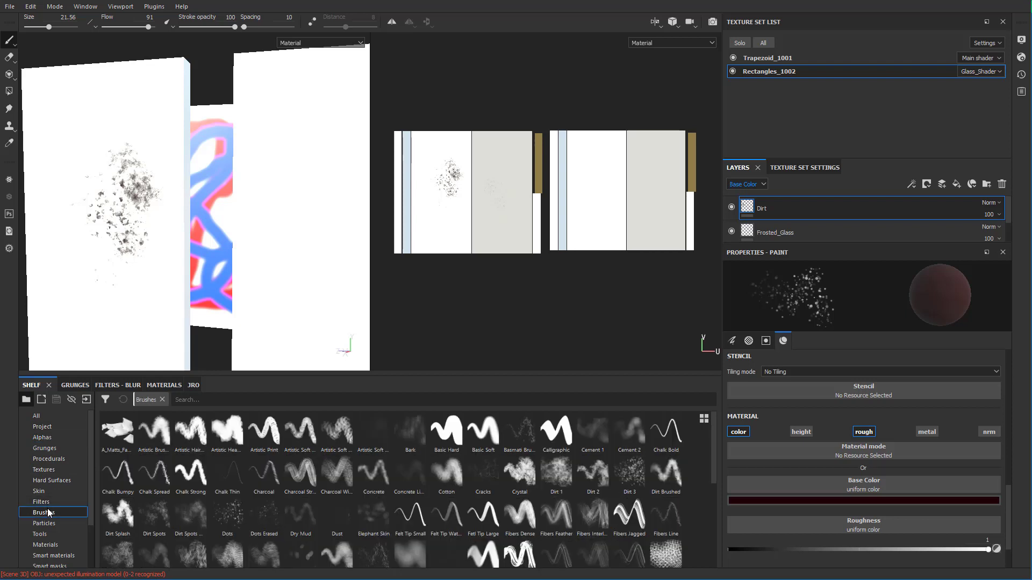
{"action": "left_click", "coordinate": [491, 435]}
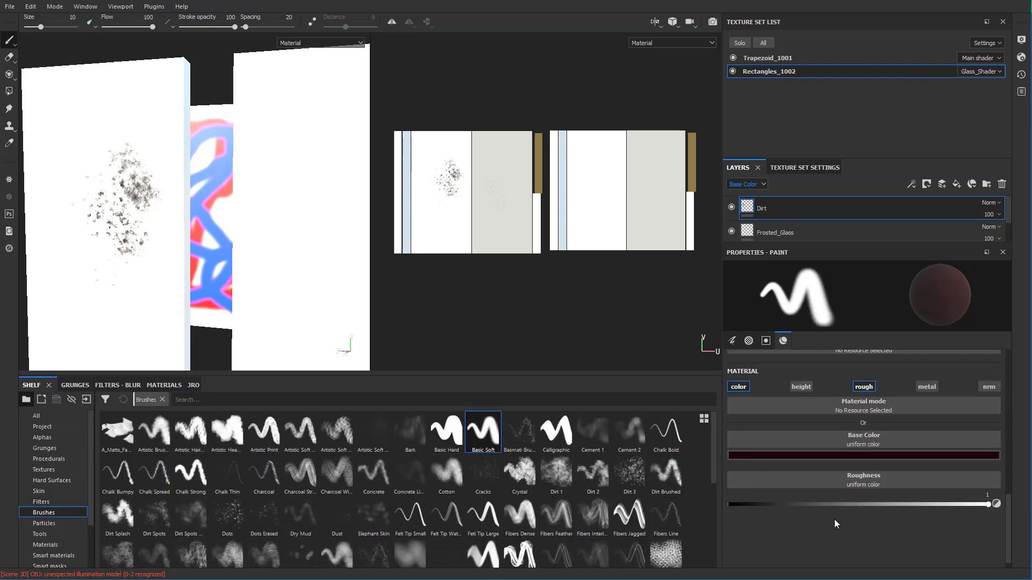
{"action": "scroll", "coordinate": [825, 537], "scroll_direction": "up", "scroll_amount": 5}
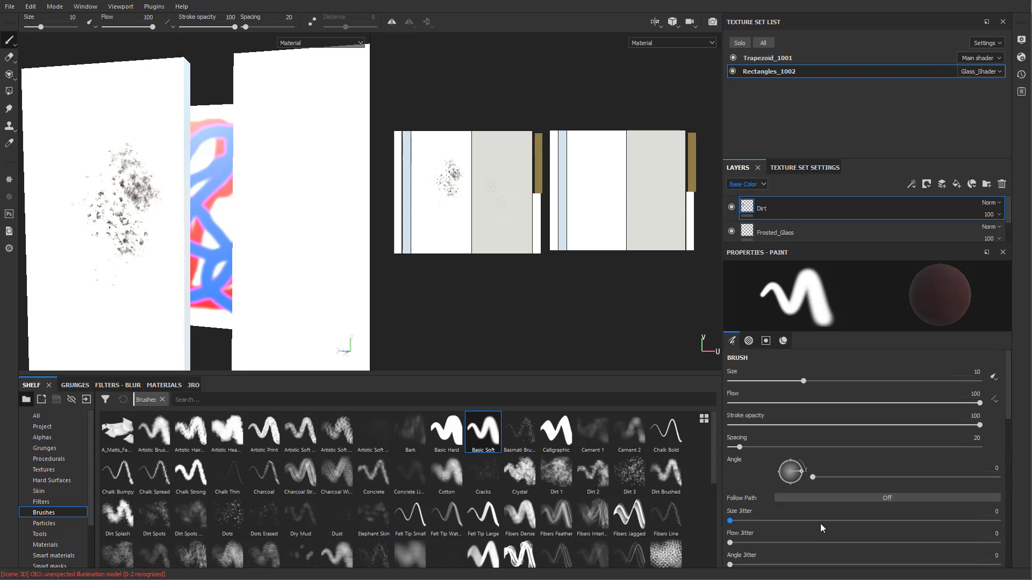
{"action": "scroll", "coordinate": [775, 474], "scroll_direction": "down", "scroll_amount": 3}
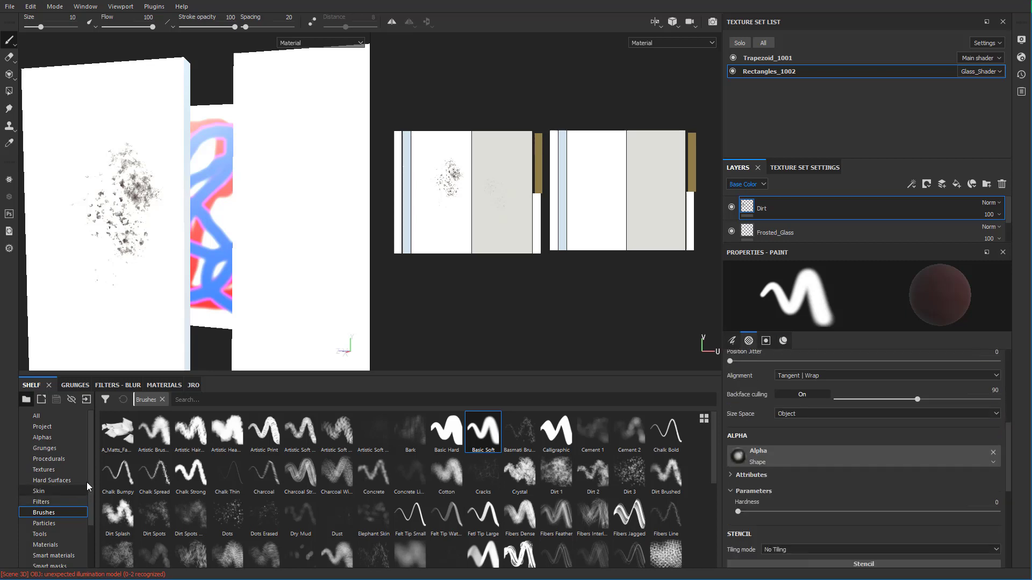
{"action": "left_click", "coordinate": [43, 437]}
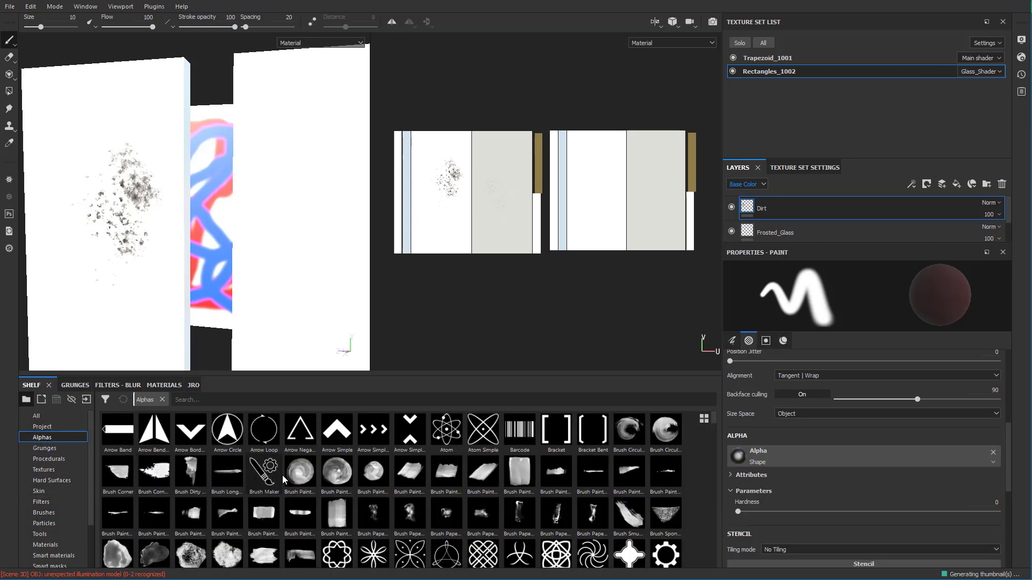
{"action": "left_click", "coordinate": [191, 471]}
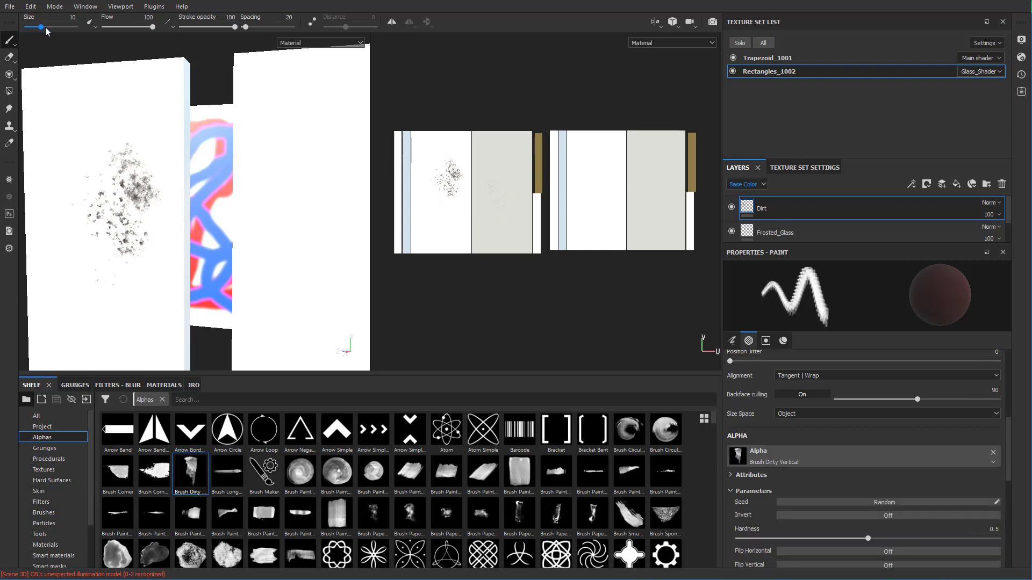
{"action": "left_click_drag", "start_coordinate": [46, 27], "coordinate": [60, 27]}
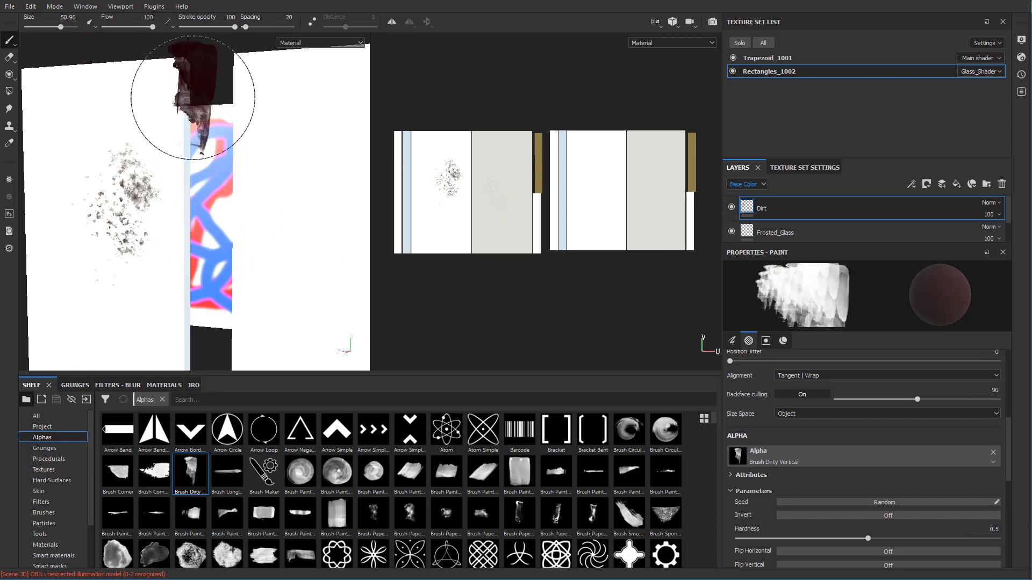
{"action": "left_click", "coordinate": [132, 135]}
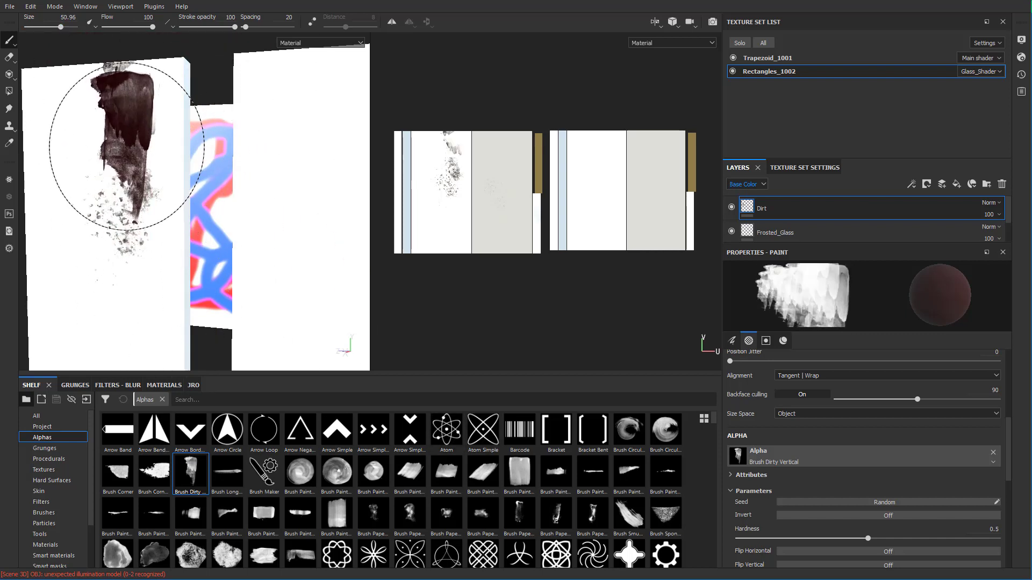
- Stamp more grime near the front panel's top with Brush Dirty Vertical, and along the second panel's top edge with Brush Paint Line Drop
{"action": "left_click", "coordinate": [132, 137]}
{"action": "left_click", "coordinate": [67, 169]}
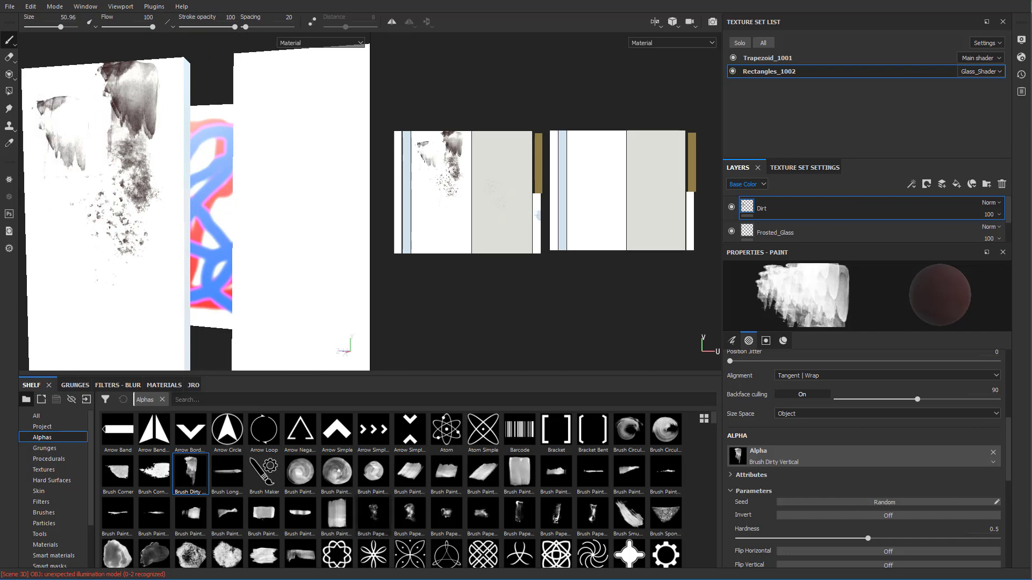
{"action": "left_click", "coordinate": [121, 519]}
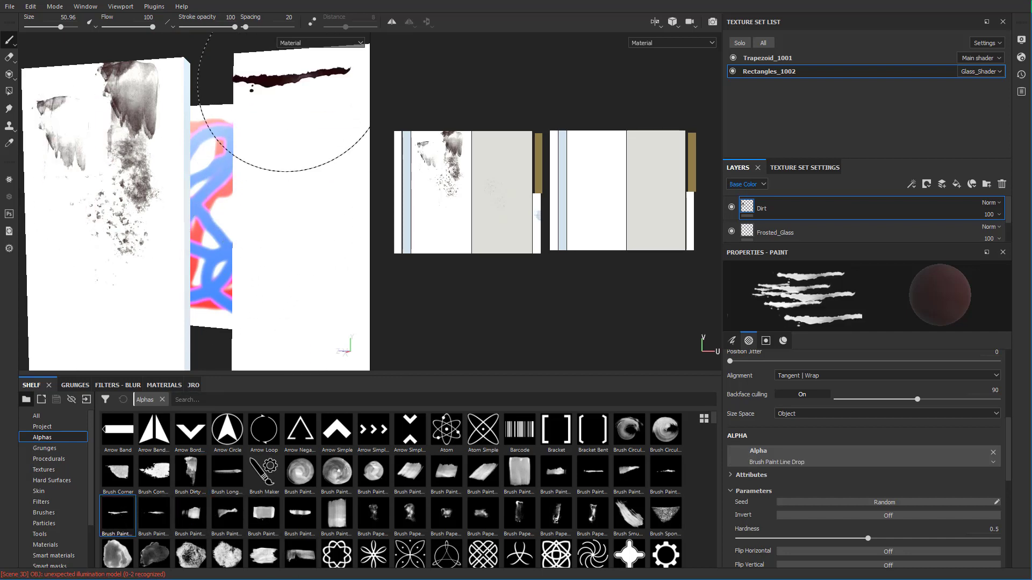
{"action": "left_click", "coordinate": [301, 56]}
{"action": "left_click", "coordinate": [305, 58]}
{"action": "left_click", "coordinate": [306, 57]}
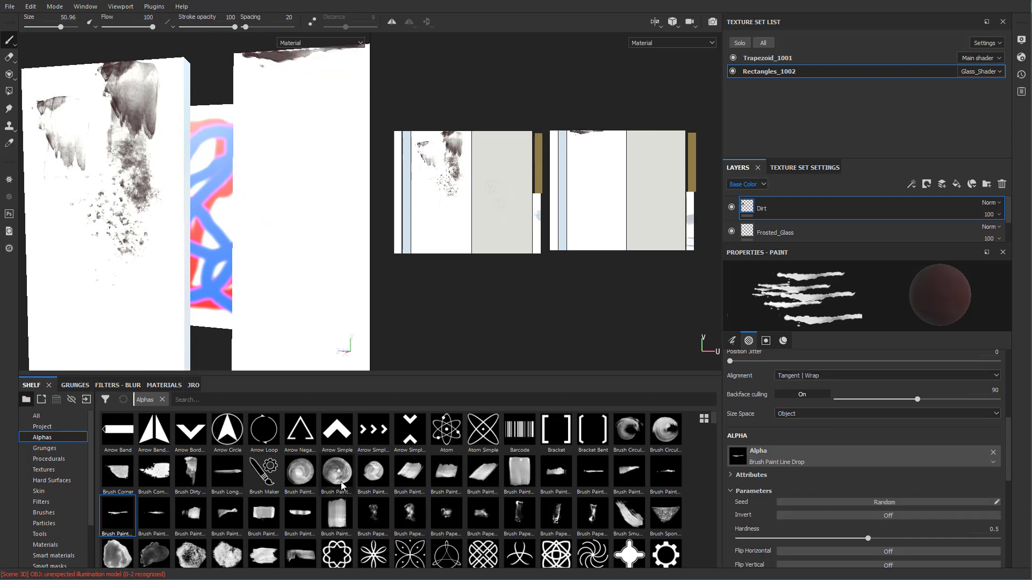
- Choose a smeared handprint alpha for the brush and leave only the roughness channel active for painting
{"action": "scroll", "coordinate": [824, 453], "scroll_direction": "up", "scroll_amount": 10}
{"action": "scroll", "coordinate": [825, 453], "scroll_direction": "down", "scroll_amount": 3}
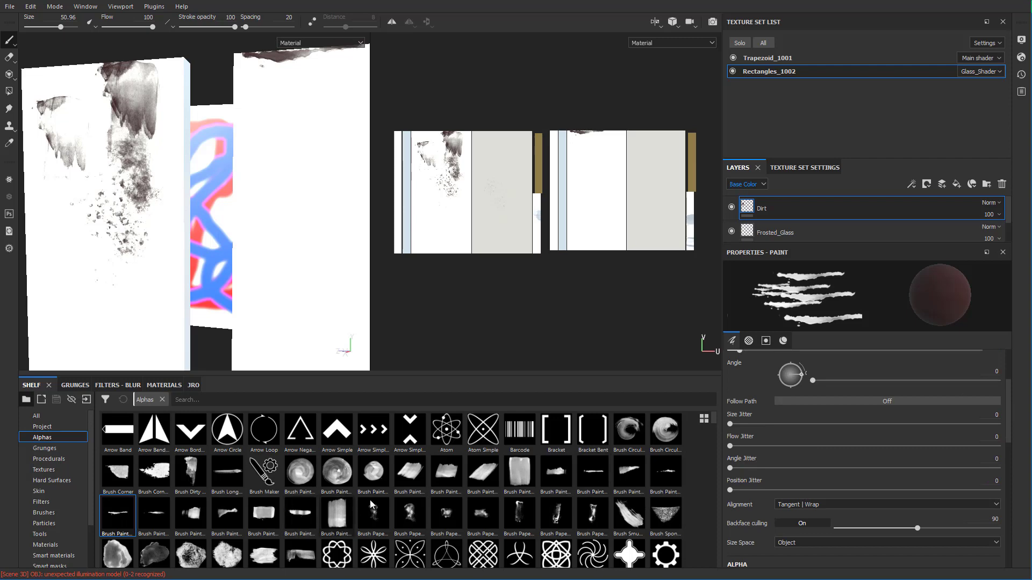
{"action": "scroll", "coordinate": [467, 517], "scroll_direction": "down", "scroll_amount": 5}
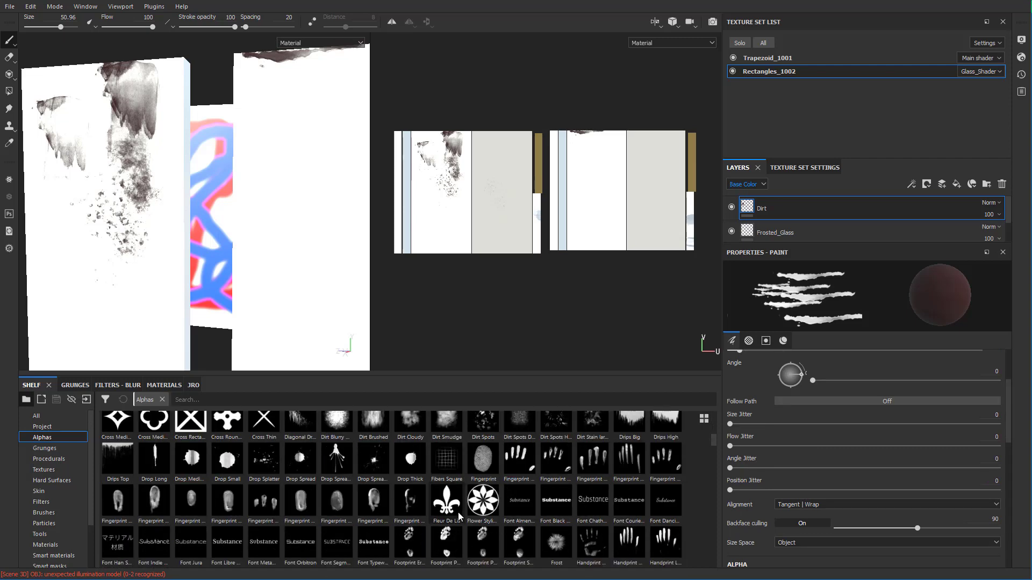
{"action": "scroll", "coordinate": [521, 467], "scroll_direction": "down", "scroll_amount": 5}
{"action": "scroll", "coordinate": [519, 511], "scroll_direction": "up", "scroll_amount": 2}
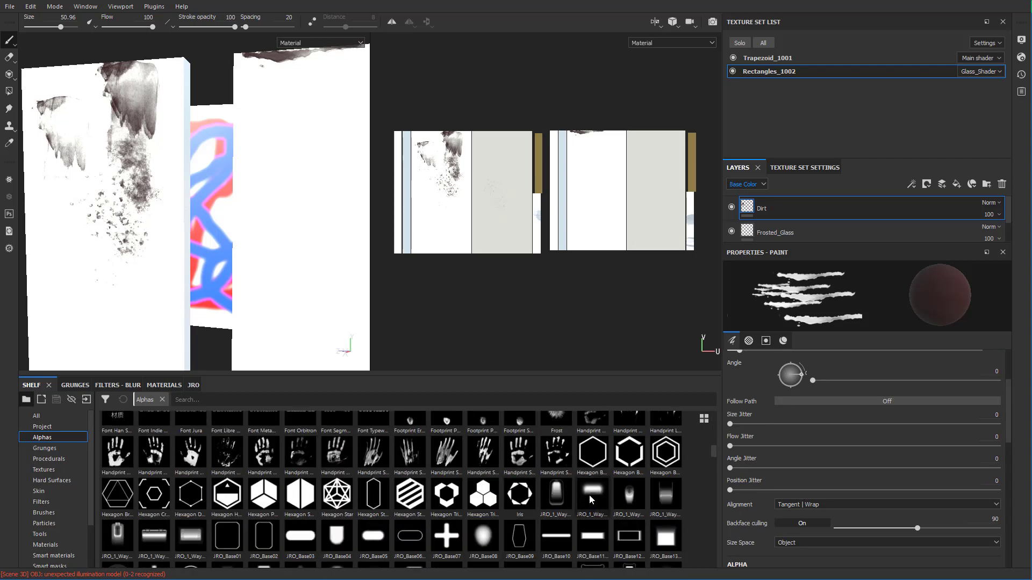
{"action": "scroll", "coordinate": [455, 501], "scroll_direction": "down", "scroll_amount": 3}
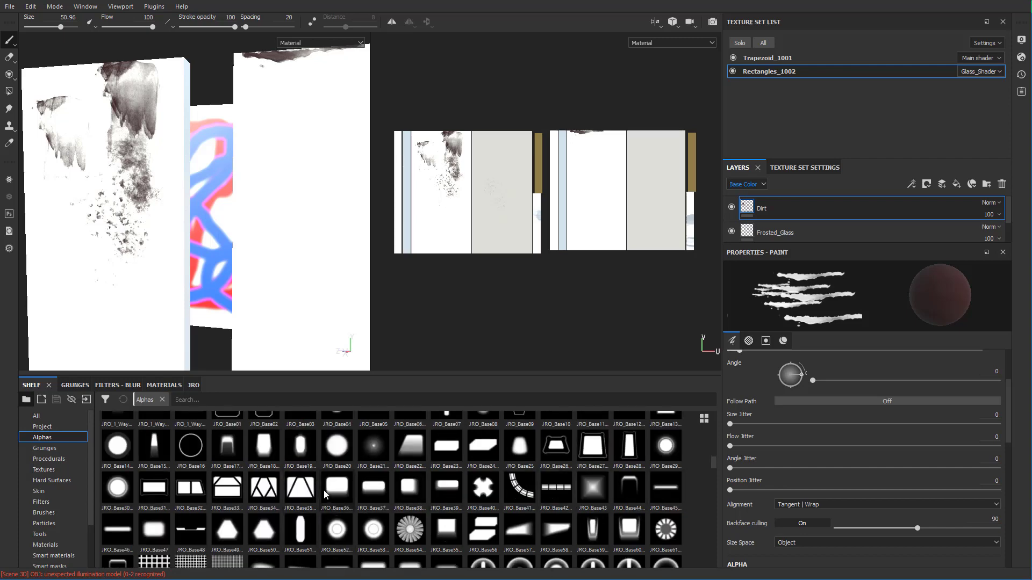
{"action": "scroll", "coordinate": [324, 490], "scroll_direction": "down", "scroll_amount": 5}
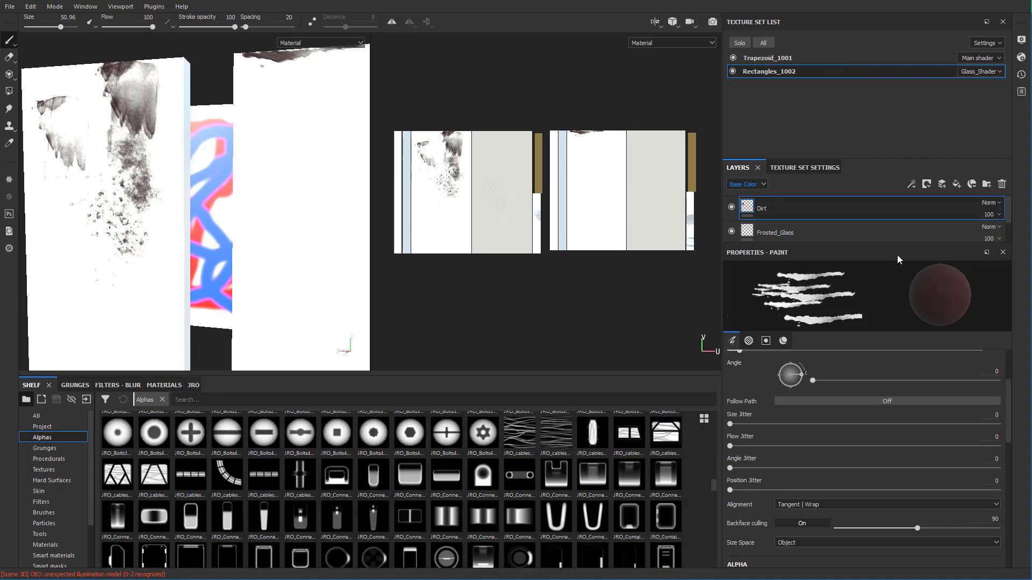
{"action": "scroll", "coordinate": [837, 471], "scroll_direction": "up", "scroll_amount": 3}
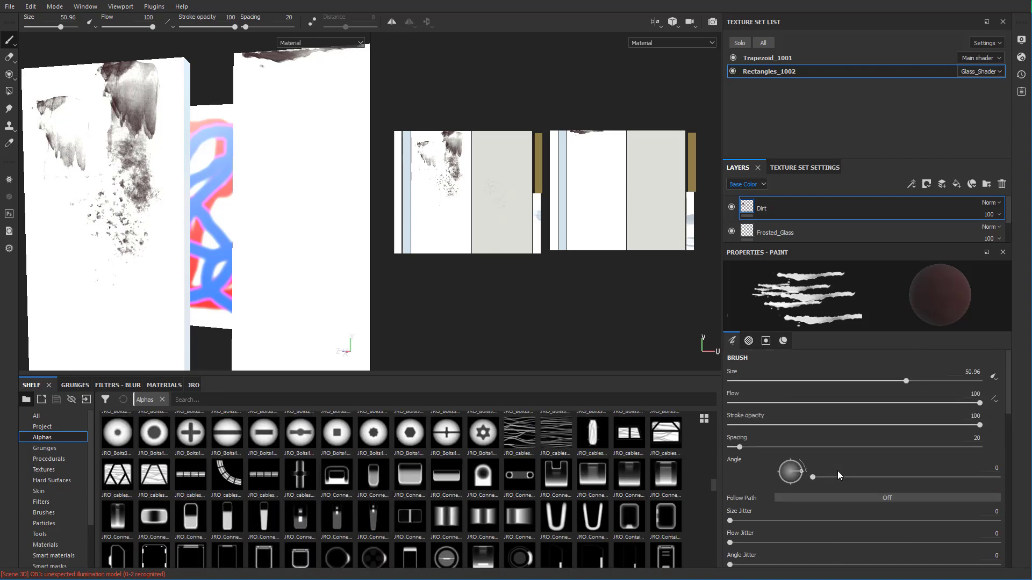
{"action": "scroll", "coordinate": [830, 422], "scroll_direction": "down", "scroll_amount": 6}
{"action": "scroll", "coordinate": [830, 422], "scroll_direction": "down", "scroll_amount": 1}
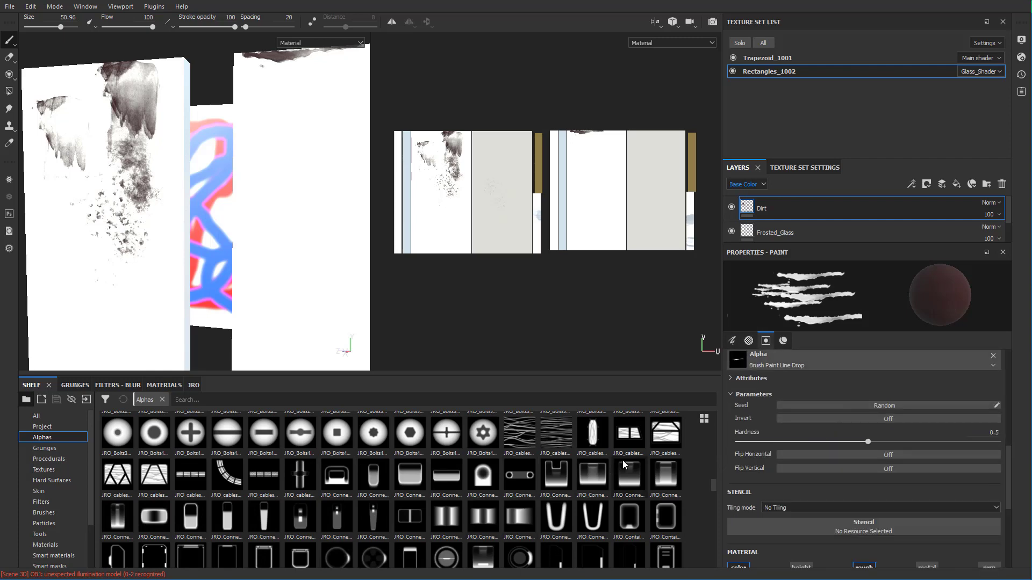
{"action": "scroll", "coordinate": [352, 509], "scroll_direction": "up", "scroll_amount": 15}
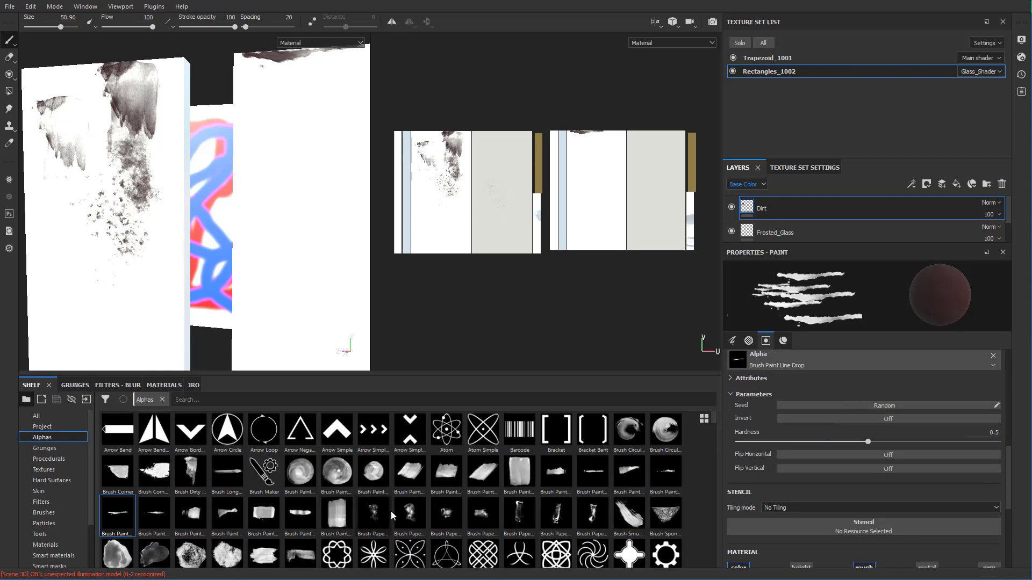
{"action": "scroll", "coordinate": [445, 495], "scroll_direction": "up", "scroll_amount": 2}
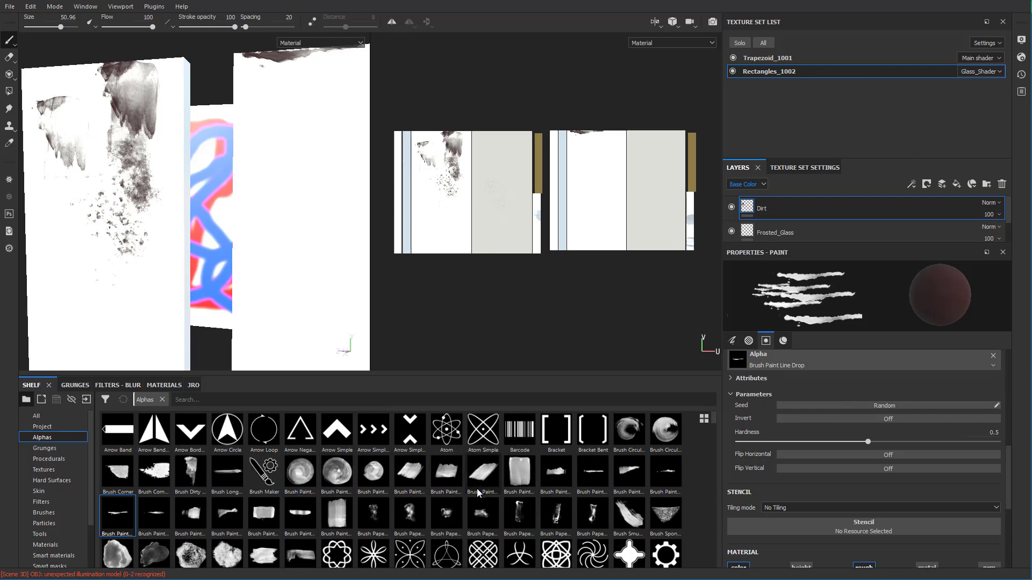
{"action": "scroll", "coordinate": [491, 489], "scroll_direction": "down", "scroll_amount": 7}
{"action": "scroll", "coordinate": [494, 494], "scroll_direction": "down", "scroll_amount": 3}
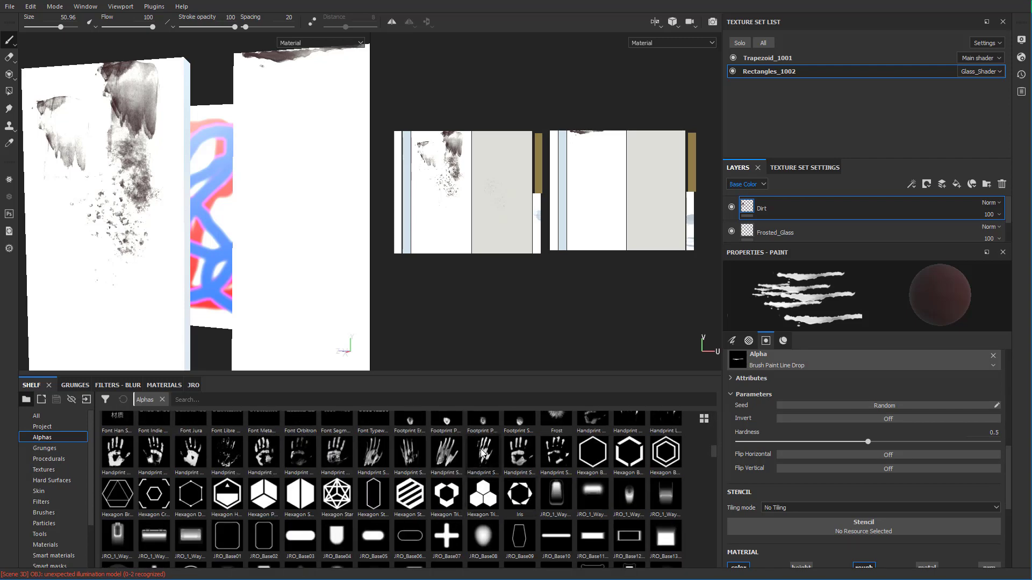
{"action": "left_click", "coordinate": [527, 455]}
{"action": "scroll", "coordinate": [904, 524], "scroll_direction": "down", "scroll_amount": 2}
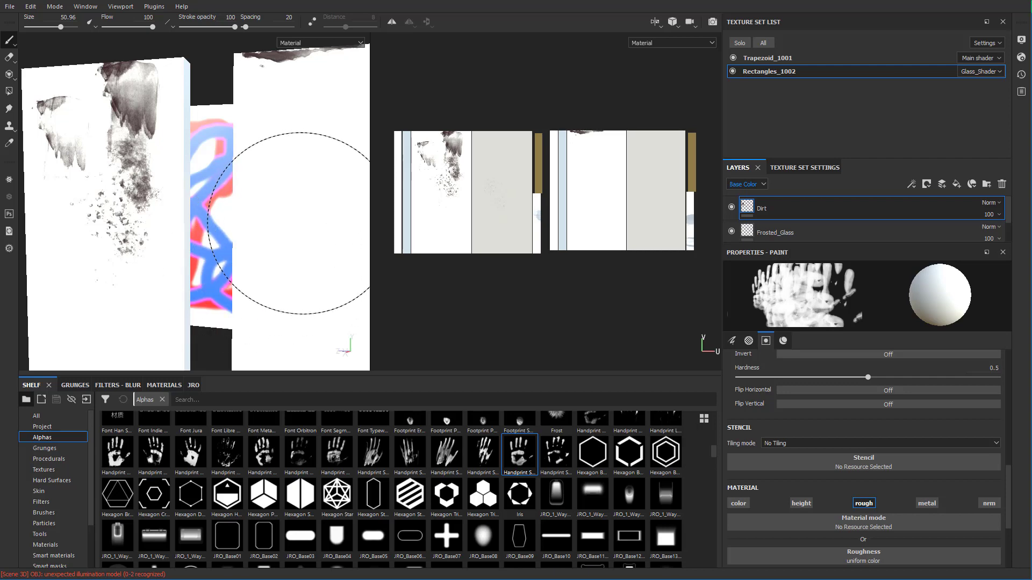
- Stamp a light handprint on the middle of the second panel and display the Roughness channel
{"action": "mouse_move", "coordinate": [283, 228]}
{"action": "left_mouse_down", "text": "alt"}
{"action": "mouse_move", "coordinate": [189, 223]}
{"action": "mouse_move", "coordinate": [199, 215]}
{"action": "left_mouse_up", "text": "alt"}
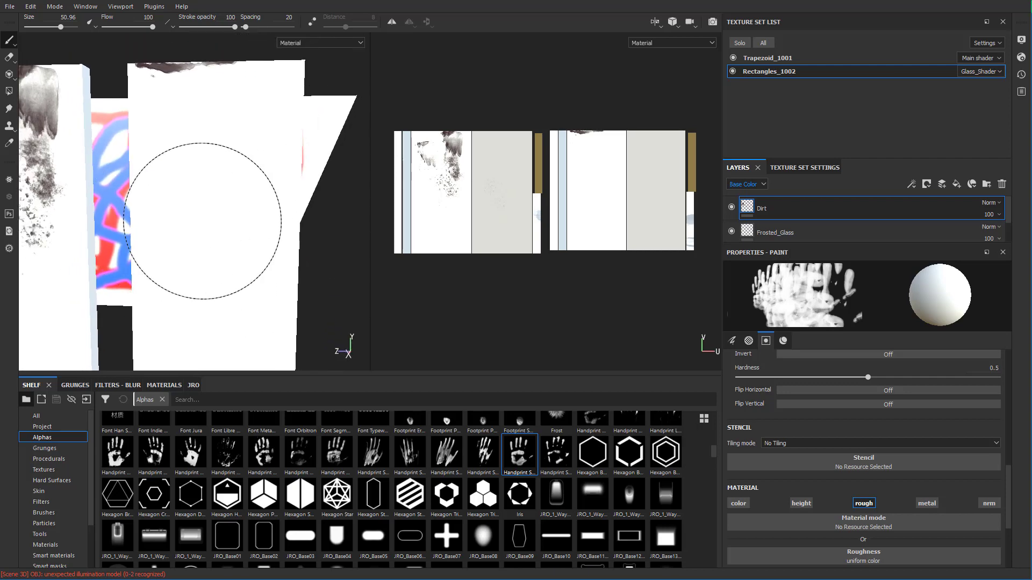
{"action": "key", "text": "c"}
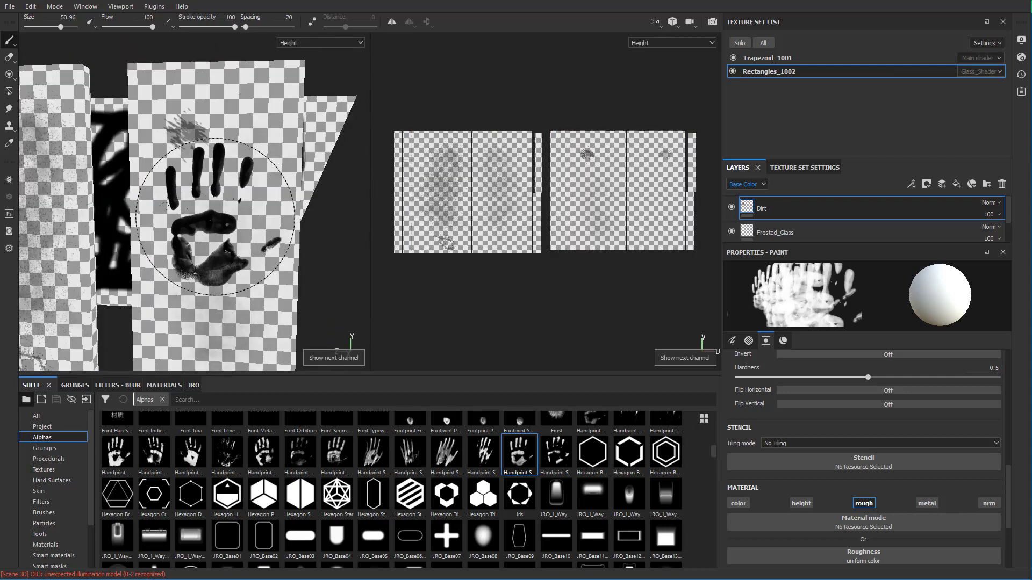
{"action": "key", "text": "c"}
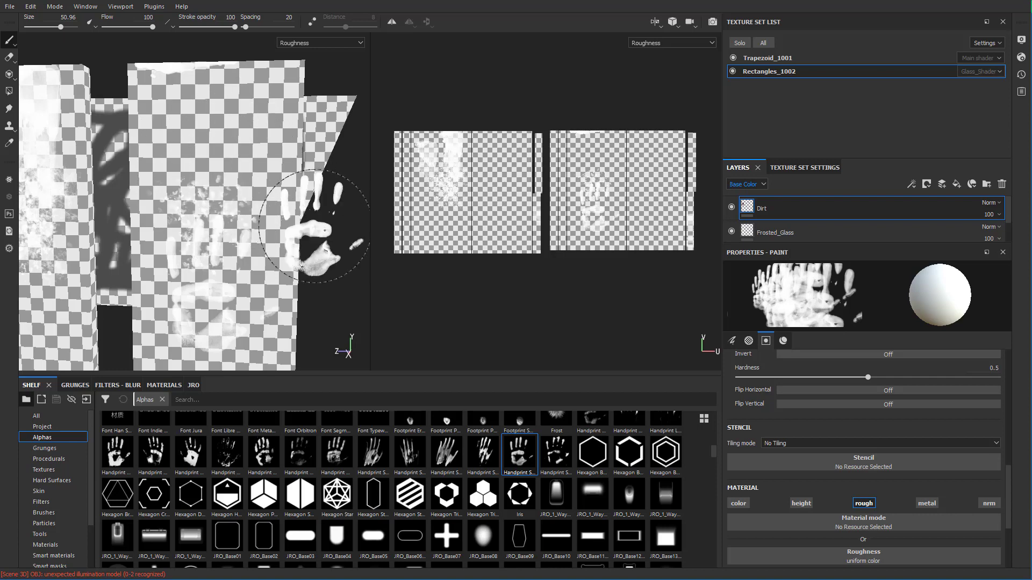
- Set the brush roughness to 0 and stamp another handprint above the light one on the second panel
{"action": "mouse_move", "coordinate": [312, 253]}
{"action": "left_mouse_down", "text": "alt"}
{"action": "mouse_move", "coordinate": [196, 240]}
{"action": "mouse_move", "coordinate": [215, 226]}
{"action": "left_mouse_up", "text": "alt"}
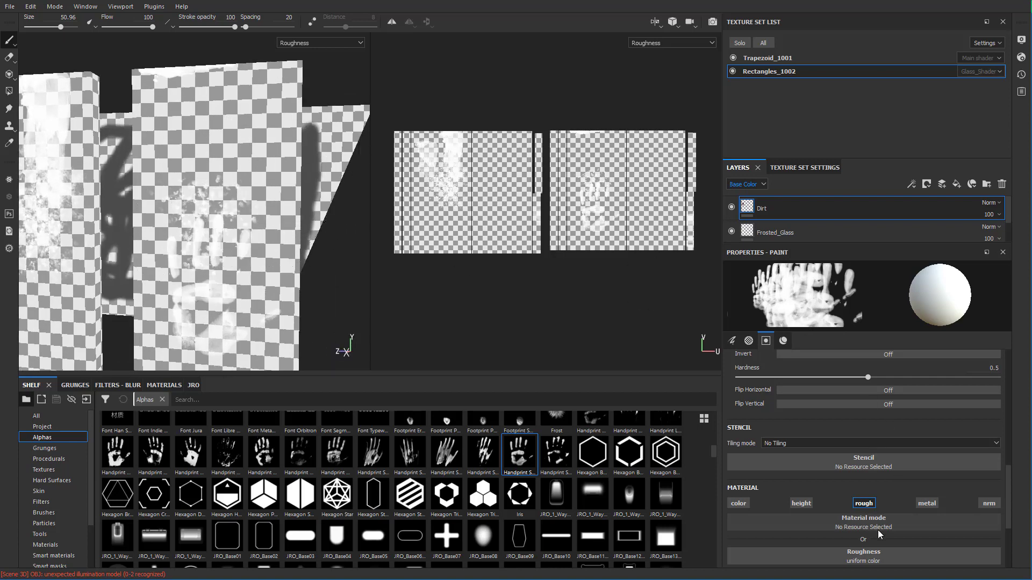
{"action": "scroll", "coordinate": [865, 510], "scroll_direction": "down", "scroll_amount": 2}
{"action": "scroll", "coordinate": [863, 498], "scroll_direction": "down", "scroll_amount": 1}
{"action": "left_click_drag", "start_coordinate": [885, 485], "coordinate": [726, 485]}
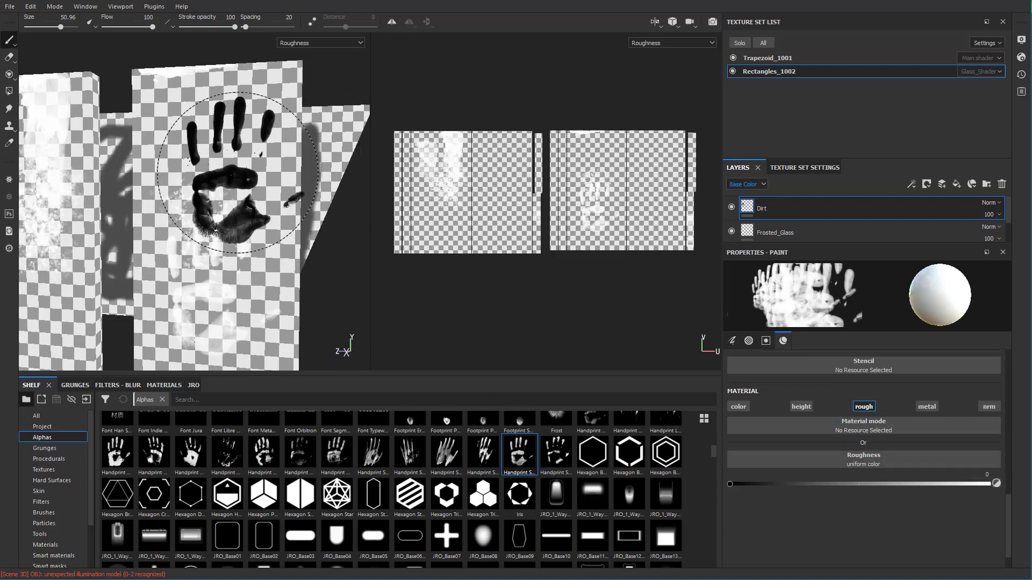
{"action": "left_click", "coordinate": [224, 145]}
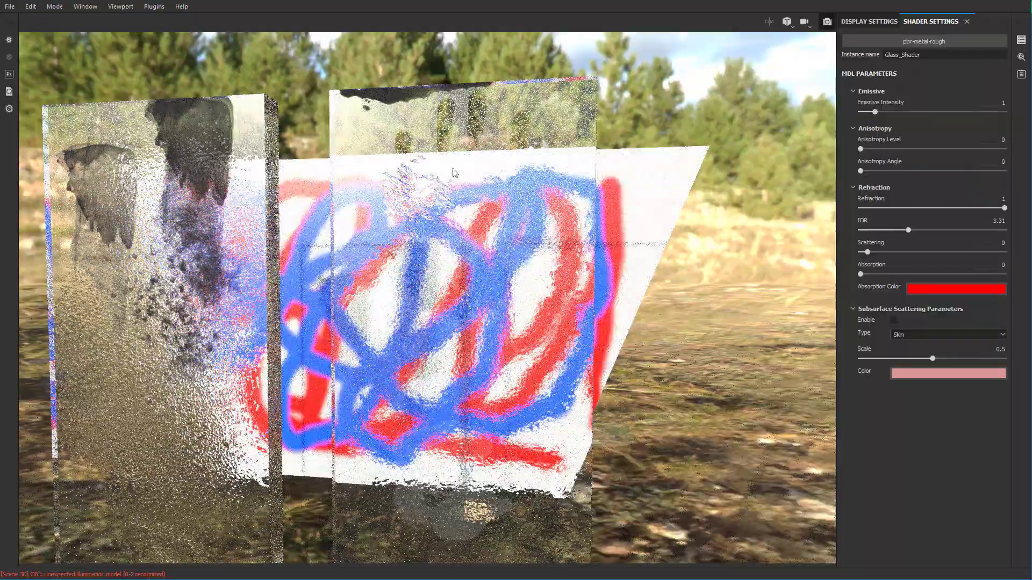
- Hide the Frosted_Glass layer and render the panels again, examining the handprints and grime from several angles
{"action": "left_click_drag", "start_coordinate": [449, 195], "coordinate": [346, 161], "text": "alt"}
{"action": "left_click_drag", "start_coordinate": [357, 291], "coordinate": [332, 374], "text": "alt"}
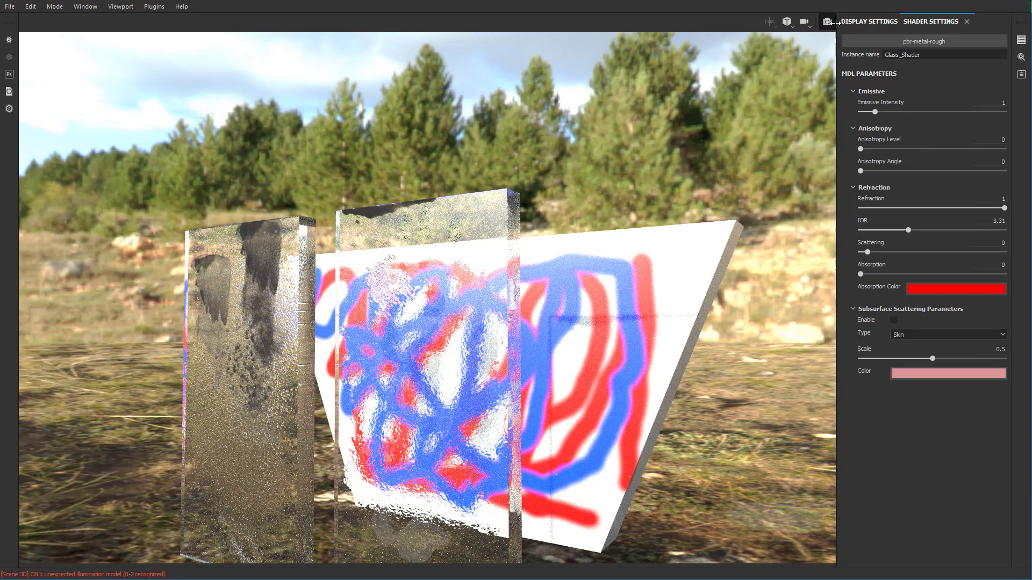
{"action": "key", "text": "F9"}
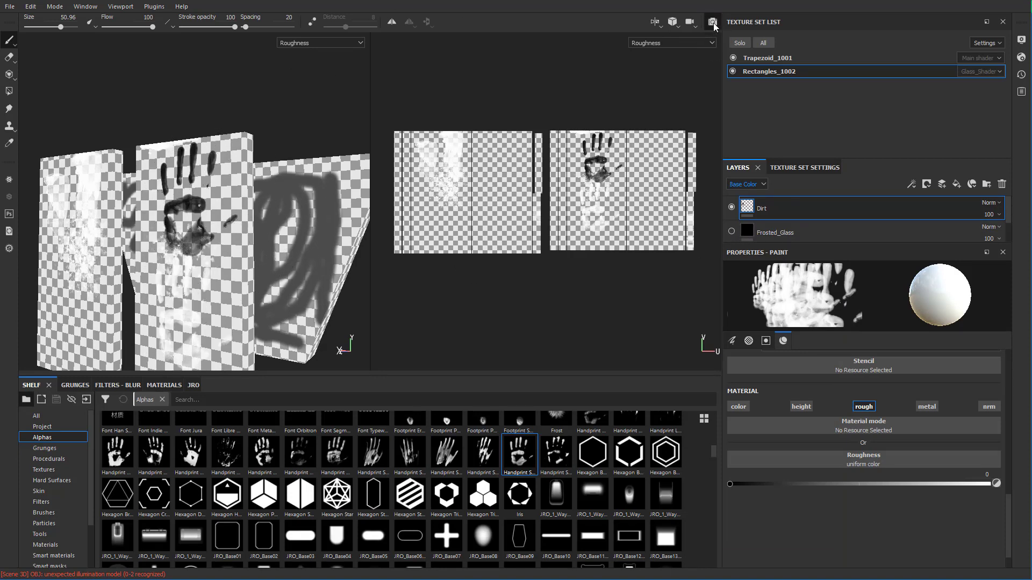
{"action": "left_click", "coordinate": [712, 21]}
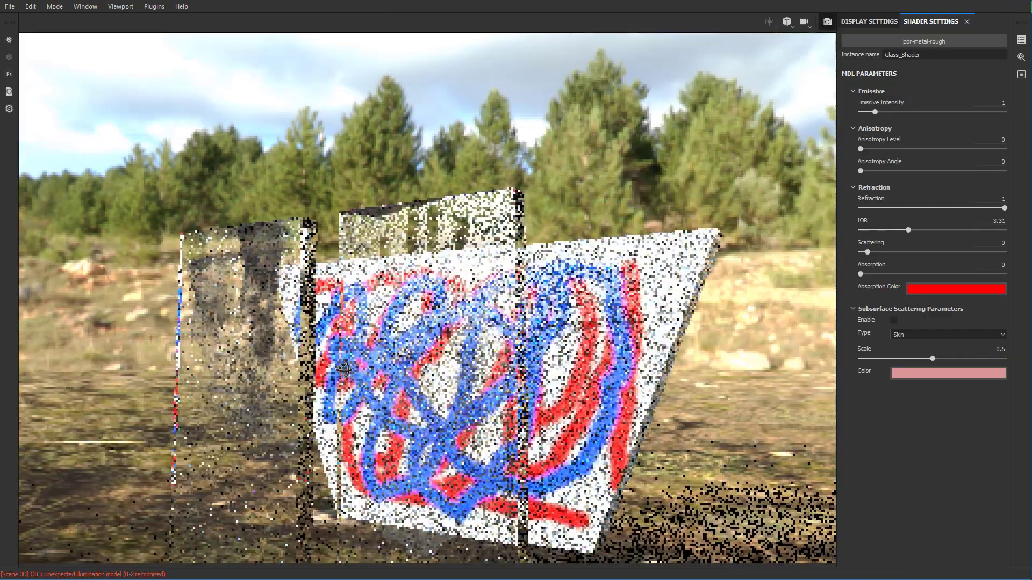
{"action": "left_click_drag", "start_coordinate": [344, 369], "coordinate": [397, 262], "text": "alt"}
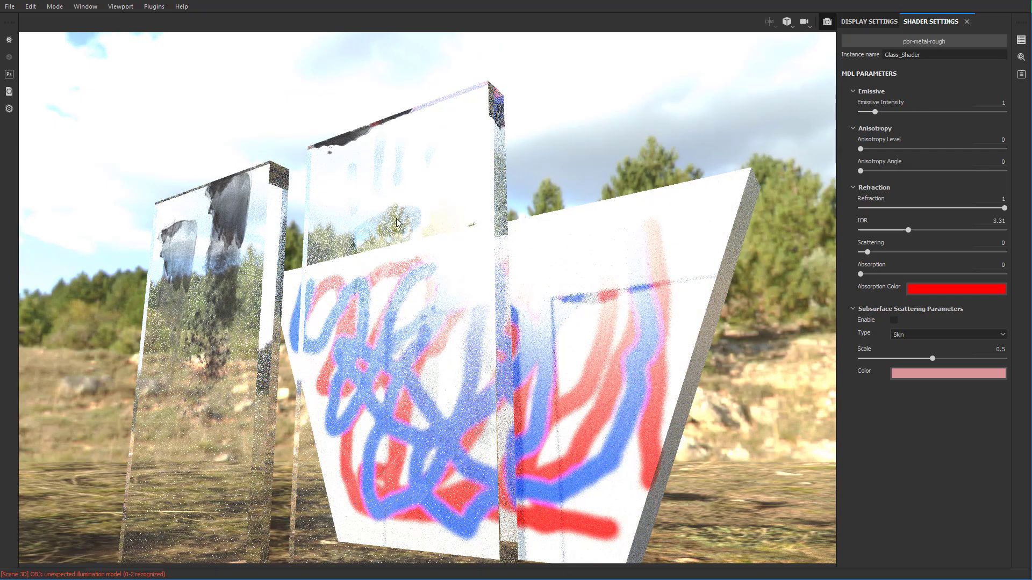
{"action": "right_click_drag", "start_coordinate": [417, 300], "coordinate": [409, 281], "text": "alt"}
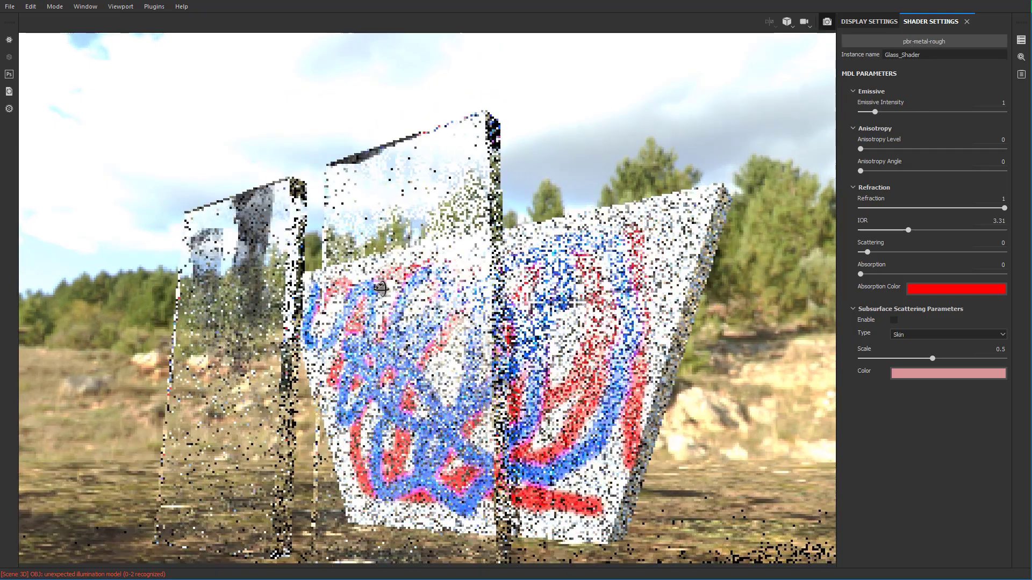
{"action": "left_click_drag", "start_coordinate": [409, 280], "coordinate": [349, 287], "text": "alt"}
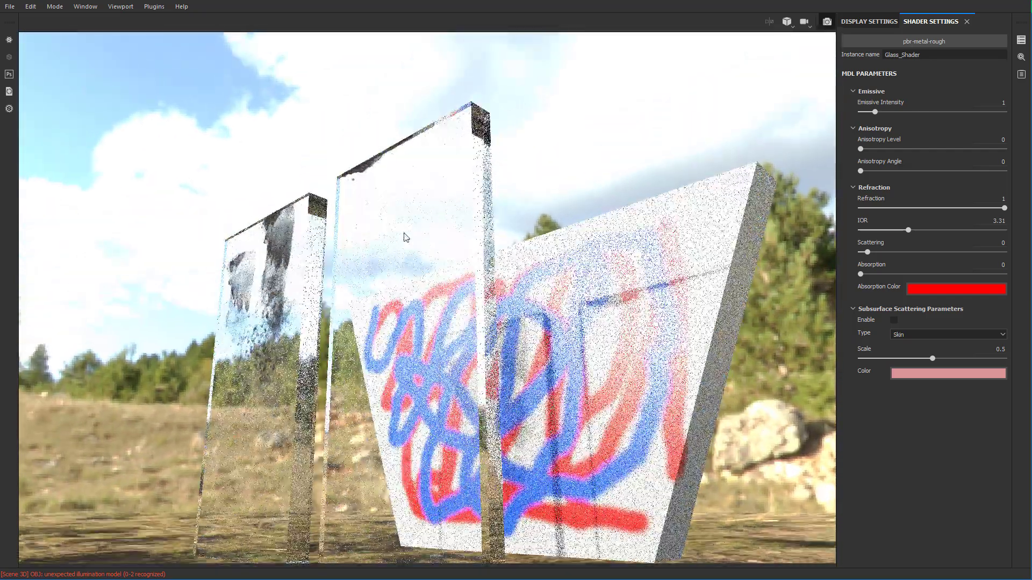
{"action": "left_click_drag", "start_coordinate": [445, 292], "coordinate": [723, 316], "text": "alt"}
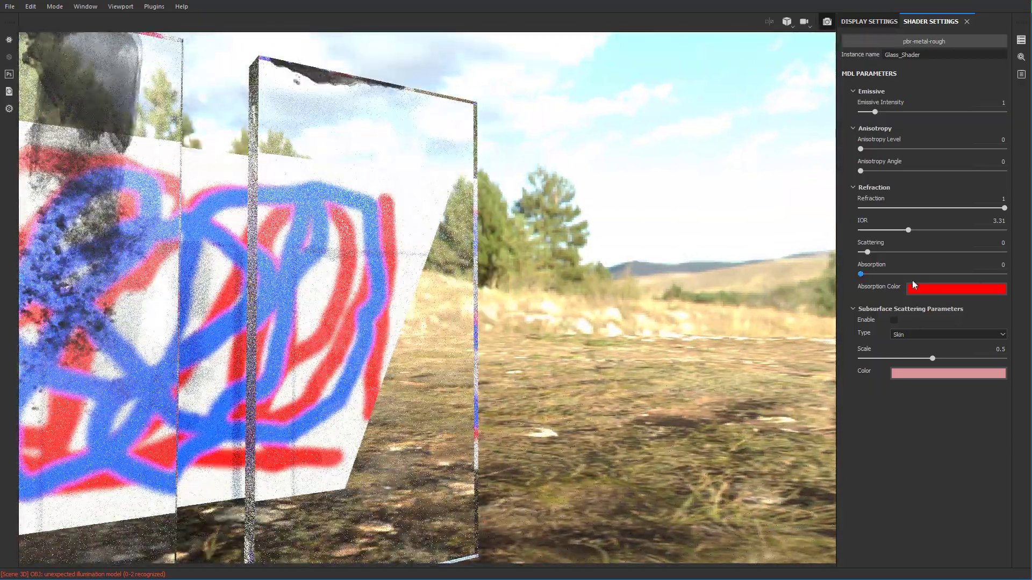
- Set the Glass_Shader absorption color to pale cyan (R 0.615, G 0.915, B 0.973) and the absorption to 0.01
{"action": "mouse_move", "coordinate": [879, 274]}
{"action": "left_mouse_down"}
{"action": "mouse_move", "coordinate": [918, 272]}
{"action": "mouse_move", "coordinate": [861, 281]}
{"action": "left_mouse_up"}
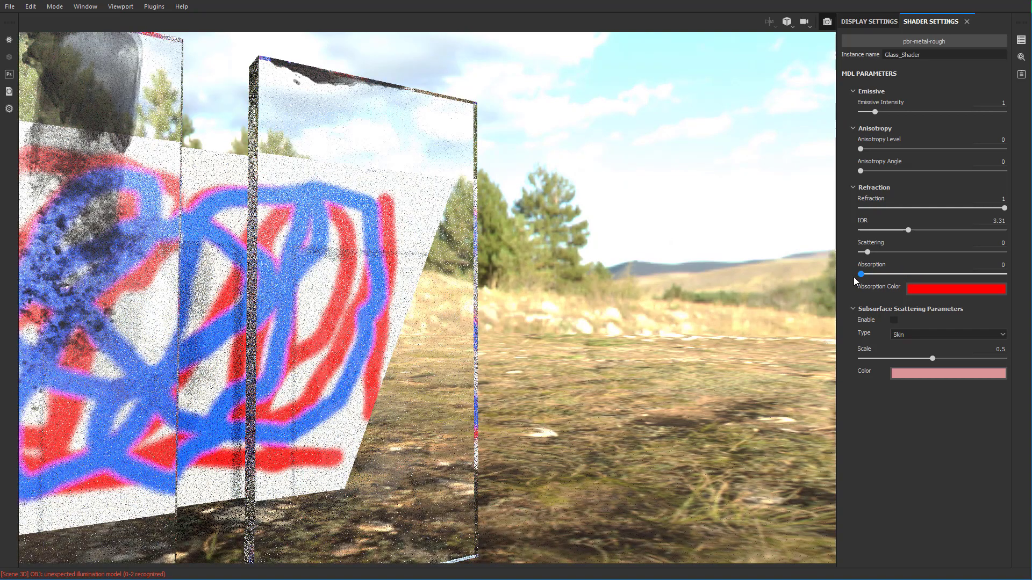
{"action": "left_click", "coordinate": [907, 290]}
{"action": "left_click", "coordinate": [1019, 351]}
{"action": "mouse_move", "coordinate": [954, 376]}
{"action": "left_mouse_down"}
{"action": "mouse_move", "coordinate": [953, 385]}
{"action": "mouse_move", "coordinate": [956, 365]}
{"action": "left_mouse_up"}
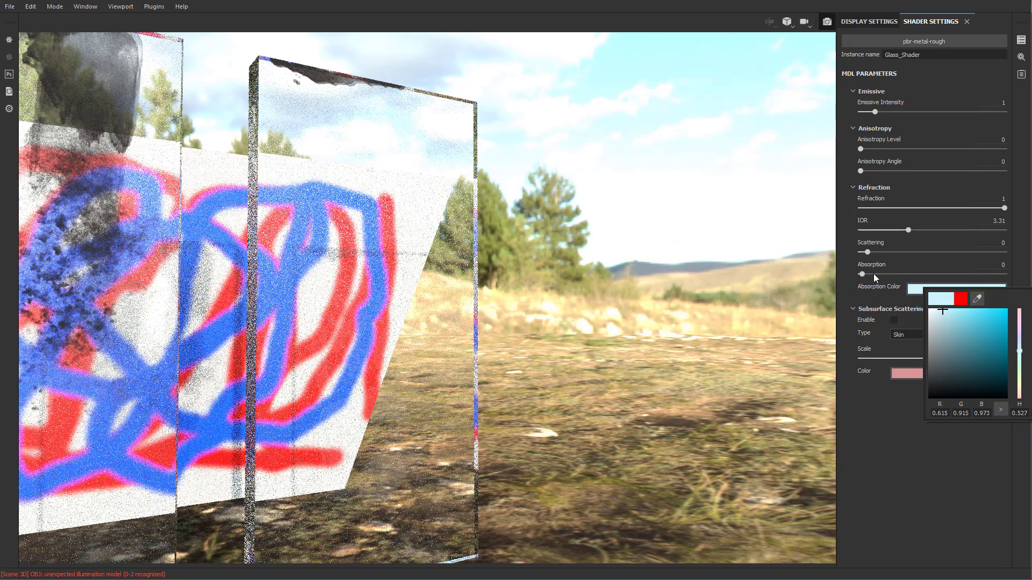
{"action": "left_click_drag", "start_coordinate": [872, 273], "coordinate": [878, 274]}
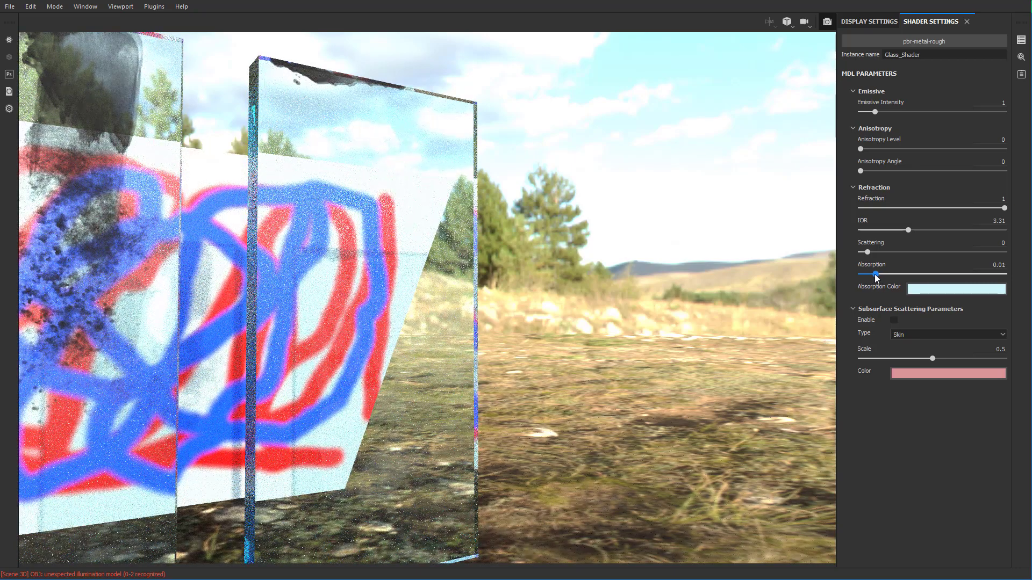
- Examine the tinted glass panels from several angles in the render and return to the painting view
{"action": "left_click_drag", "start_coordinate": [455, 315], "coordinate": [354, 211], "text": "alt"}
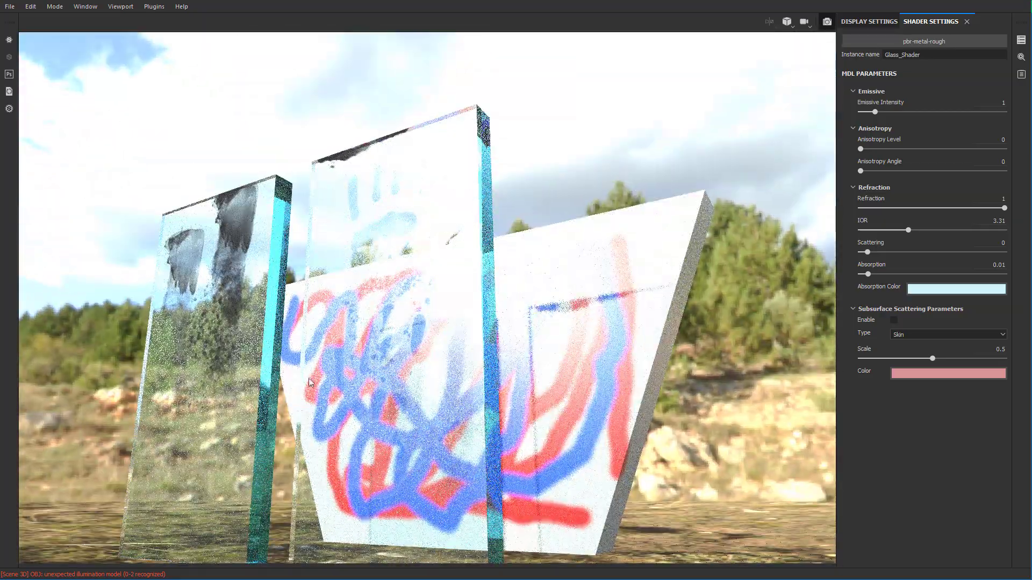
{"action": "right_click_drag", "start_coordinate": [430, 314], "coordinate": [322, 295], "text": "alt"}
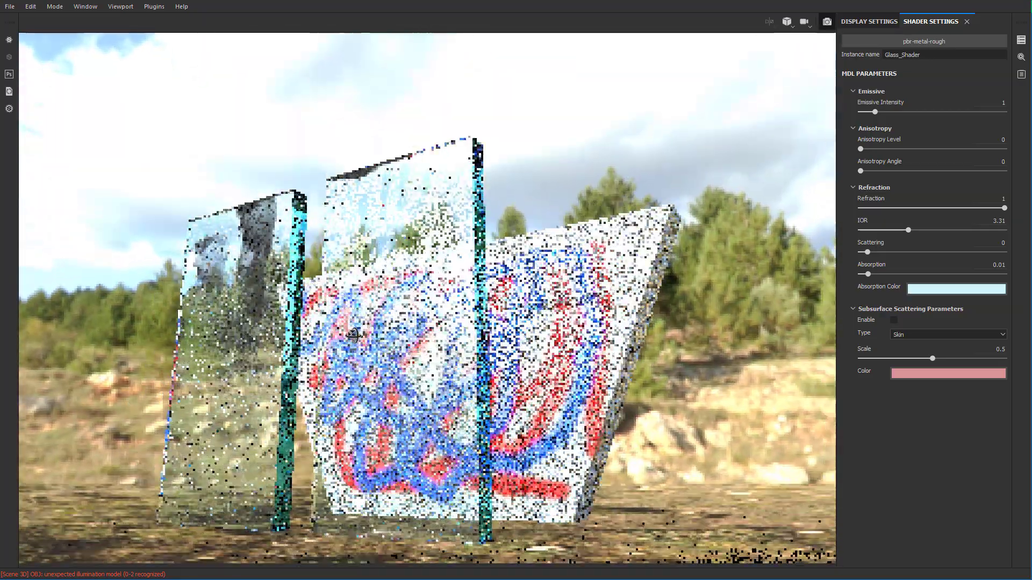
{"action": "left_click_drag", "start_coordinate": [349, 301], "coordinate": [367, 345], "text": "alt"}
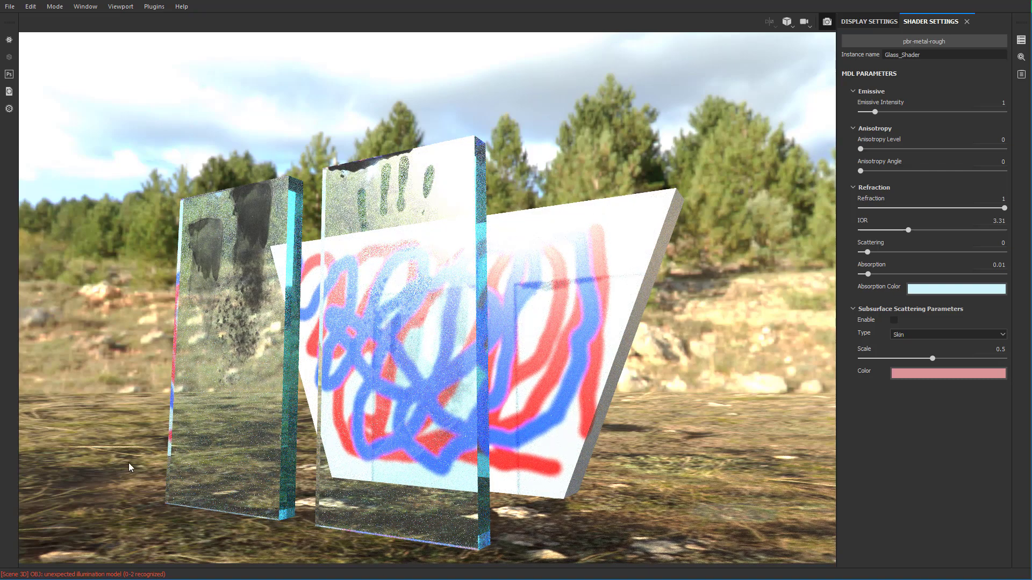
{"action": "left_click_drag", "start_coordinate": [353, 340], "coordinate": [345, 284], "text": "alt"}
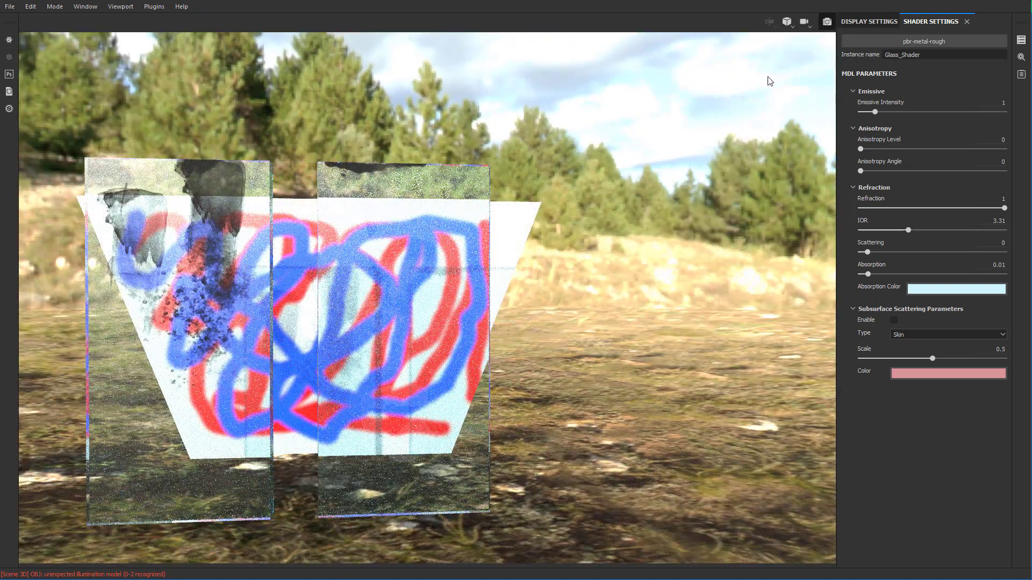
{"action": "key", "text": "F9"}
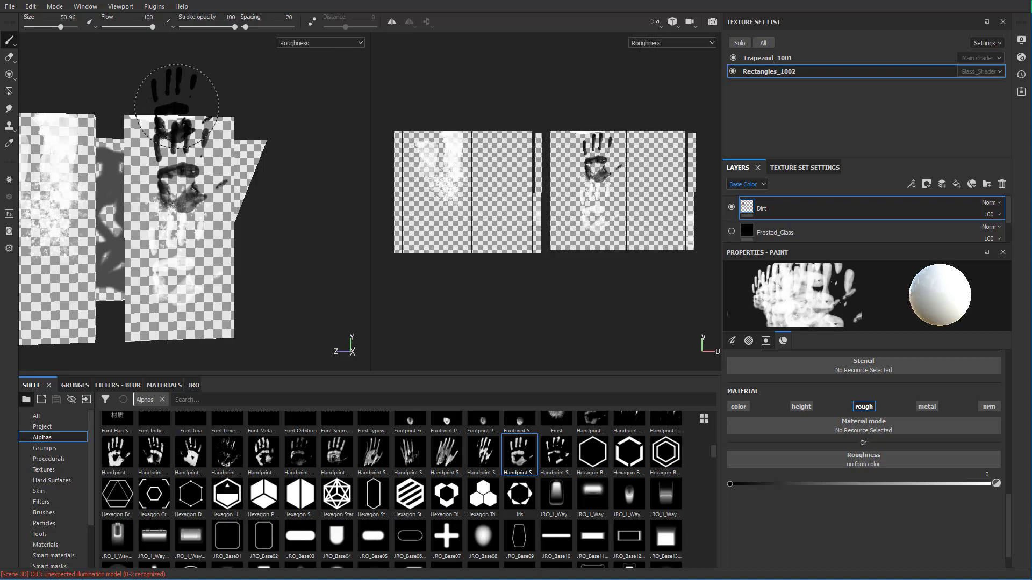
- Switch the 3D view to orthographic and frame both glass panels from the front
{"action": "left_click", "coordinate": [674, 21]}
{"action": "left_click", "coordinate": [677, 52]}
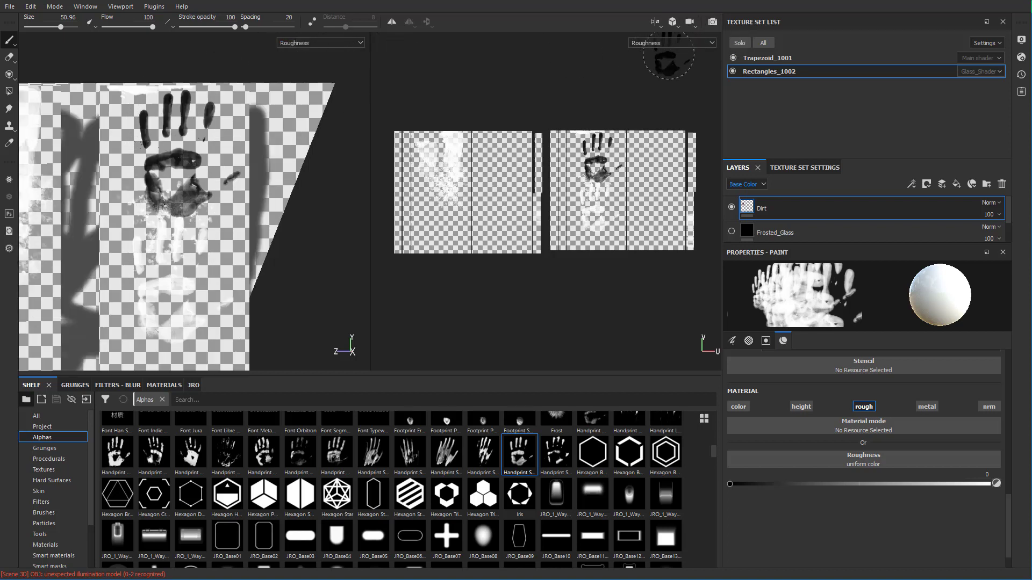
{"action": "right_click_drag", "start_coordinate": [215, 237], "coordinate": [54, 212], "text": "alt"}
{"action": "middle_click_drag", "start_coordinate": [63, 208], "coordinate": [131, 203], "text": "alt"}
{"action": "scroll", "coordinate": [131, 202], "scroll_direction": "up", "scroll_amount": 3}
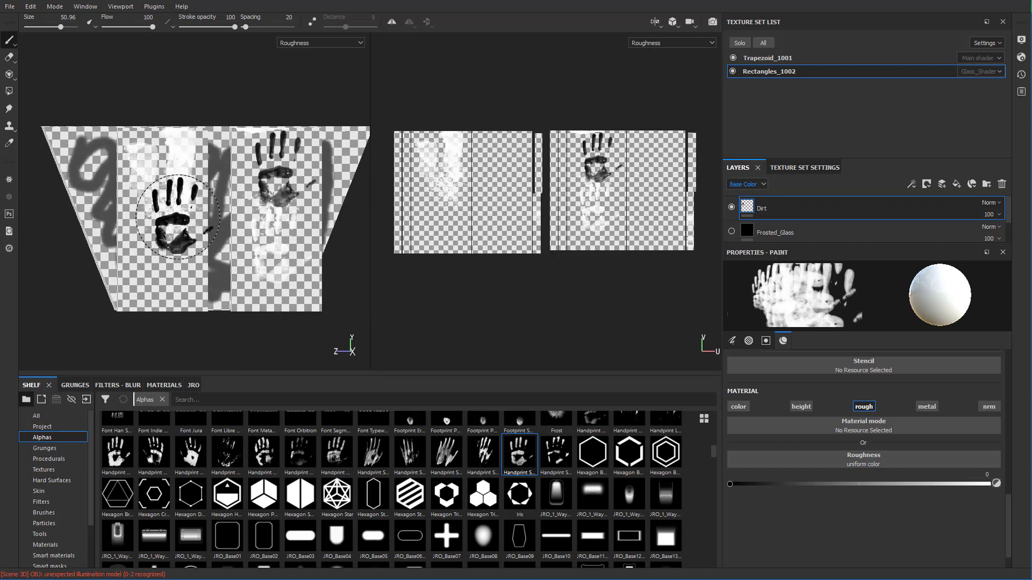
{"action": "scroll", "coordinate": [137, 248], "scroll_direction": "up", "scroll_amount": 1}
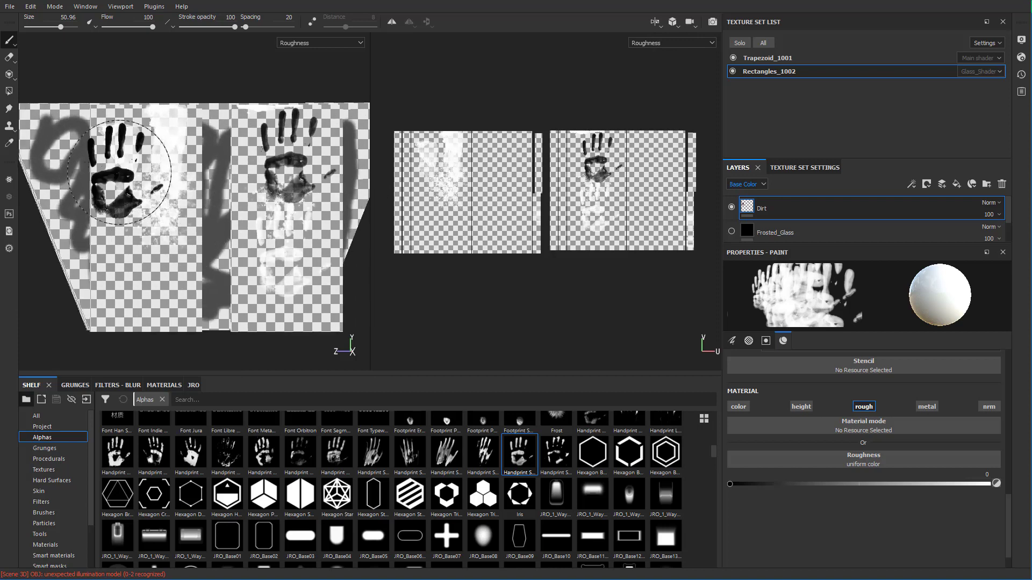
- Using the Projection tool at size 60.83, stamp a handprint alpha on the first panel and another with height 0.1148 on the second
{"action": "left_click", "coordinate": [8, 75]}
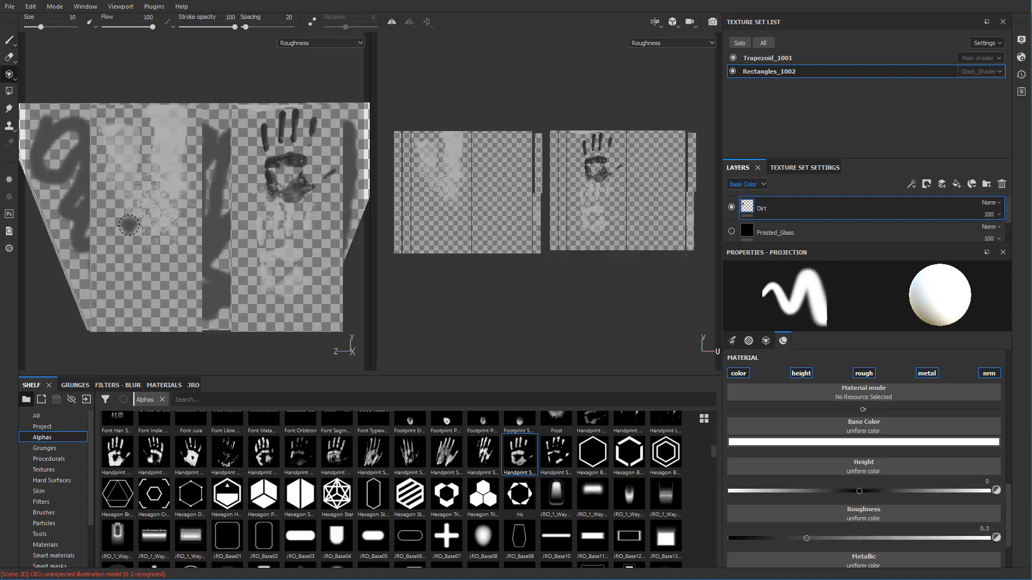
{"action": "left_click", "coordinate": [159, 474]}
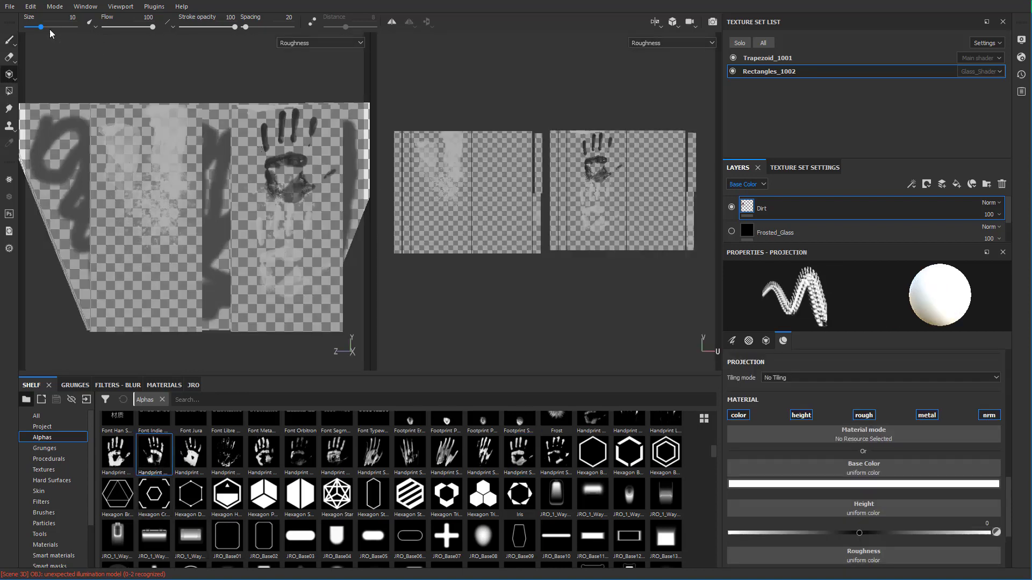
{"action": "left_click_drag", "start_coordinate": [41, 27], "coordinate": [63, 26]}
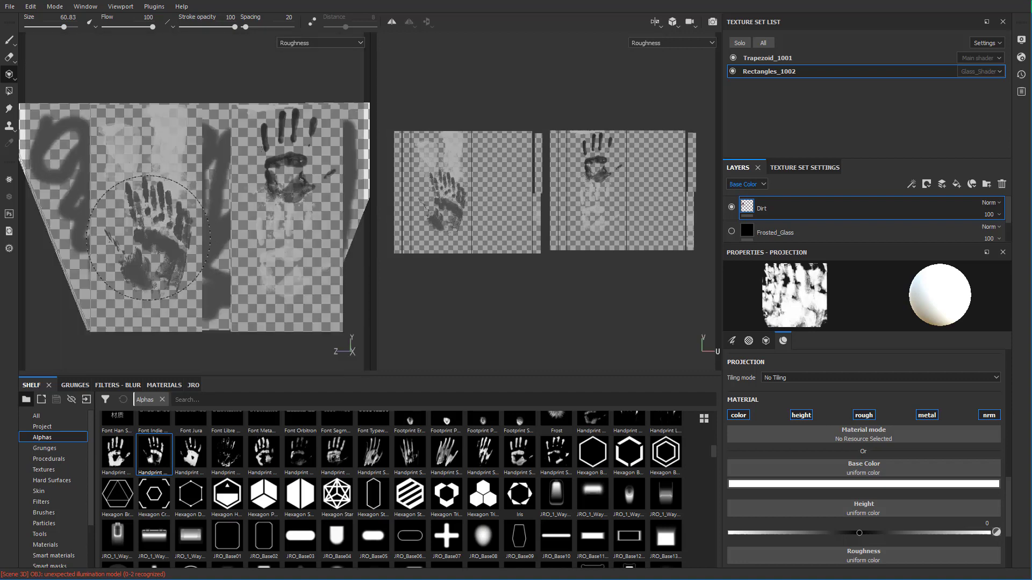
{"action": "left_click", "coordinate": [874, 534]}
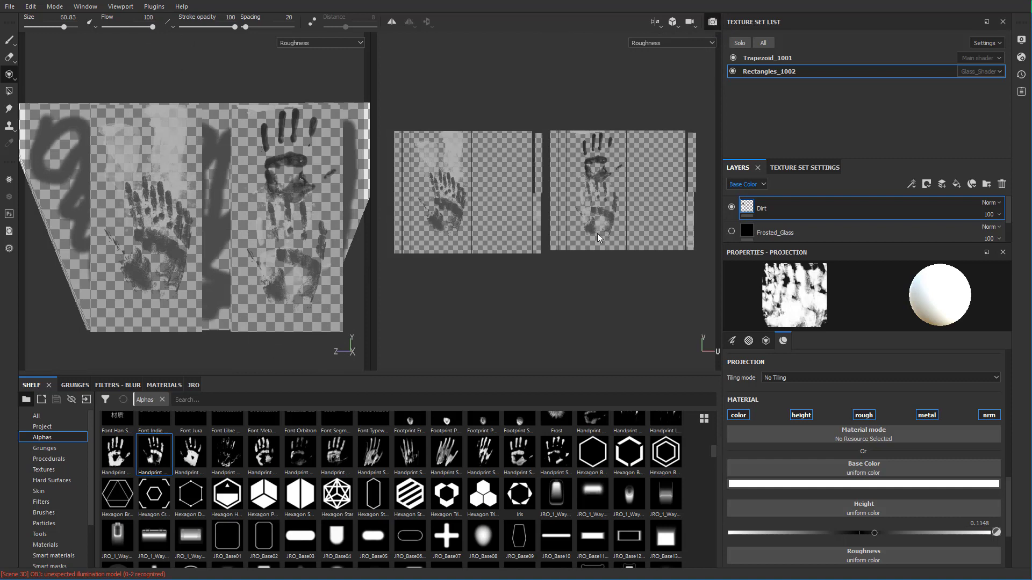
- Render the scene and examine the raised handprint and the flat one on the glass panels from several angles
{"action": "key", "text": "F10"}
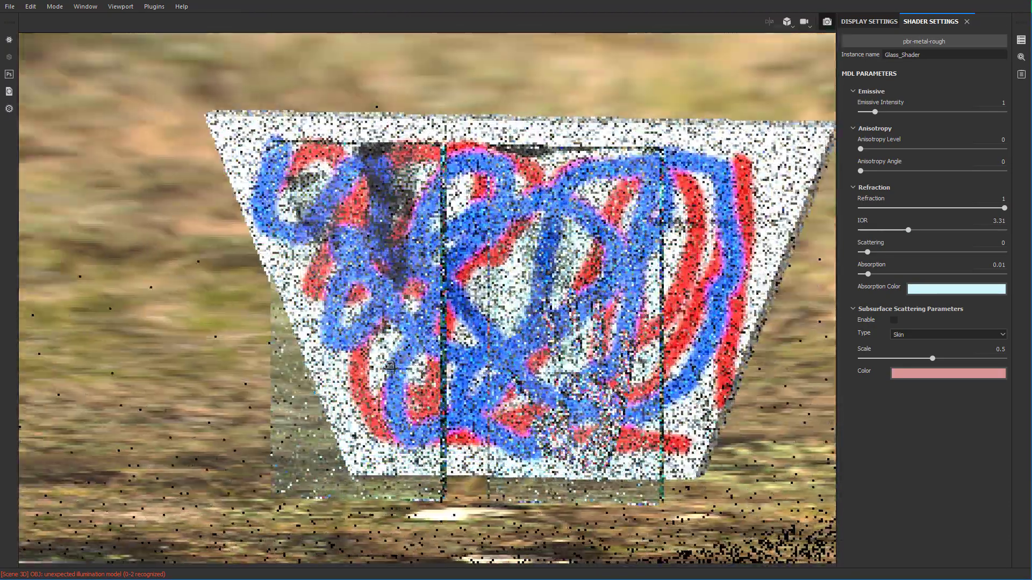
{"action": "left_click_drag", "start_coordinate": [389, 367], "coordinate": [456, 395], "text": "alt"}
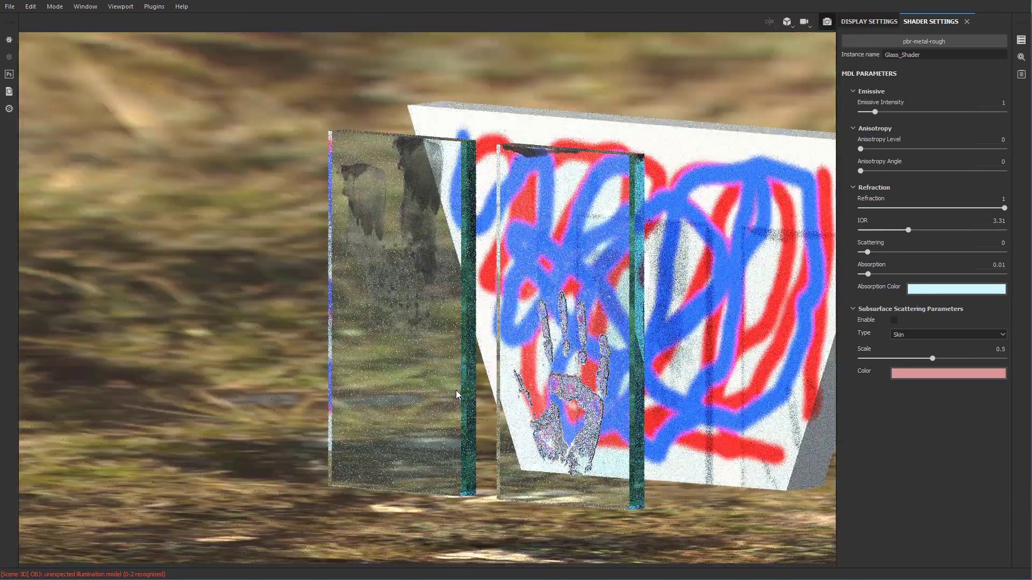
{"action": "left_click_drag", "start_coordinate": [445, 347], "coordinate": [413, 349], "text": "alt"}
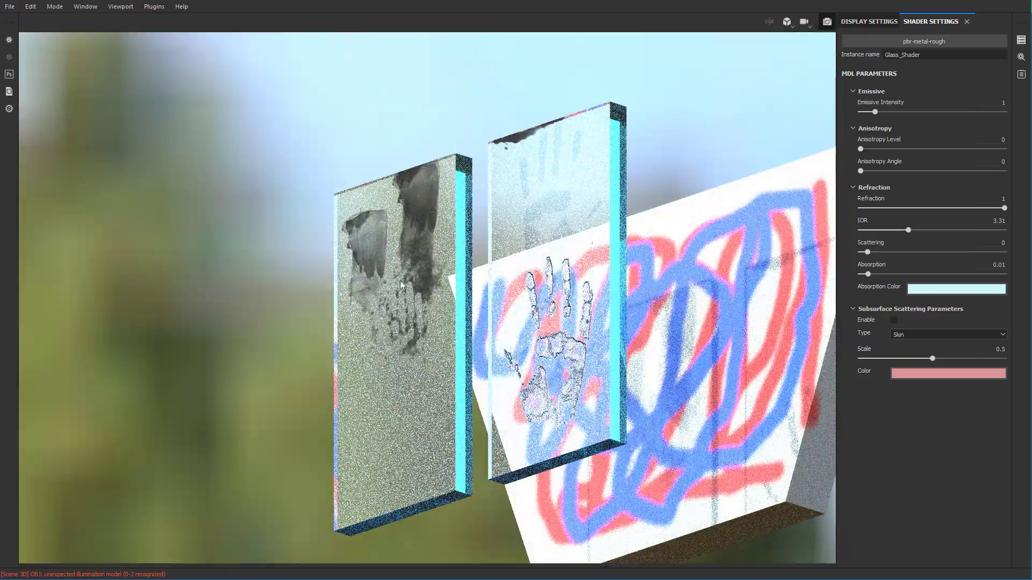
{"action": "left_click_drag", "start_coordinate": [417, 349], "coordinate": [534, 371], "text": "alt"}
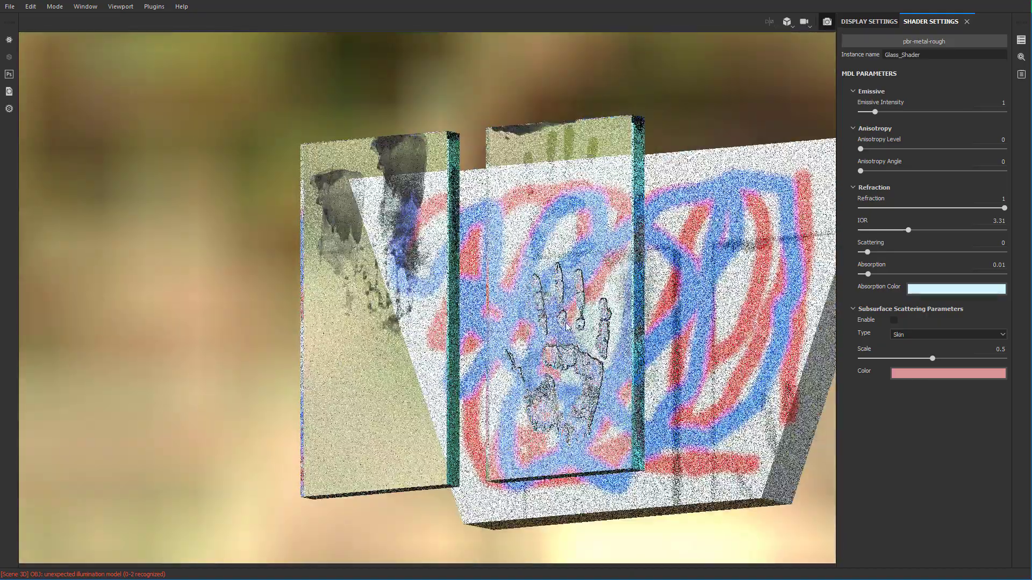
{"action": "right_click_drag", "start_coordinate": [534, 371], "coordinate": [445, 366], "text": "alt"}
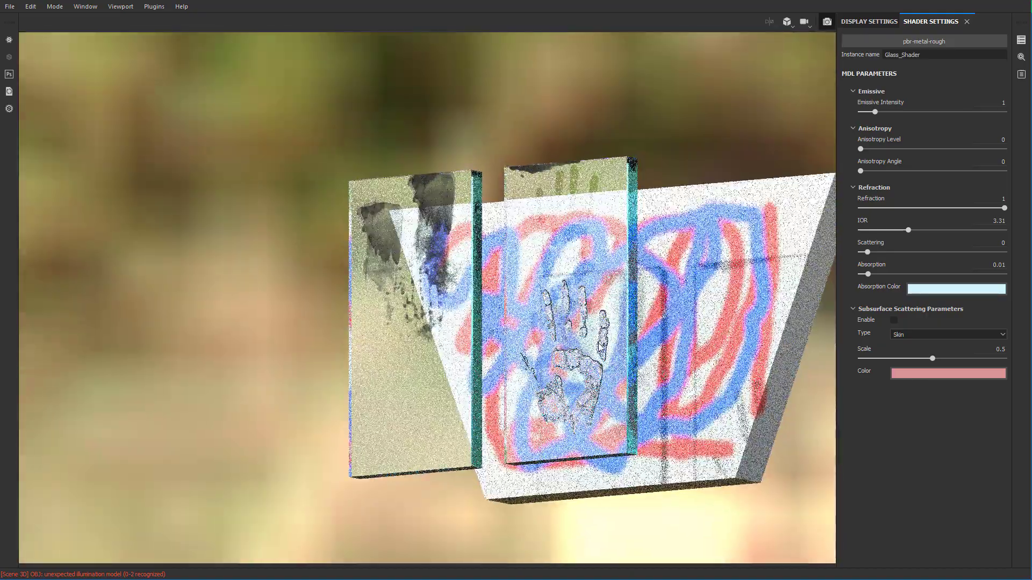